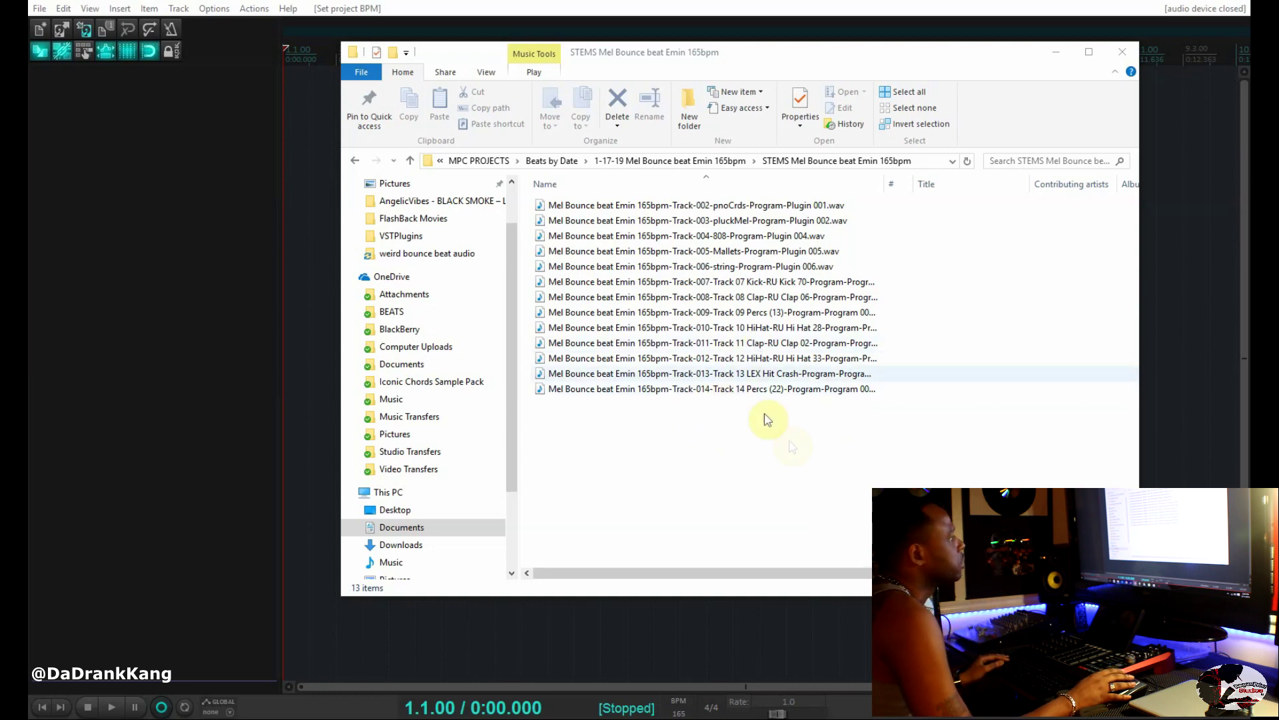
Import all the WAV stems from the STEMS folder into the project, each on a separate track.
{"action": "left_click_drag", "start_coordinate": [793, 442], "coordinate": [285, 159]}
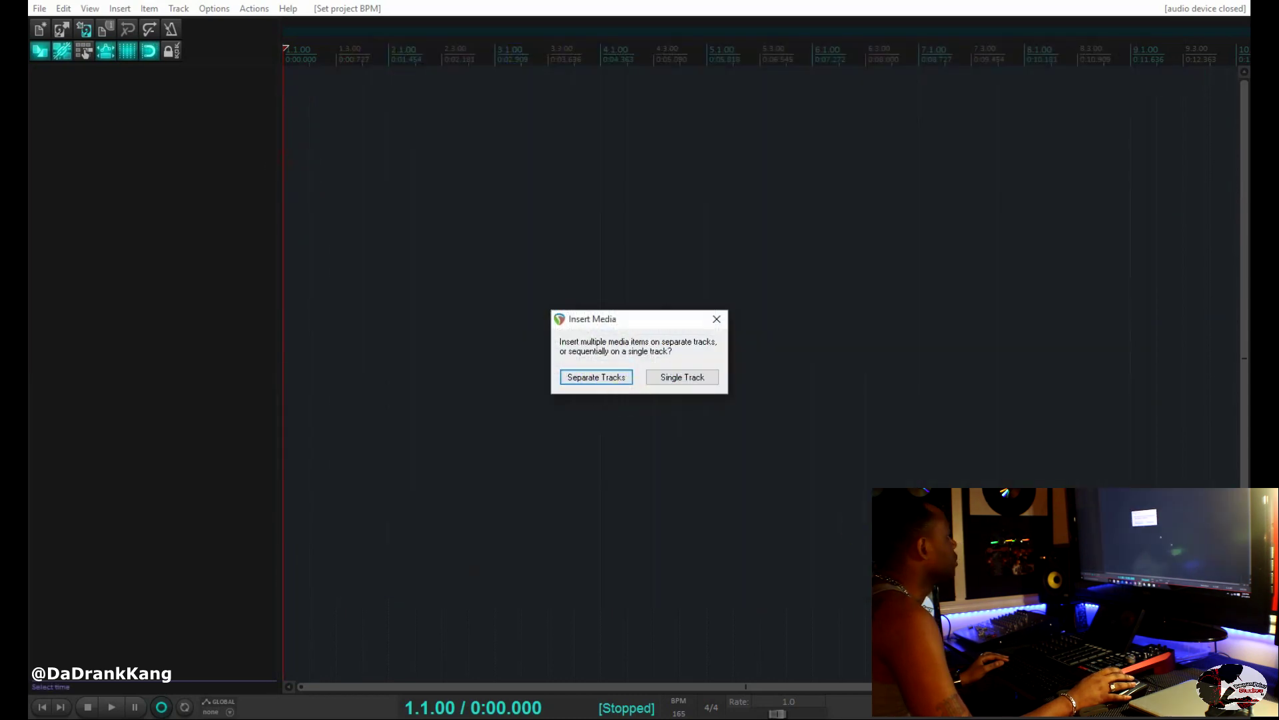
{"action": "left_click", "coordinate": [596, 377]}
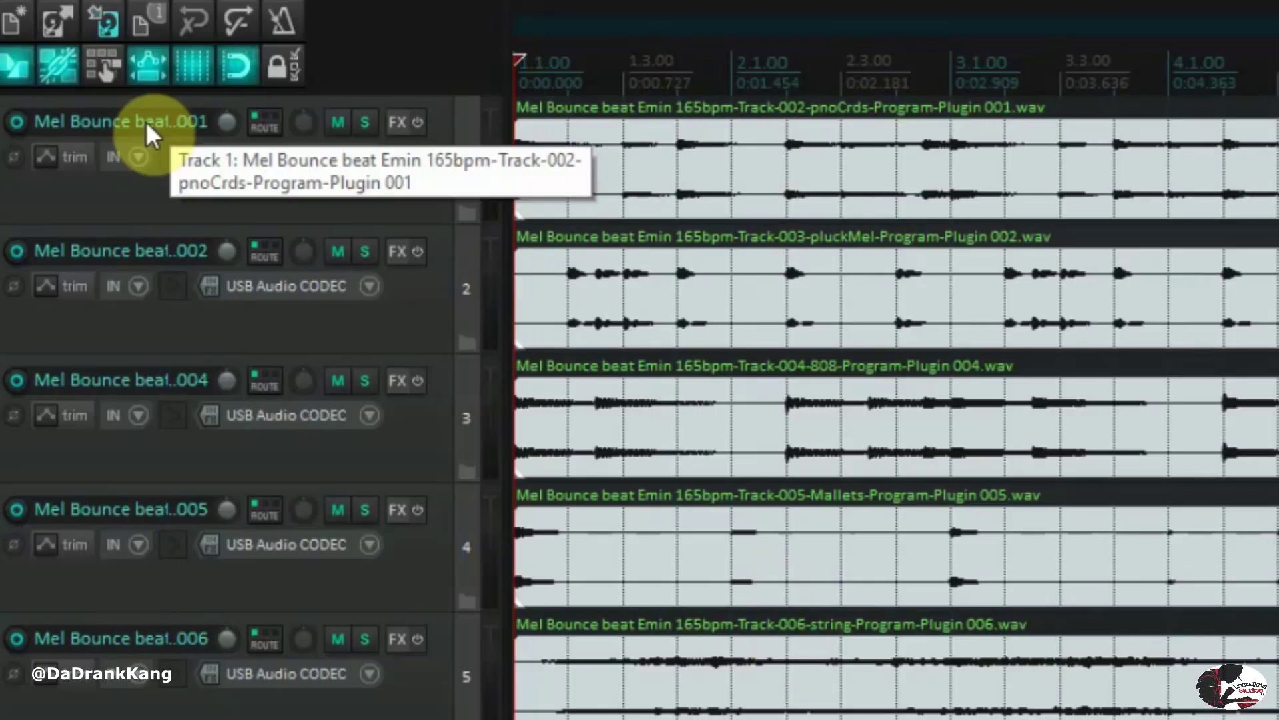
Rename the first track, which holds the piano chords stem, as pnoCrds.
{"action": "double_click", "coordinate": [146, 122]}
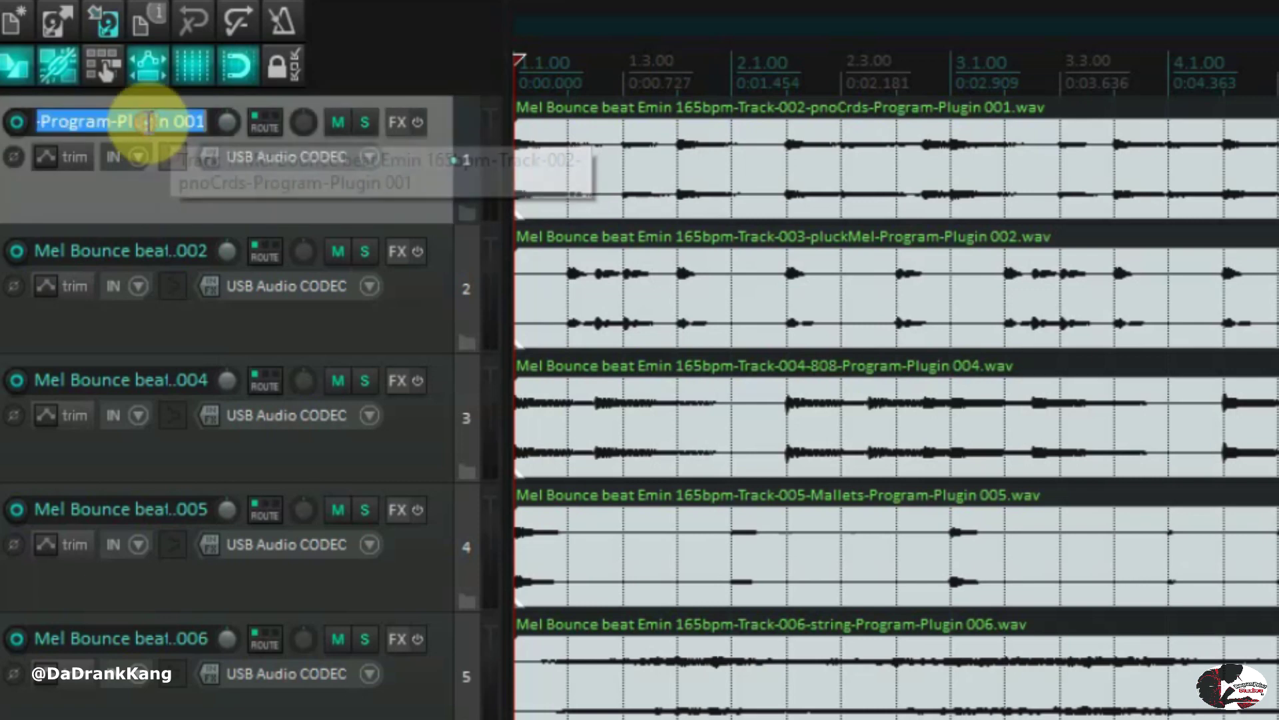
{"action": "type", "text": "PNO"}
{"action": "key", "text": "BackSpace"}
{"action": "key", "text": "BackSpace"}
{"action": "key", "text": "BackSpace"}
{"action": "type", "text": "pnoCrds"}
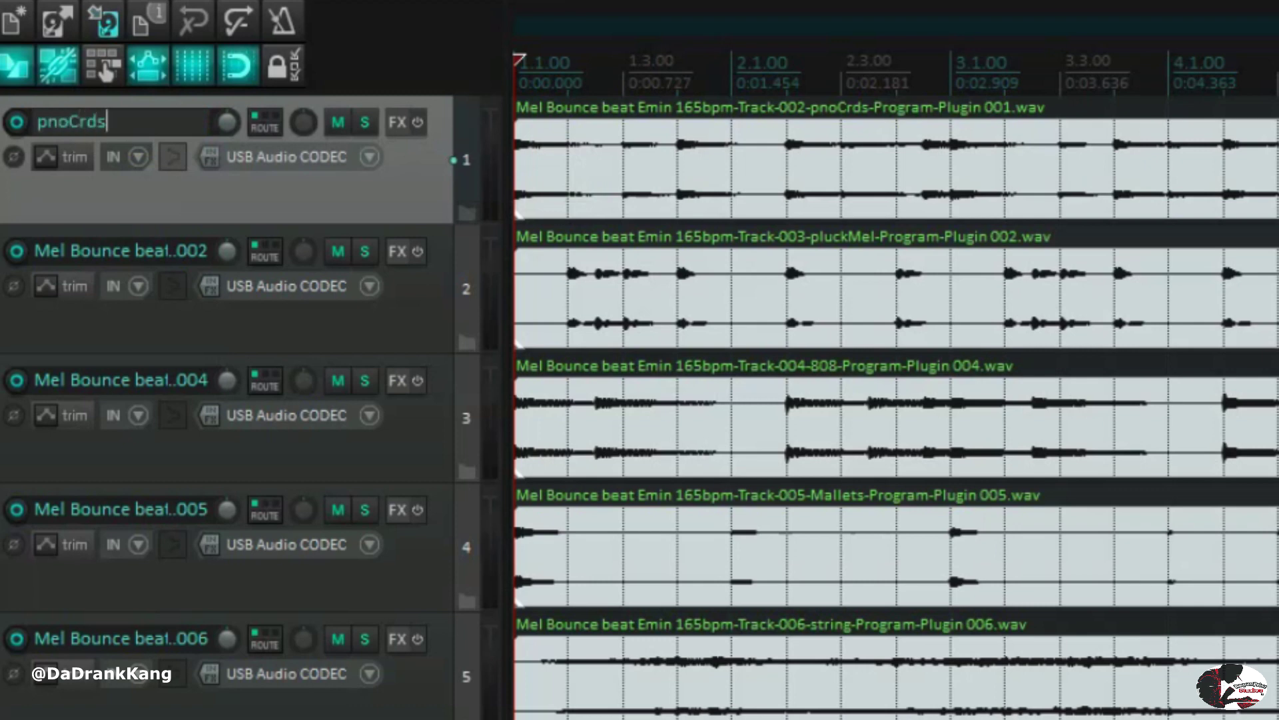
{"action": "key", "text": "Tab"}
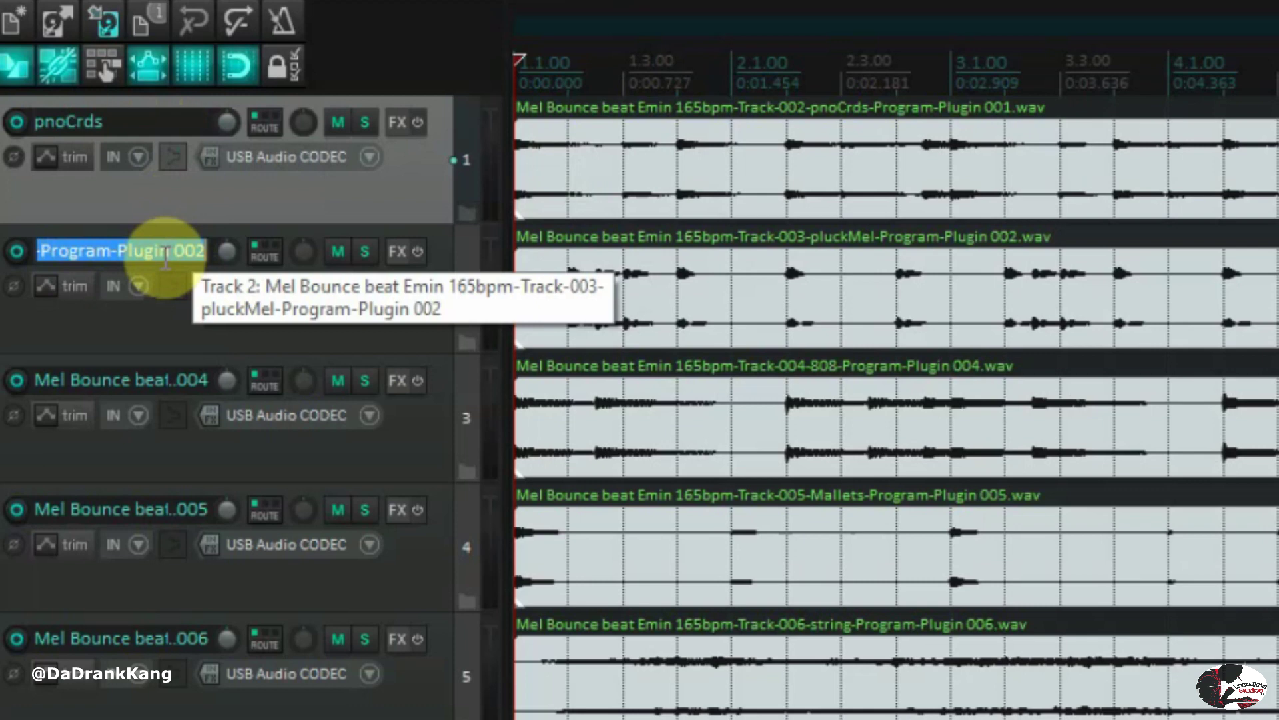
Rename the second track as plkMel and the third track as 808.
{"action": "type", "text": "pl"}
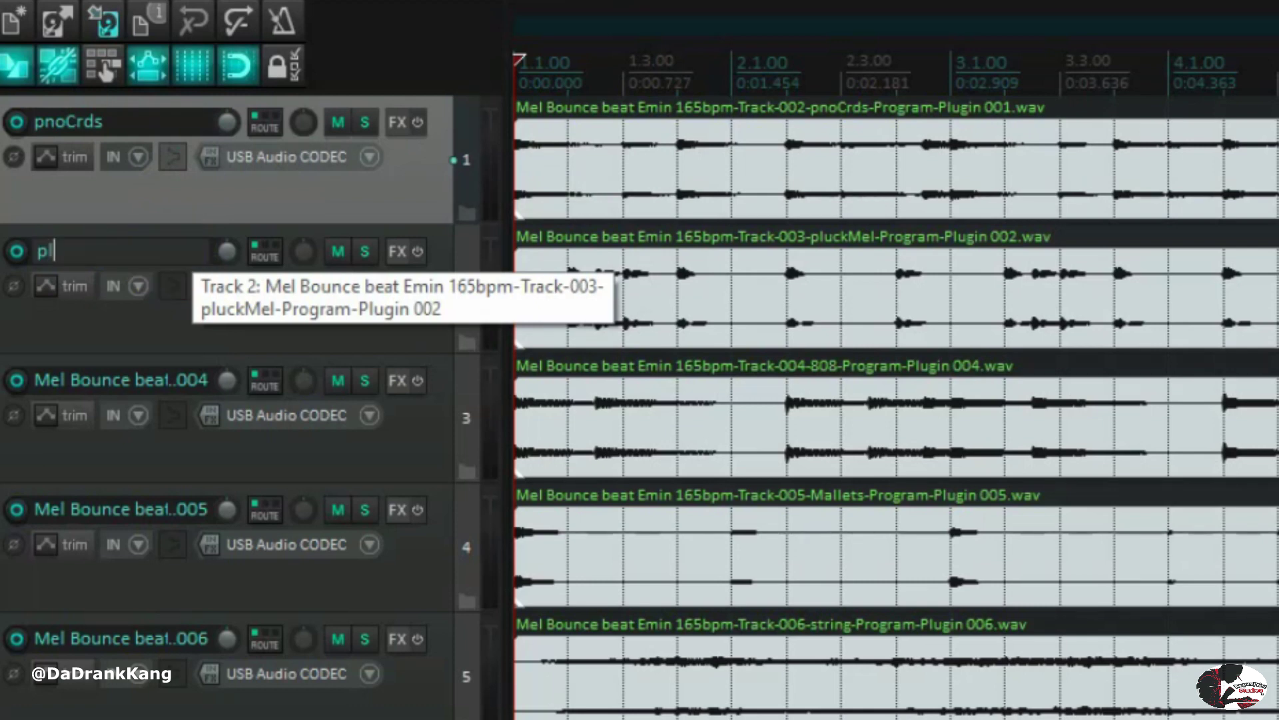
{"action": "type", "text": "kMel"}
{"action": "key", "text": "Tab"}
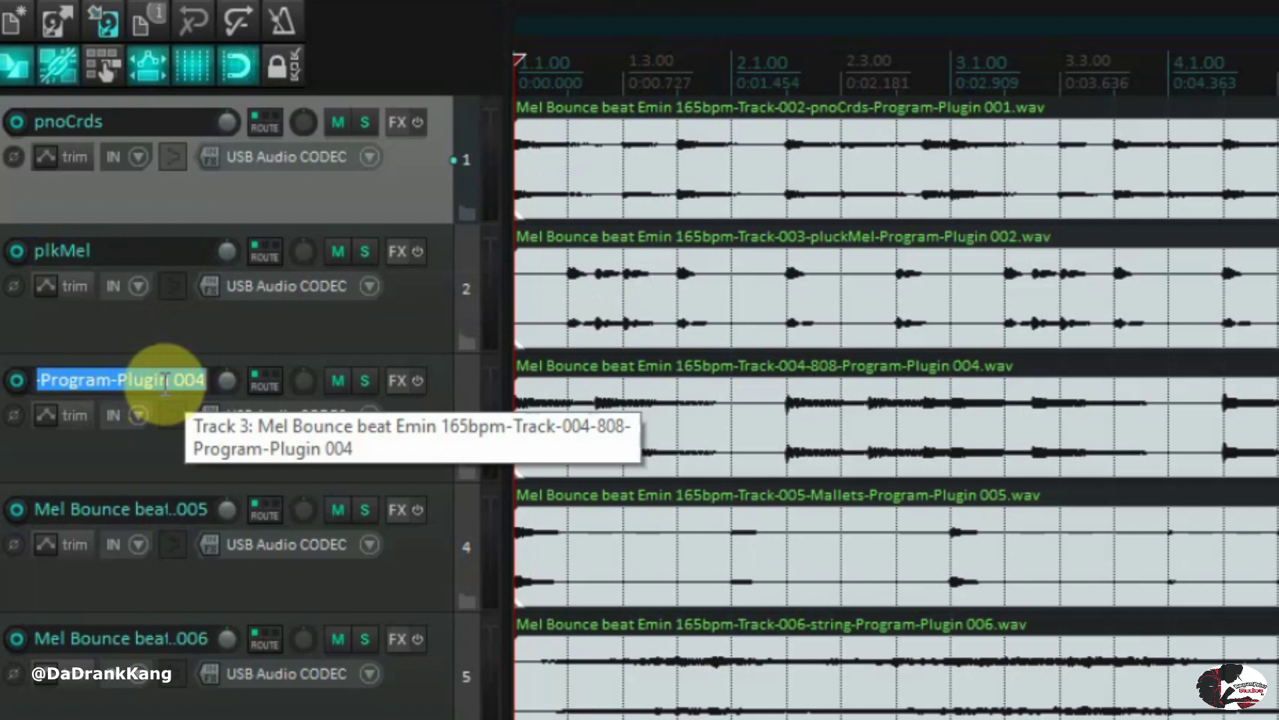
{"action": "type", "text": "808"}
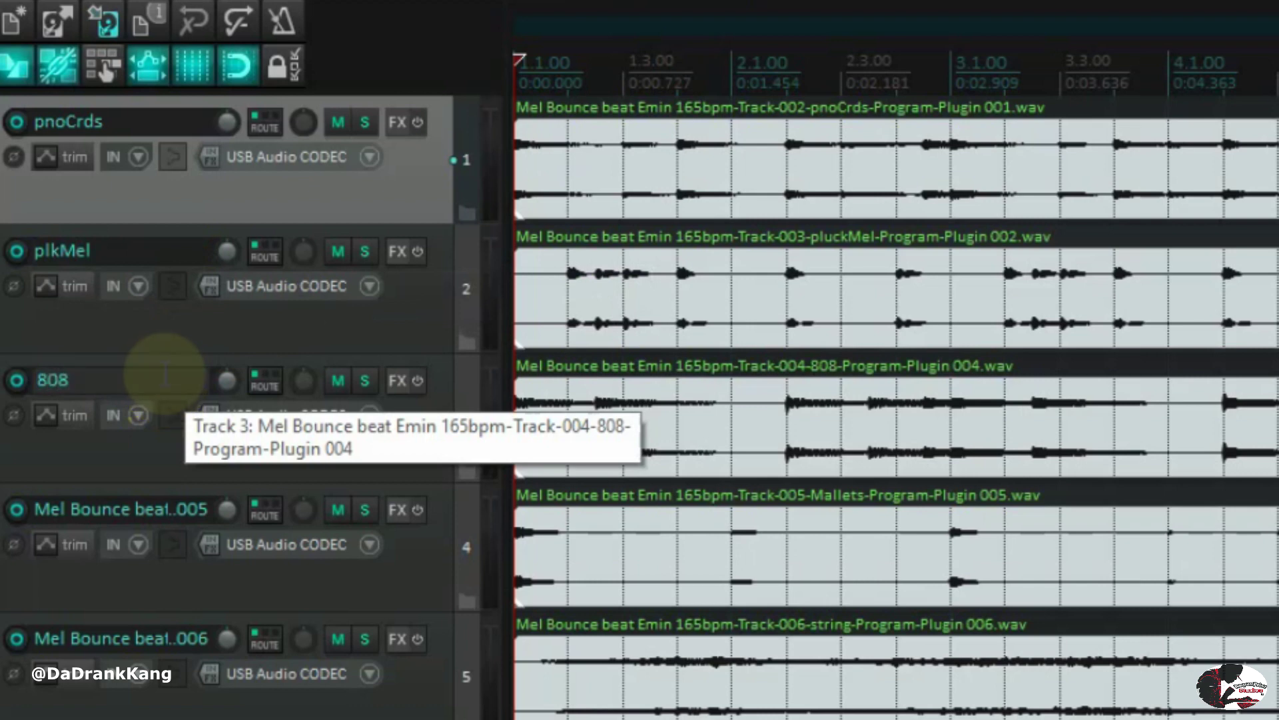
{"action": "key", "text": "Return"}
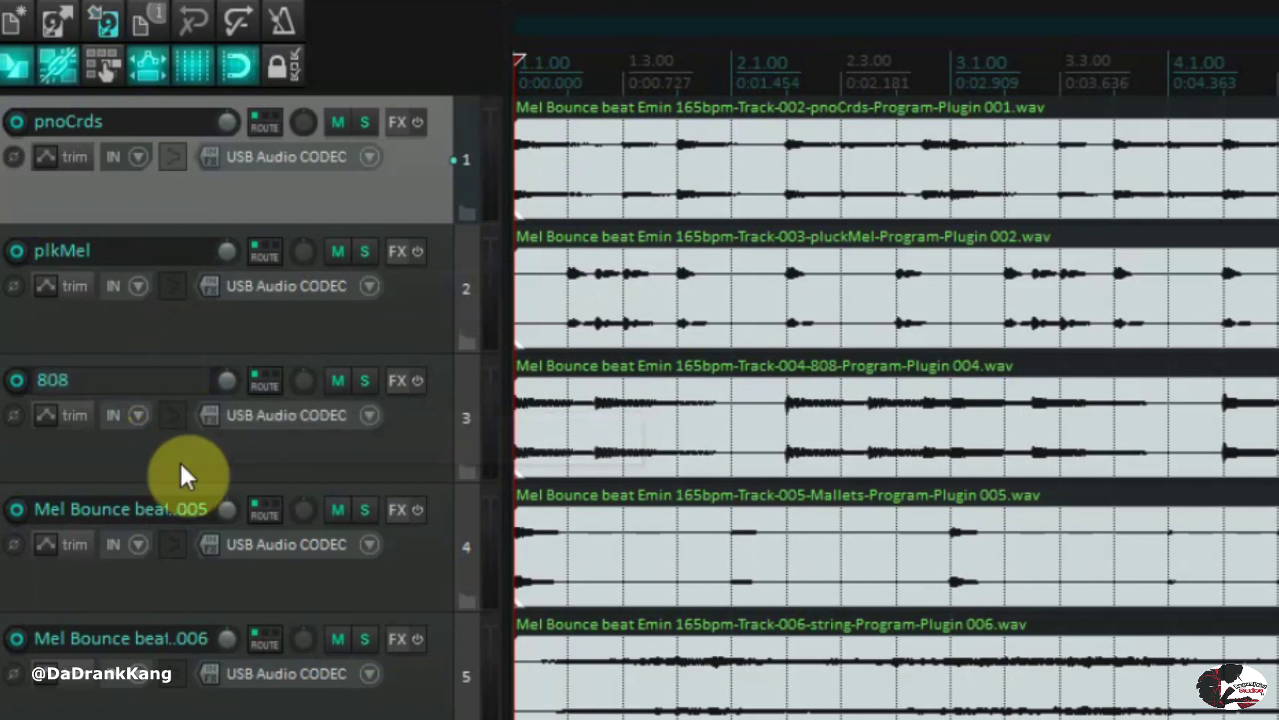
Open the name of the fourth track, which holds the Mallets stem, for editing.
{"action": "double_click", "coordinate": [165, 505]}
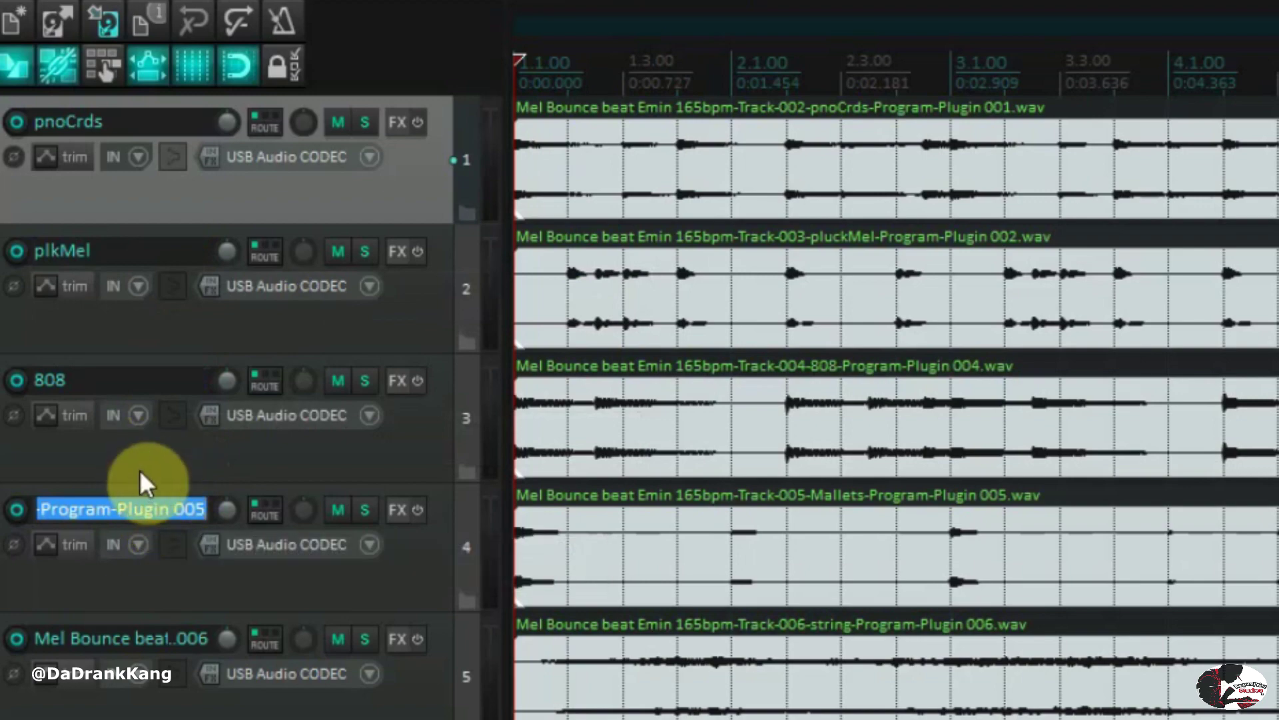
{"action": "scroll", "coordinate": [139, 469], "scroll_direction": "down", "scroll_amount": 1}
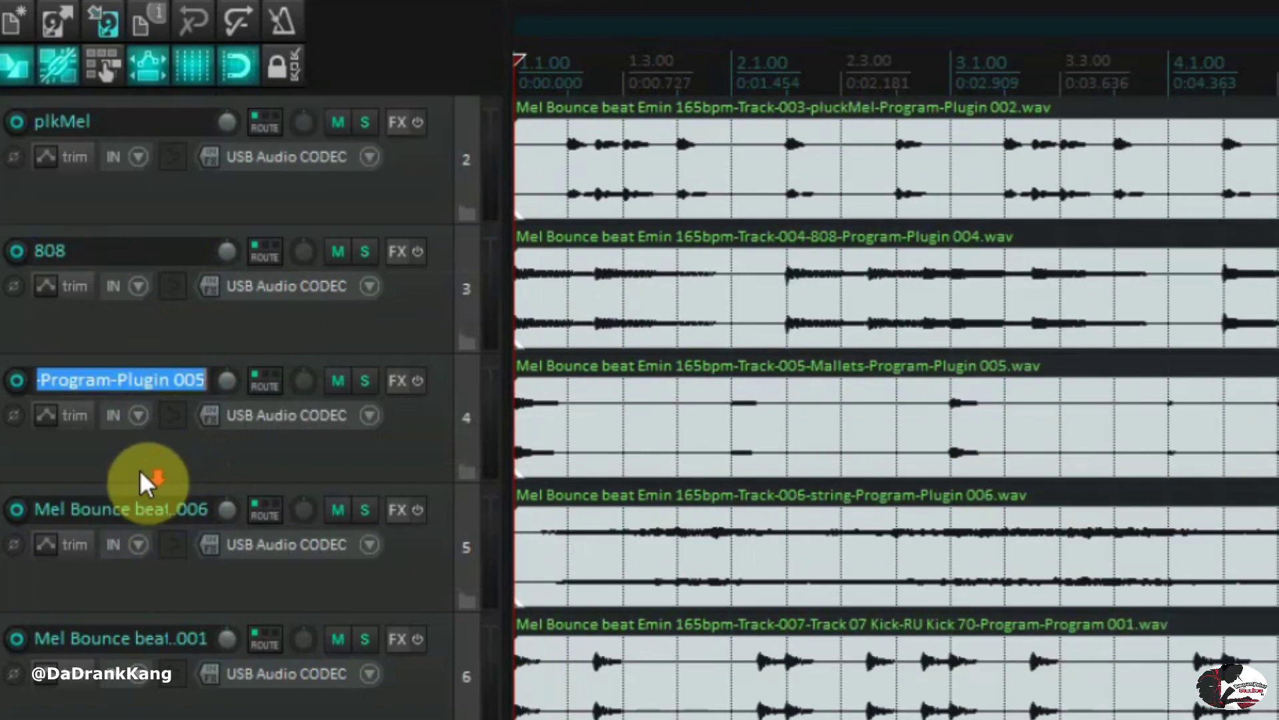
{"action": "scroll", "coordinate": [138, 469], "scroll_direction": "up", "scroll_amount": 1}
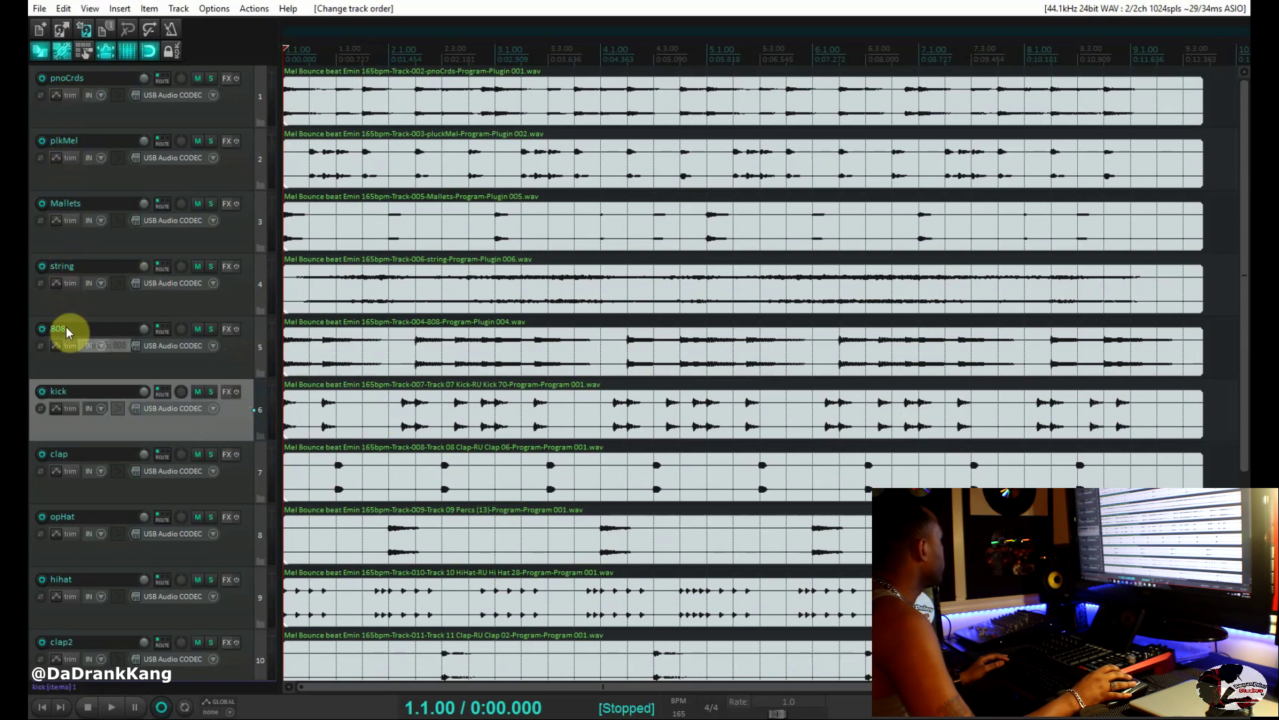
Move the clap2 track directly below the clap track, ahead of opHat.
{"action": "scroll", "coordinate": [70, 508], "scroll_direction": "down", "scroll_amount": 1}
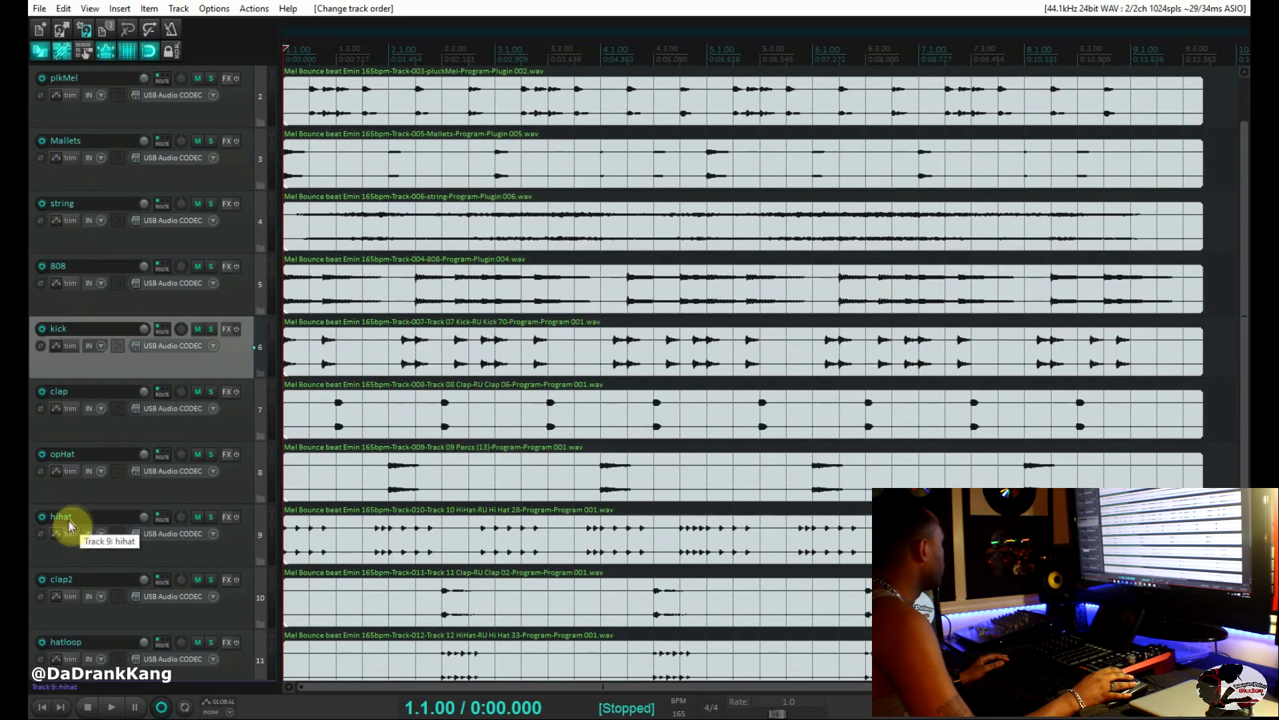
{"action": "left_click_drag", "start_coordinate": [98, 618], "coordinate": [102, 451]}
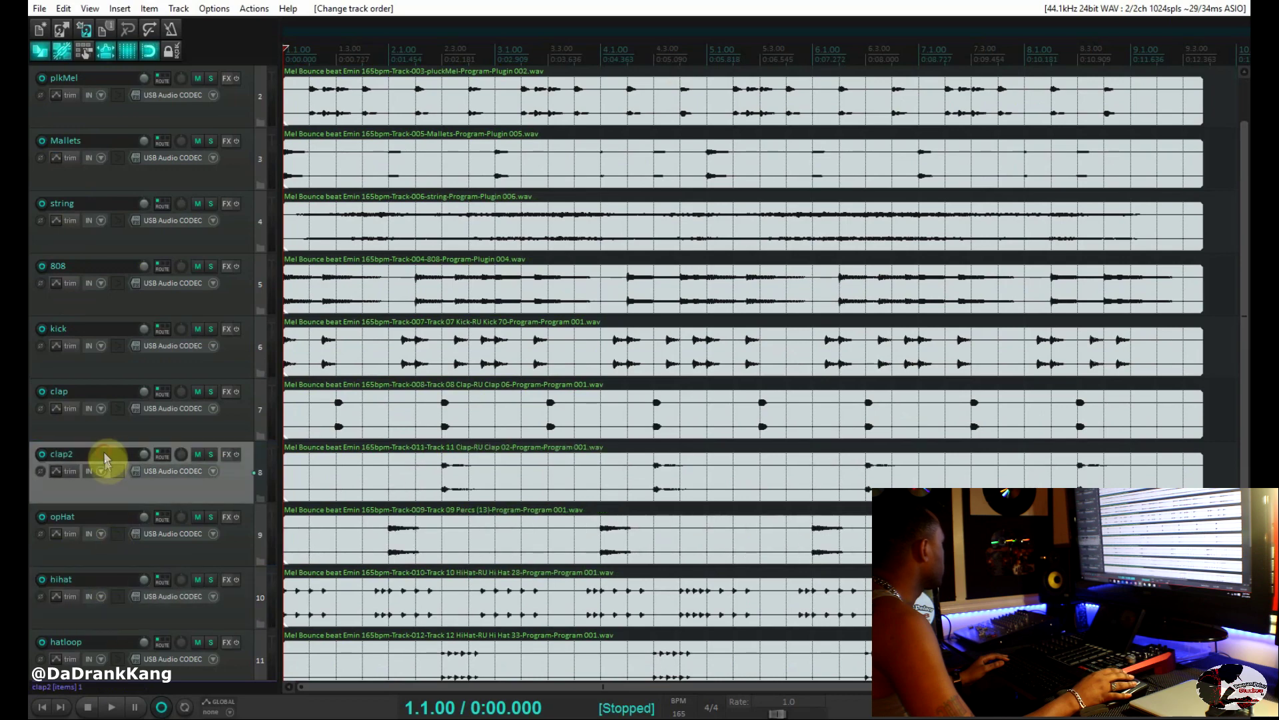
{"action": "scroll", "coordinate": [94, 497], "scroll_direction": "down", "scroll_amount": 2}
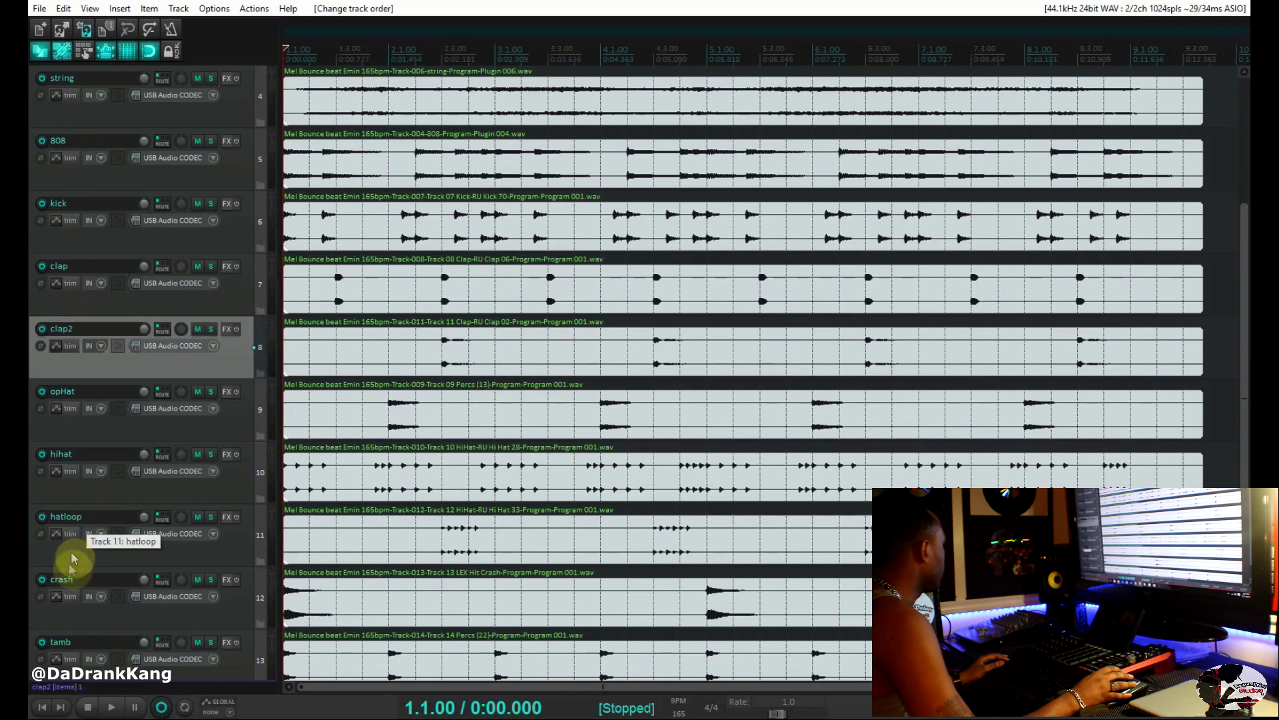
{"action": "scroll", "coordinate": [76, 633], "scroll_direction": "down", "scroll_amount": 1}
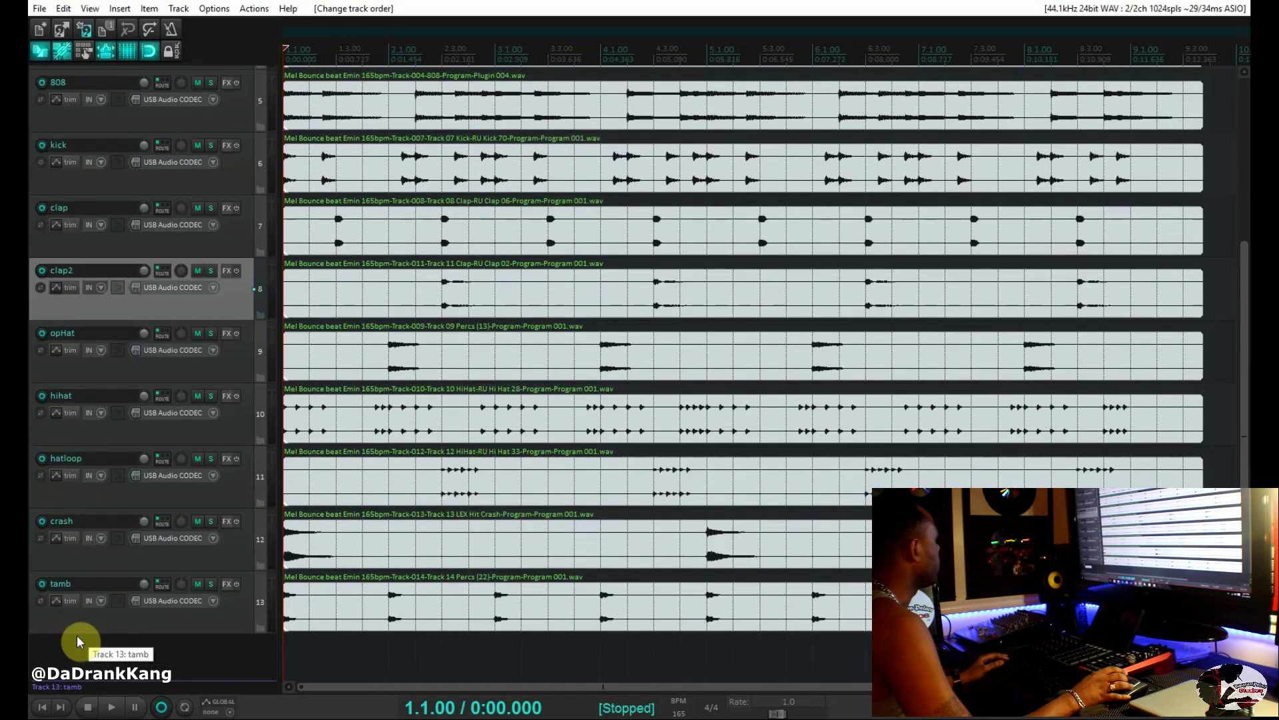
{"action": "scroll", "coordinate": [77, 635], "scroll_direction": "up", "scroll_amount": 4}
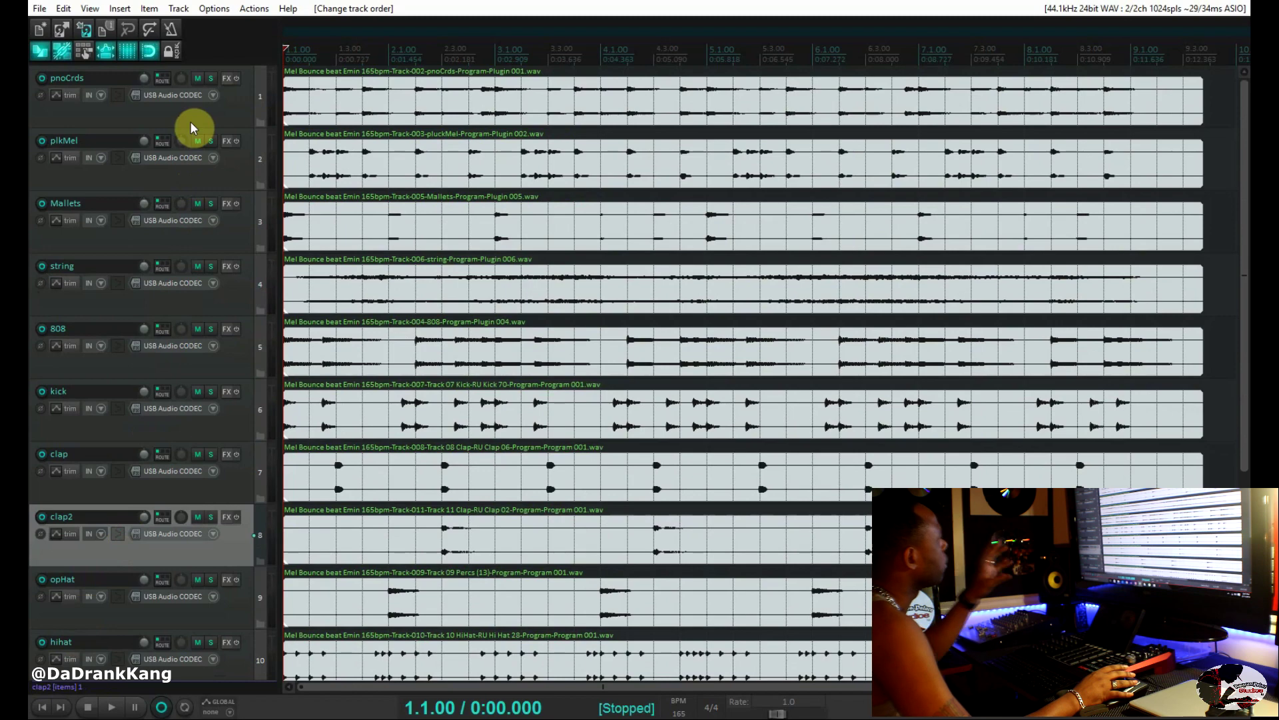
{"action": "key", "text": "ctrl+z"}
{"action": "key", "text": "ctrl+shift+z"}
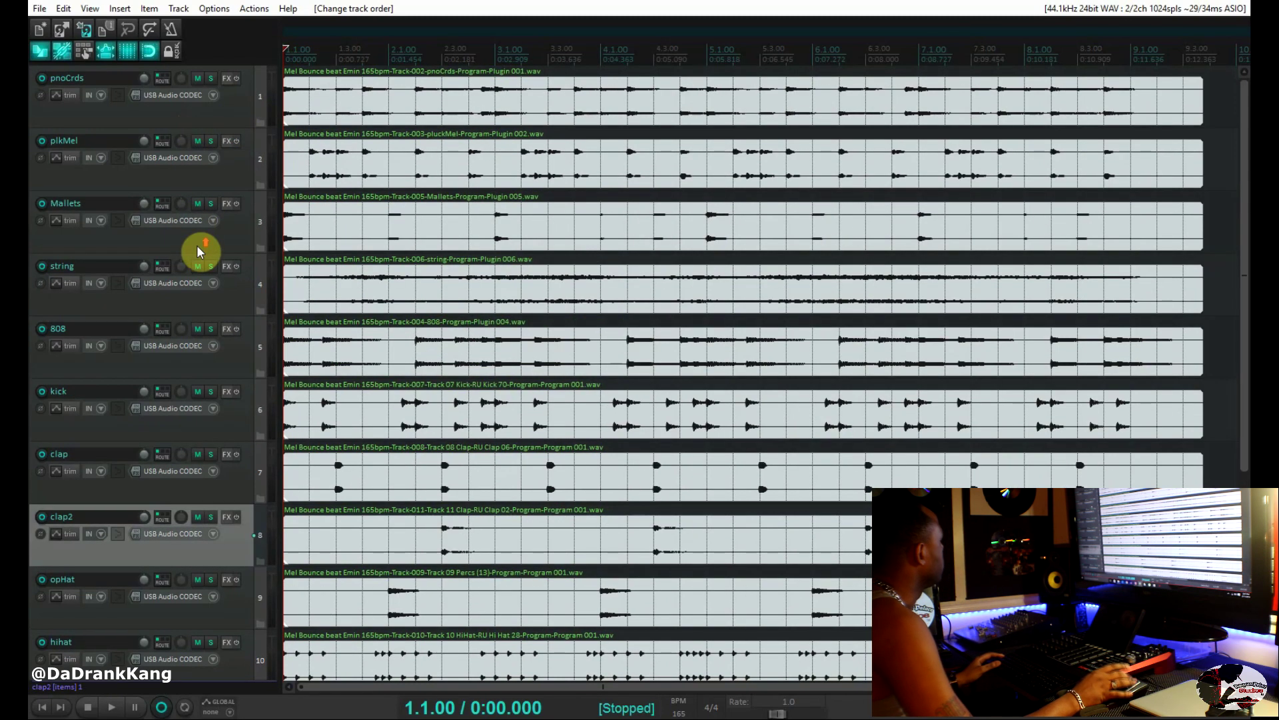
Insert a new empty track and place it above pnoCrds at the start of the track list.
{"action": "left_click", "coordinate": [227, 118]}
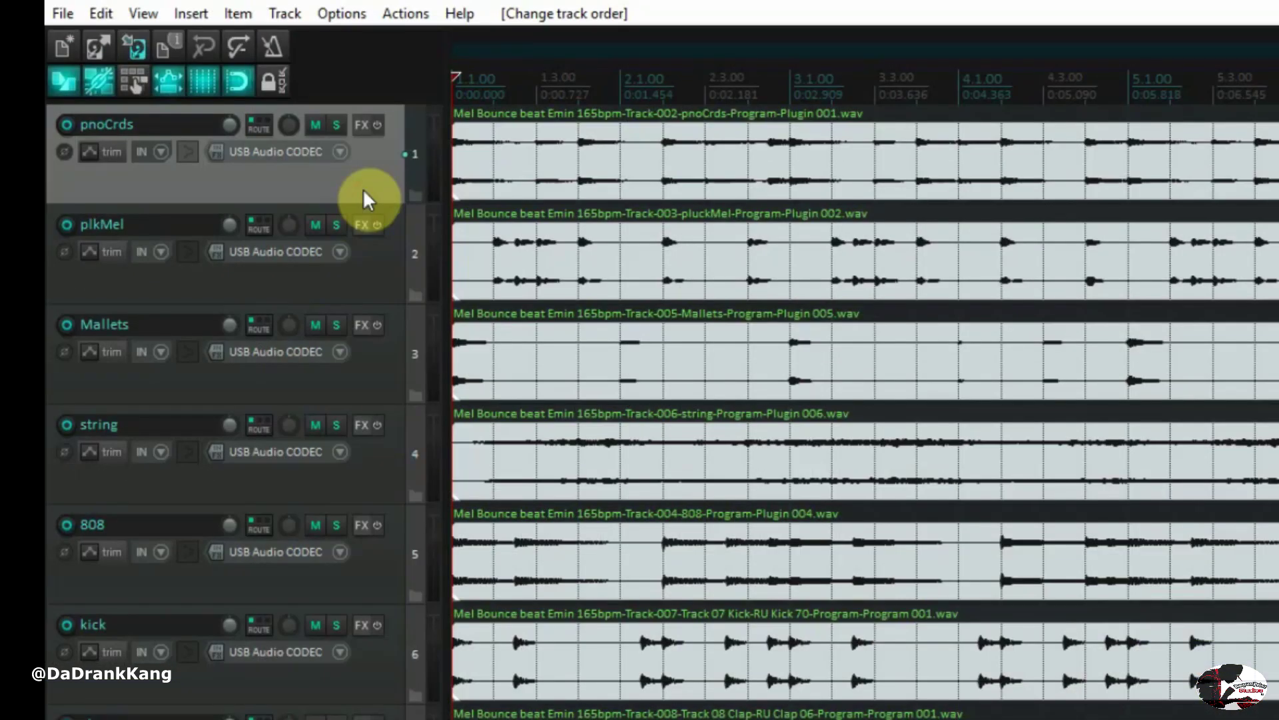
{"action": "key", "text": "ctrl+t"}
{"action": "left_click_drag", "start_coordinate": [320, 283], "coordinate": [268, 124]}
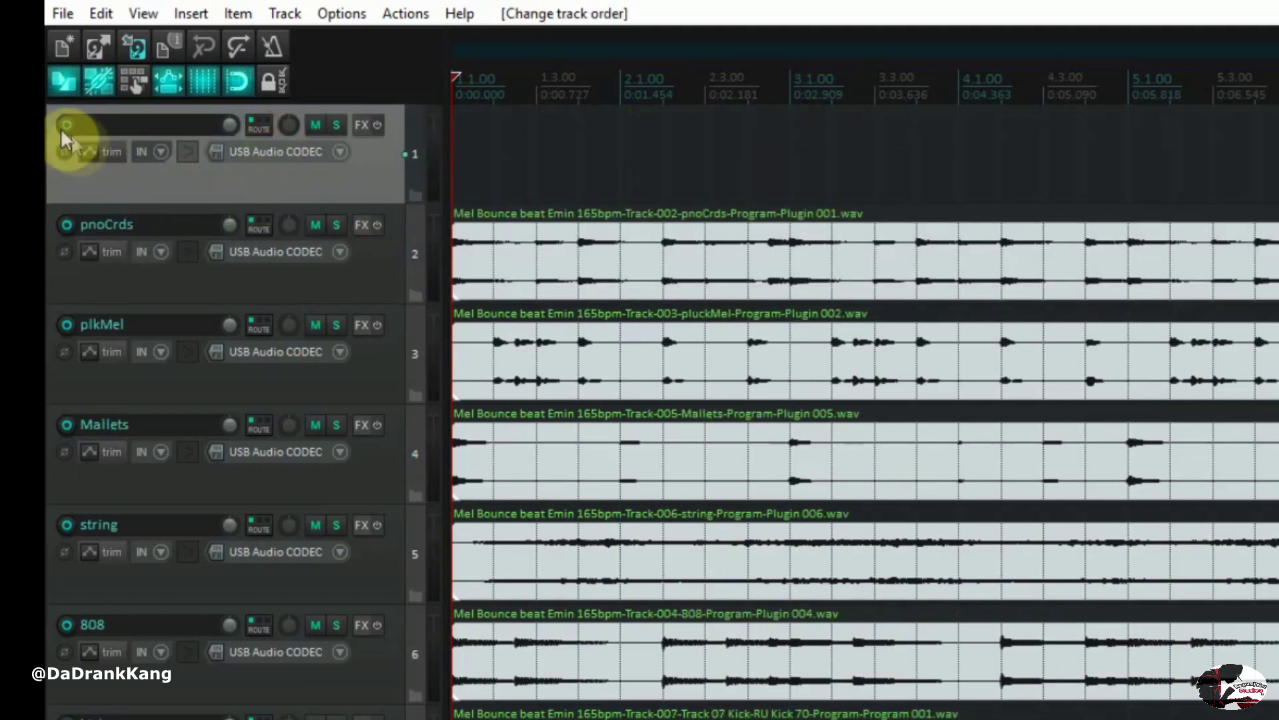
Make the new empty track a folder and set the string track as the last track in it.
{"action": "left_click", "coordinate": [414, 196]}
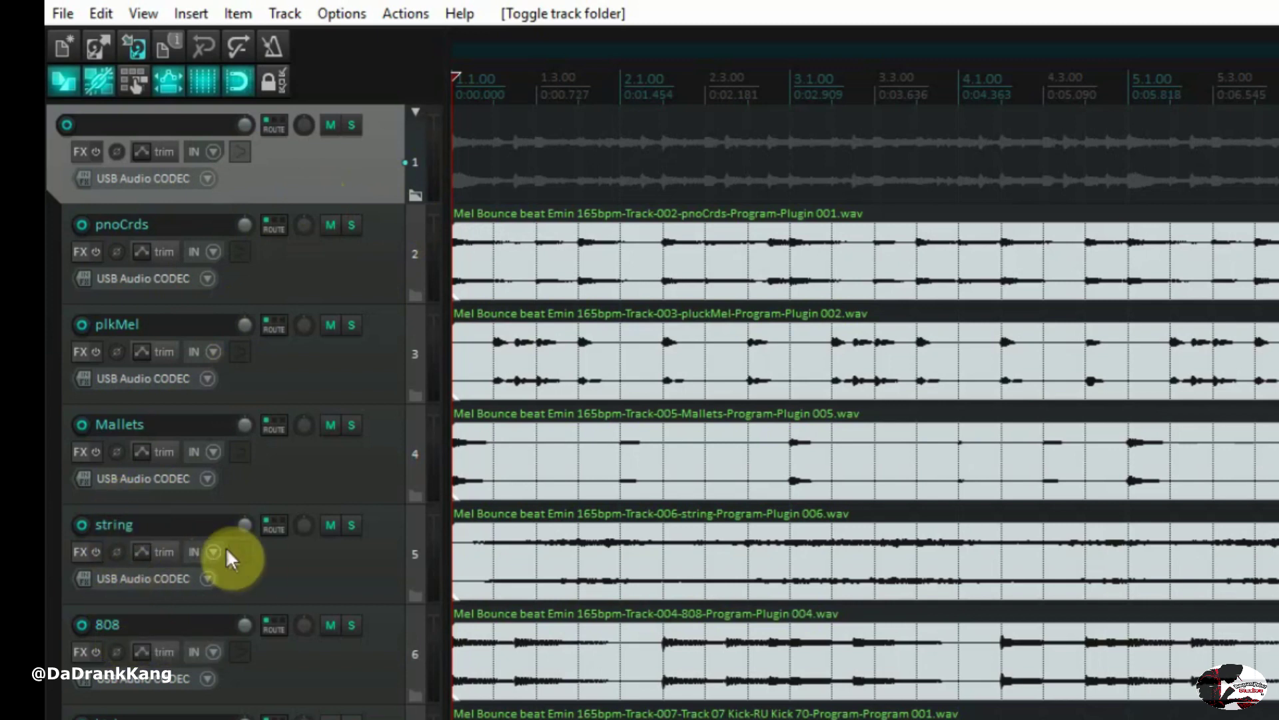
{"action": "left_click", "coordinate": [412, 596]}
{"action": "left_click", "coordinate": [412, 595]}
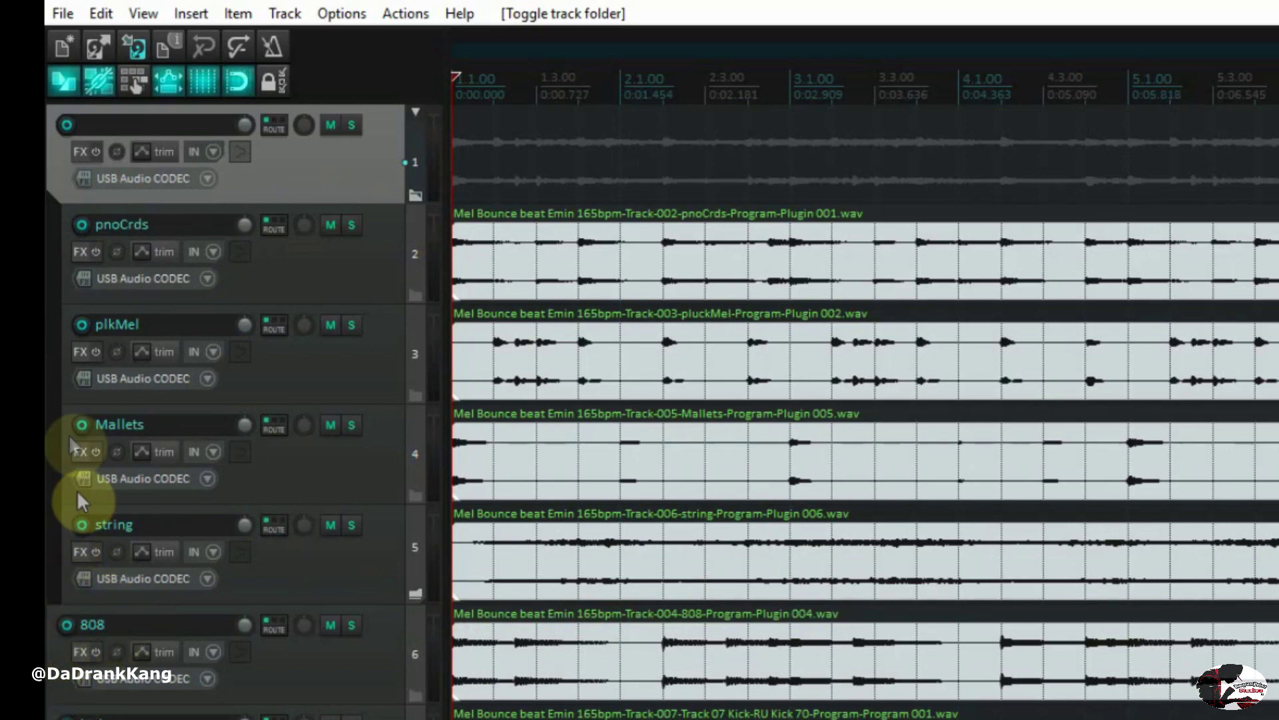
Cycle the unnamed folder's child tracks through the small and collapsed views and back to full height.
{"action": "left_click", "coordinate": [417, 112]}
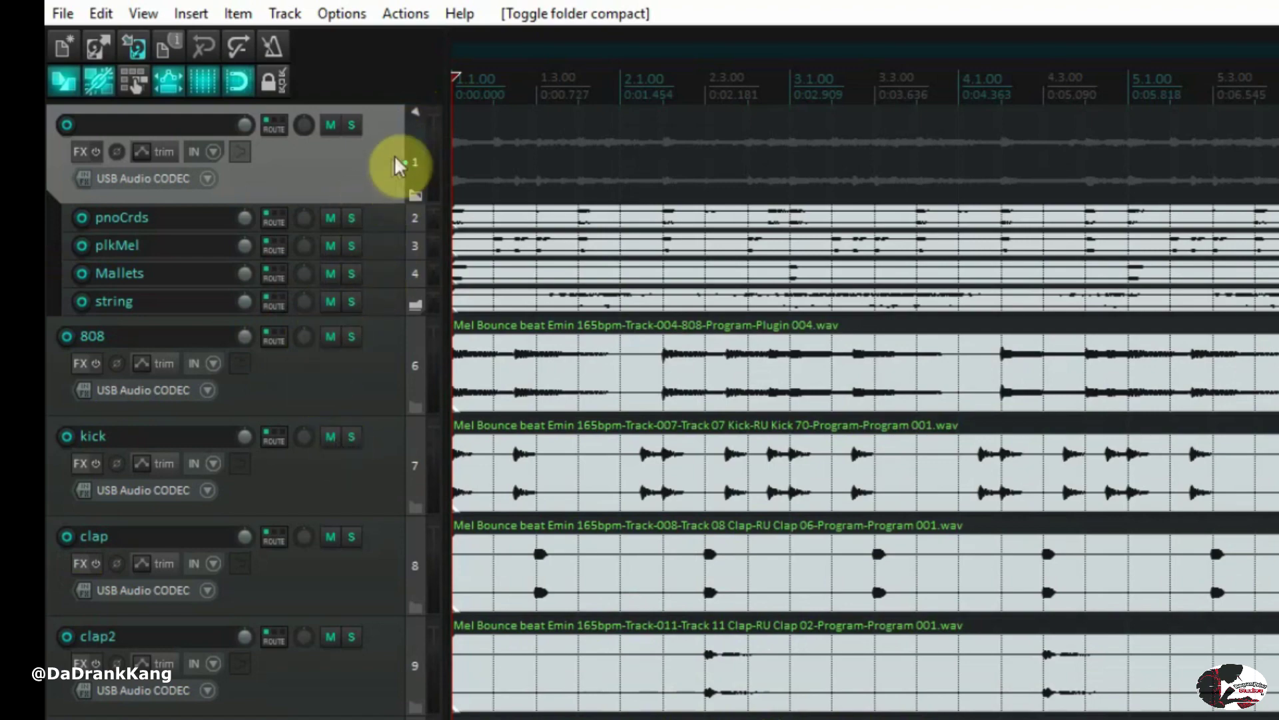
{"action": "left_click", "coordinate": [413, 112]}
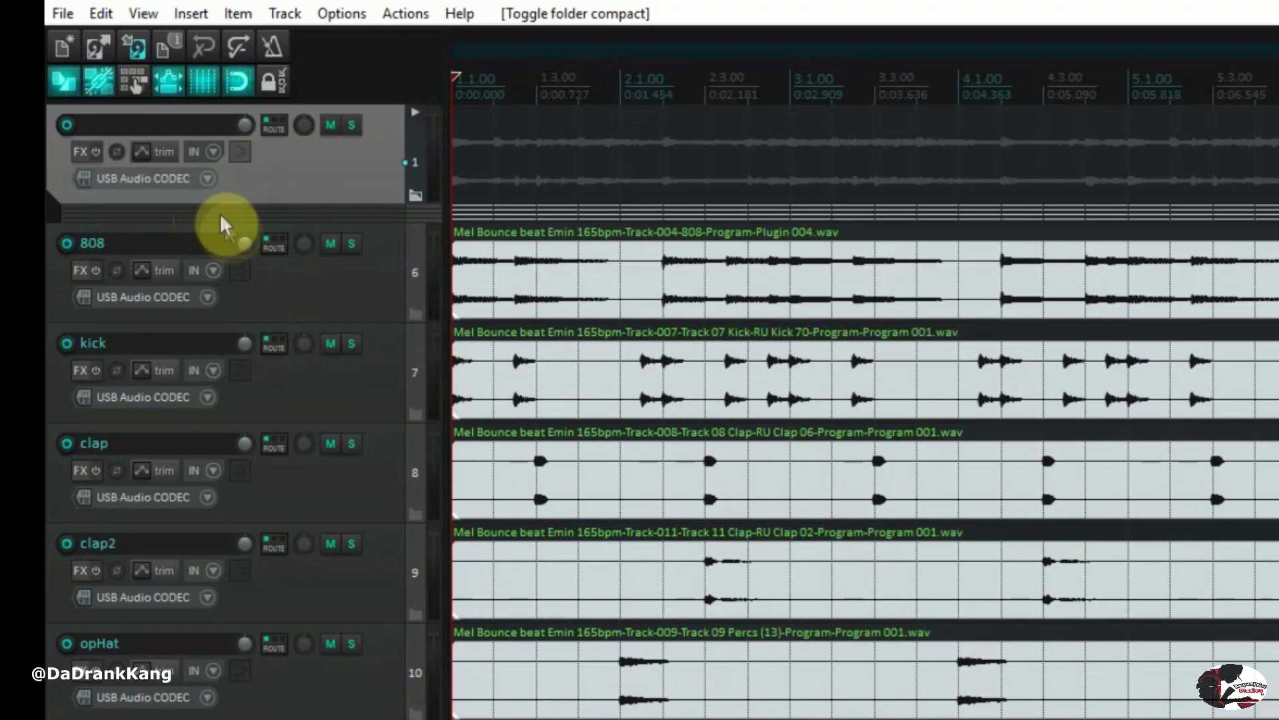
{"action": "left_click", "coordinate": [413, 114]}
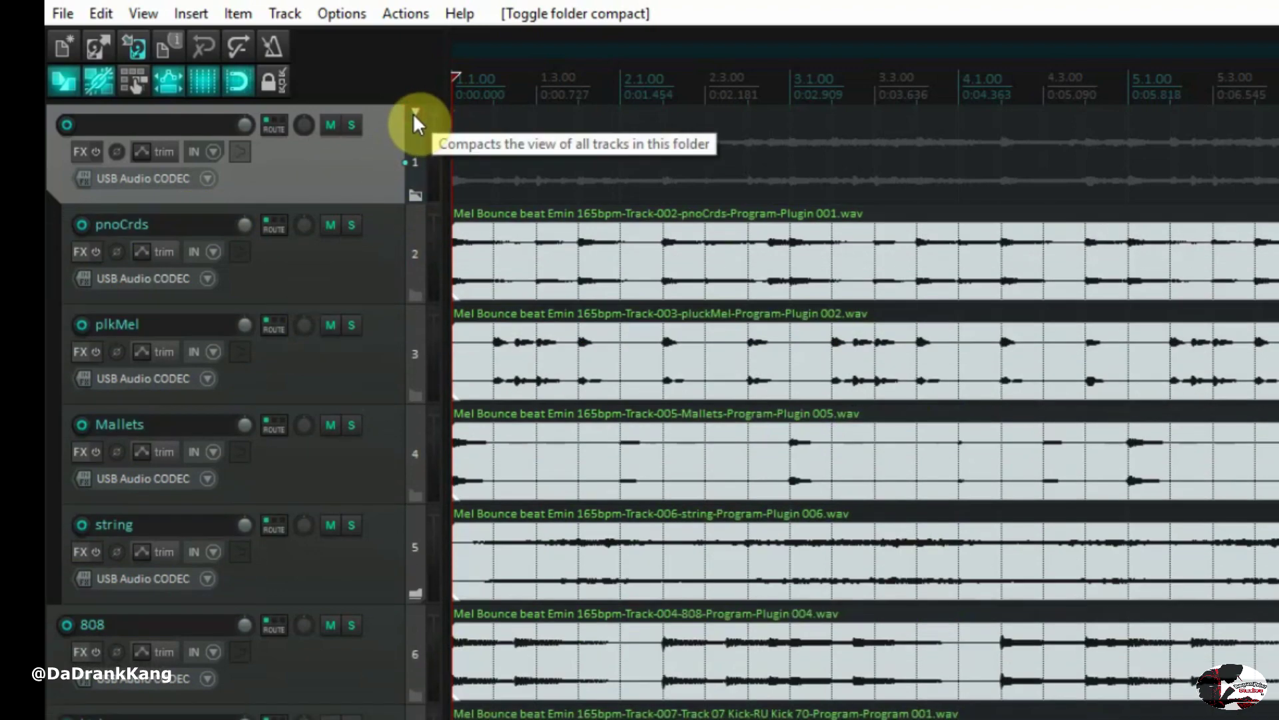
Name the folder track above pnoCrds INSTMTS.
{"action": "double_click", "coordinate": [136, 128]}
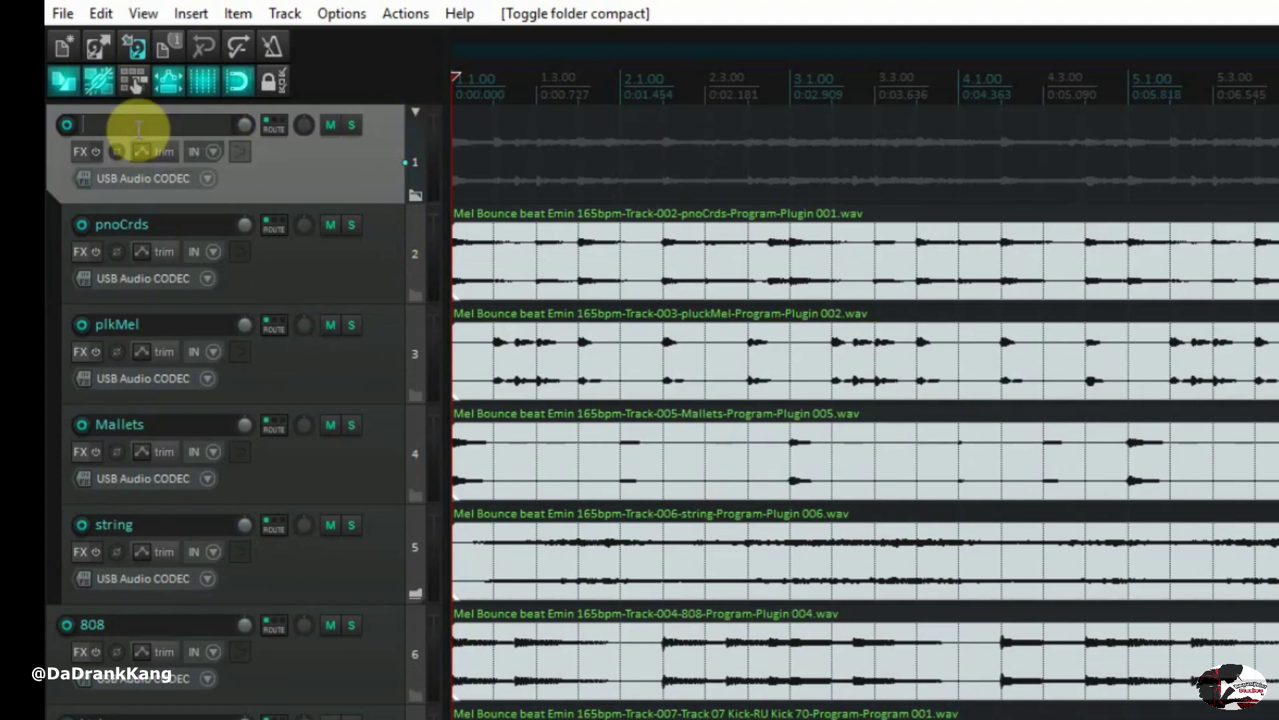
{"action": "type", "text": "INSTMYT"}
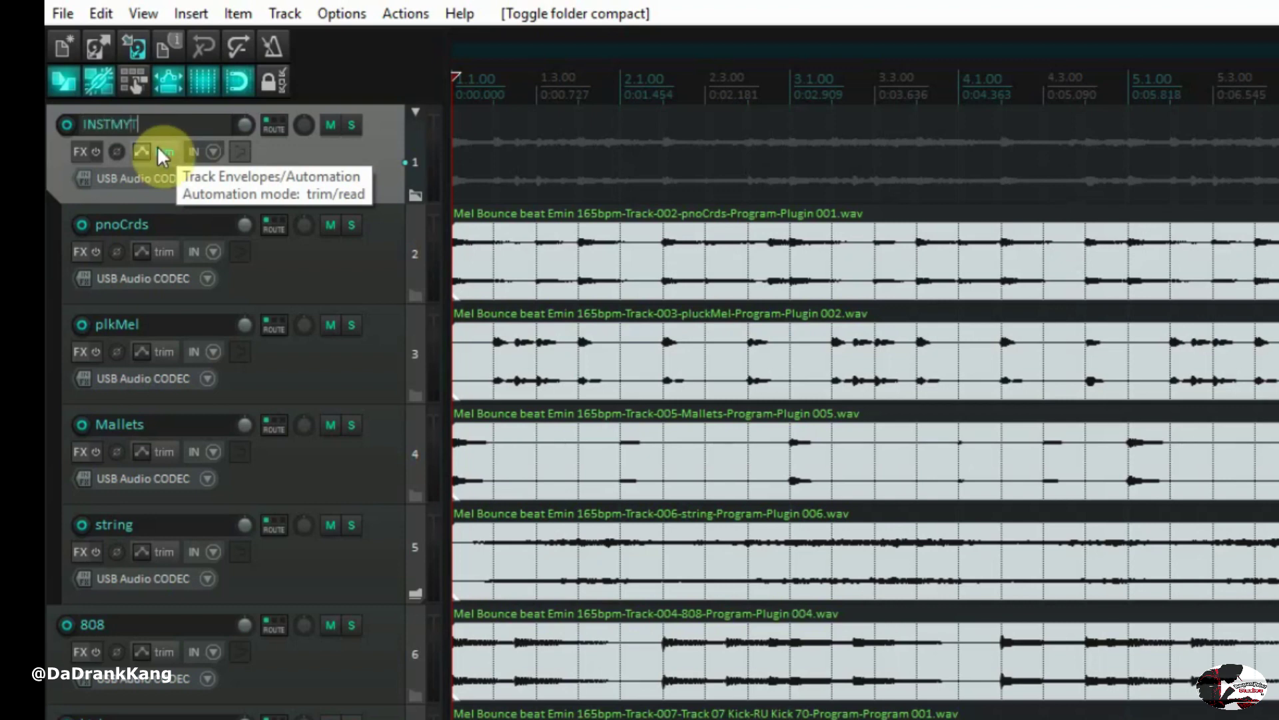
{"action": "key", "text": "BackSpace"}
{"action": "key", "text": "BackSpace"}
{"action": "type", "text": "TS"}
{"action": "key", "text": "Return"}
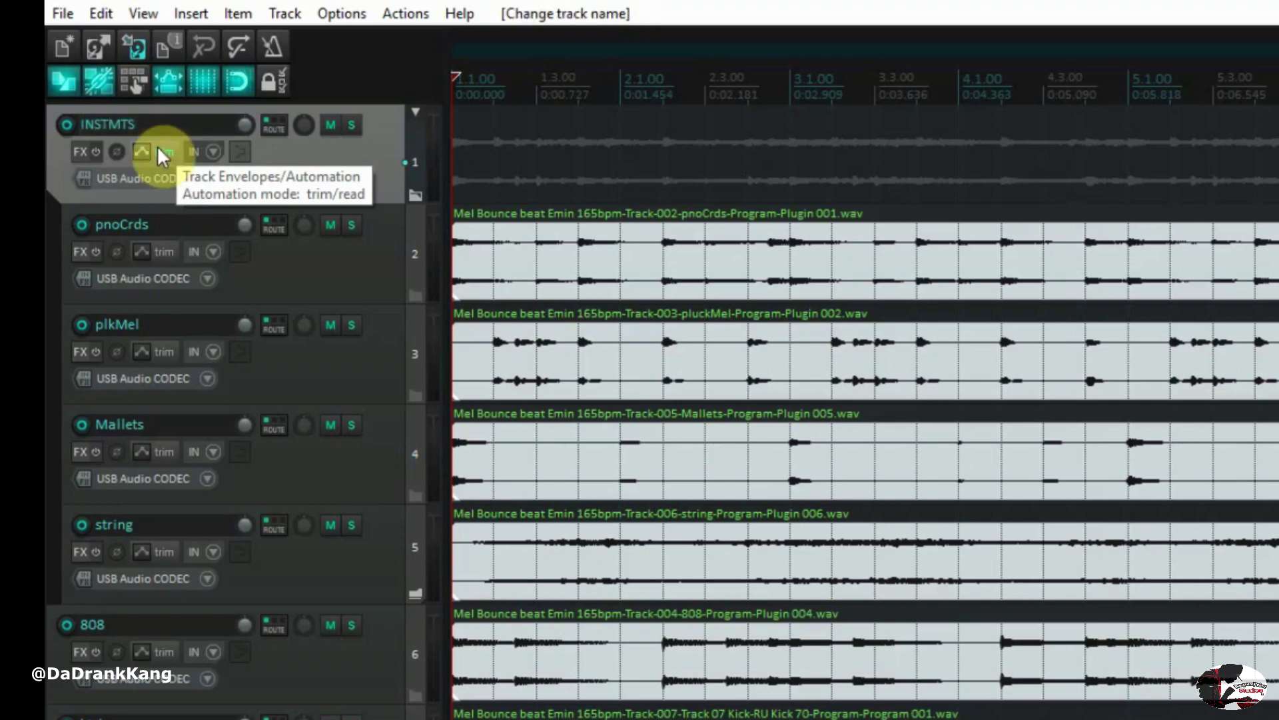
Insert a new empty track and place it directly above the 808 track, outside the INSTMTS folder.
{"action": "scroll", "coordinate": [292, 413], "scroll_direction": "down", "scroll_amount": 1}
{"action": "scroll", "coordinate": [292, 413], "scroll_direction": "down", "scroll_amount": 1}
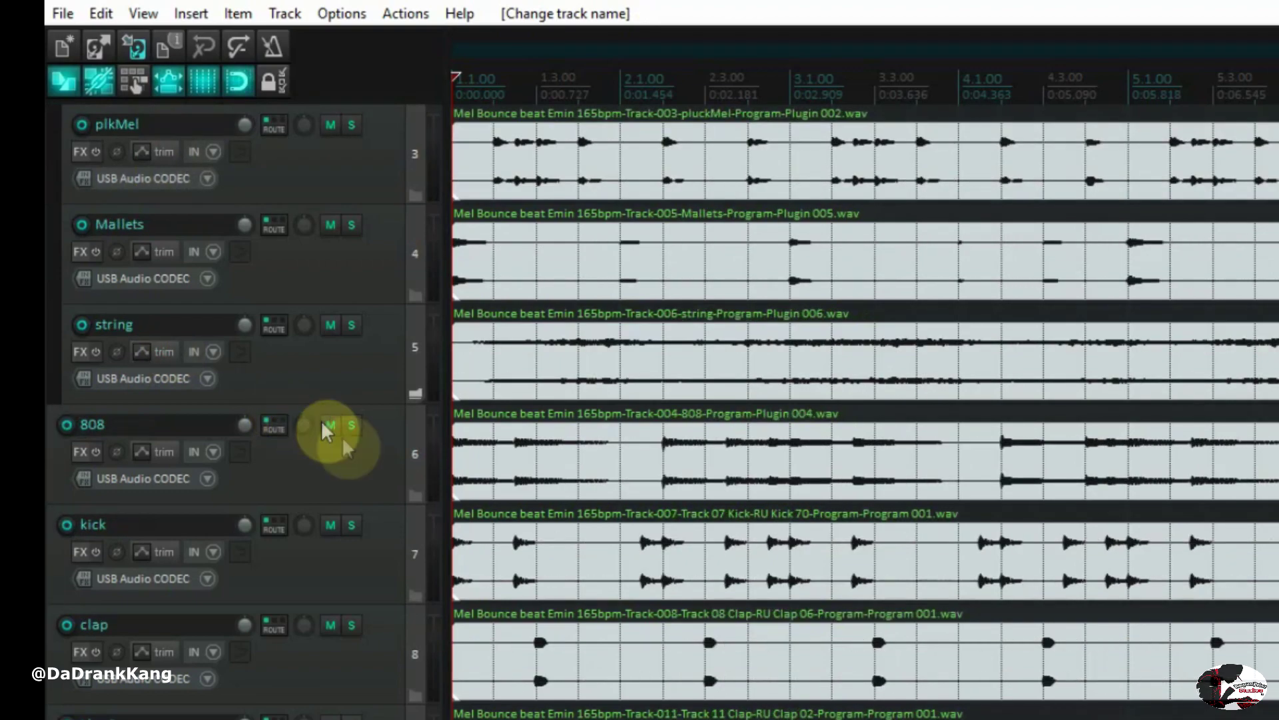
{"action": "left_click", "coordinate": [354, 478]}
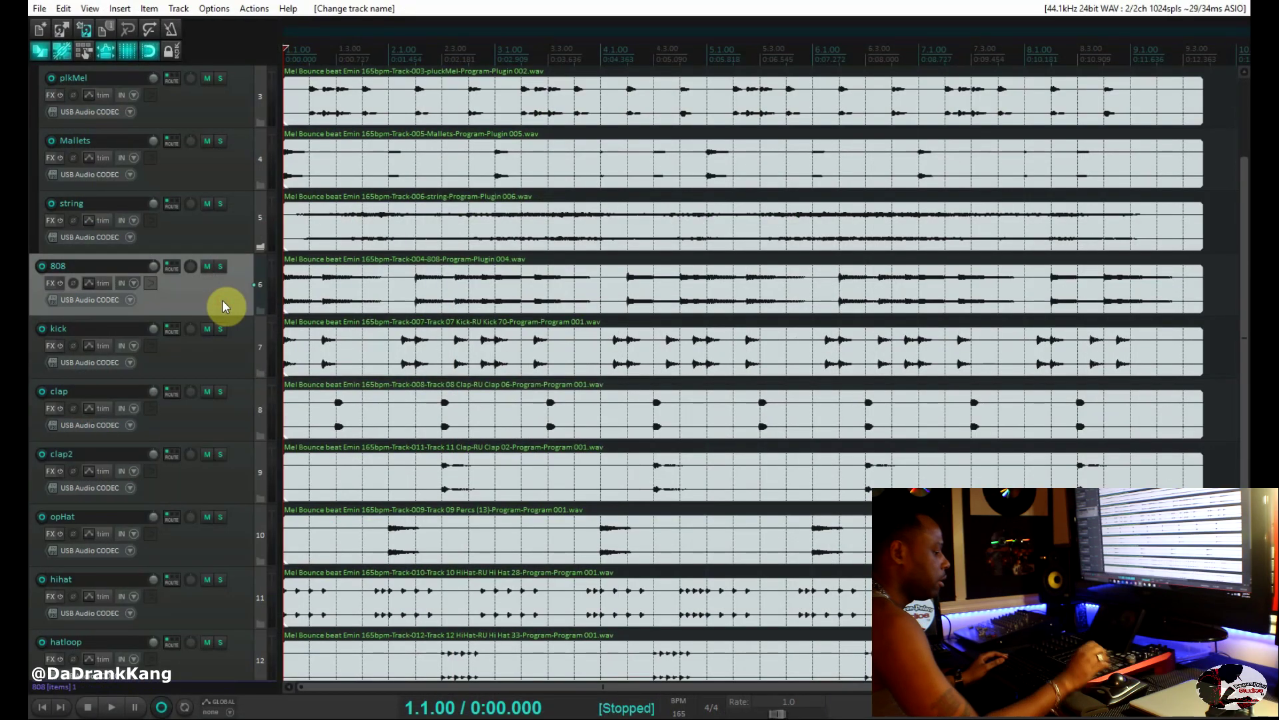
{"action": "key", "text": "ctrl+t"}
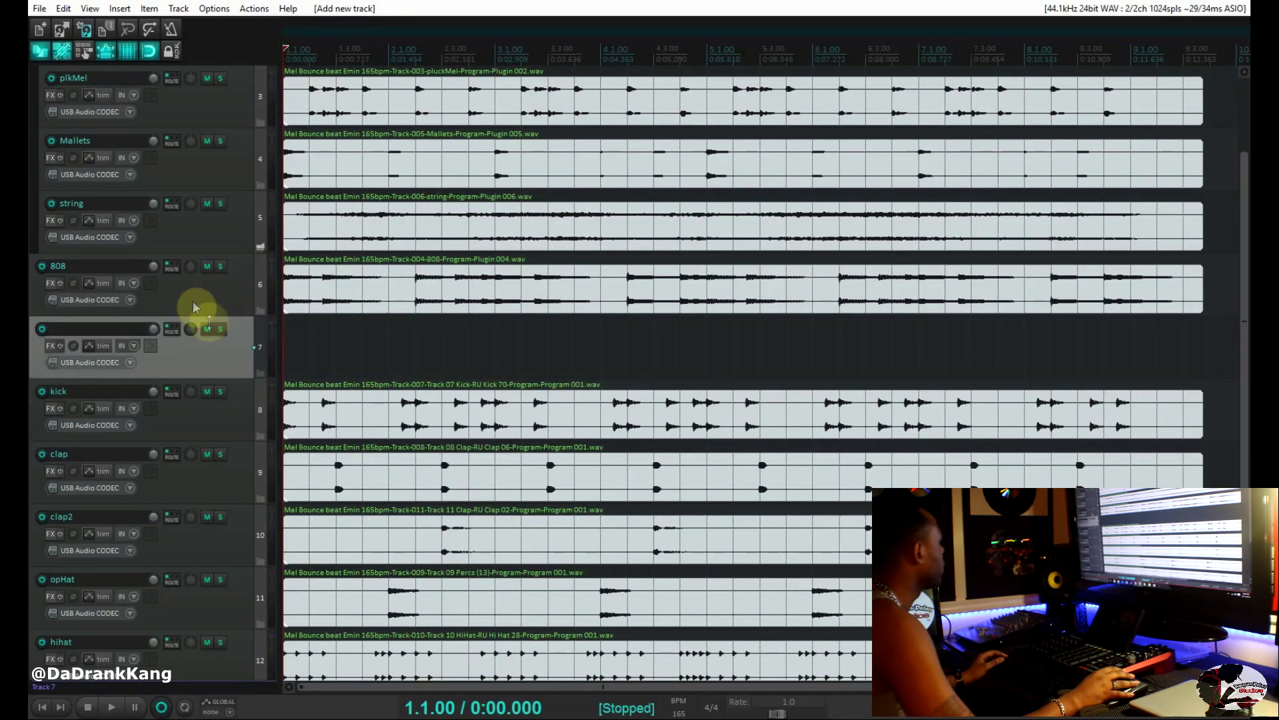
{"action": "left_click_drag", "start_coordinate": [222, 354], "coordinate": [189, 267]}
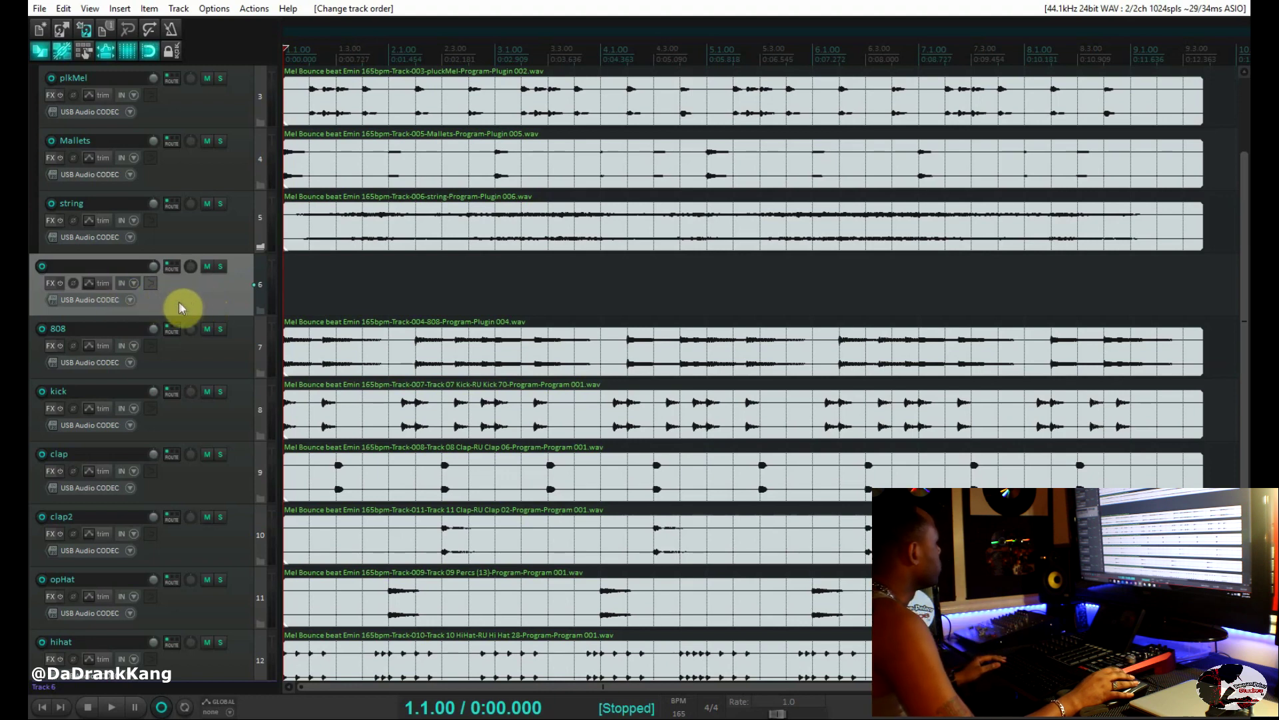
Make the empty track above 808 a folder and name it DRUMS.
{"action": "left_click", "coordinate": [151, 283]}
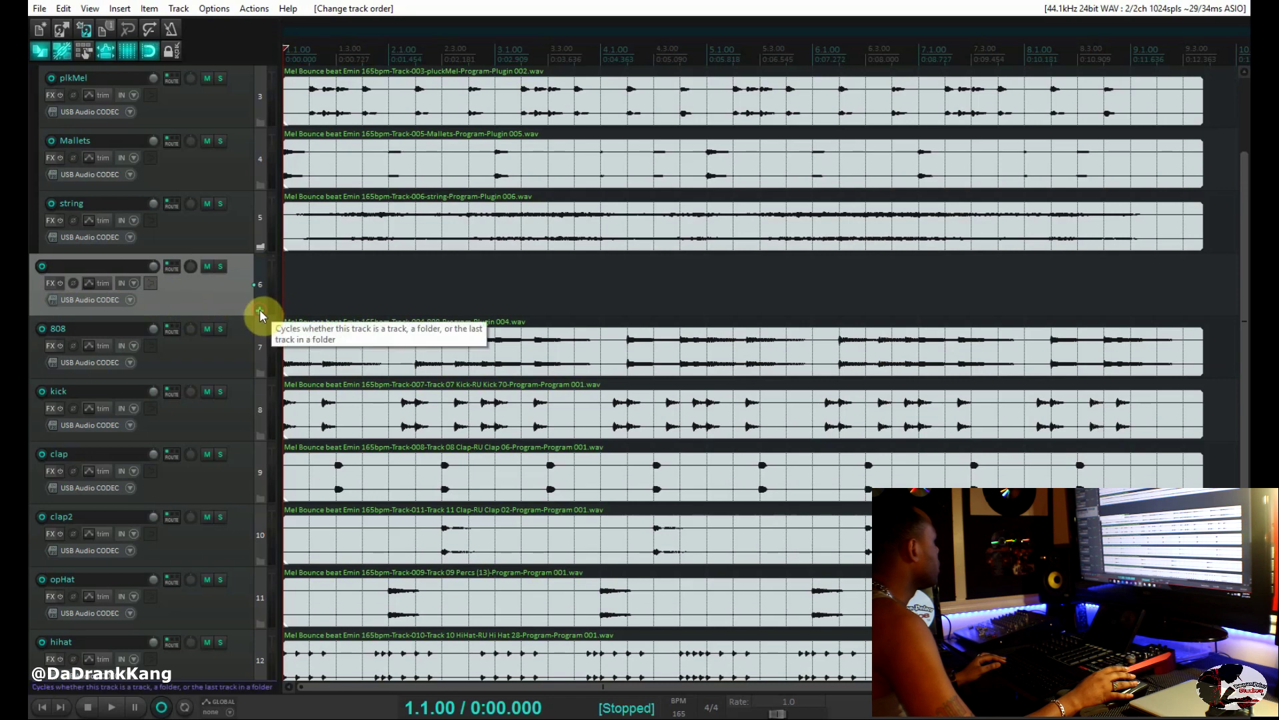
{"action": "left_click", "coordinate": [259, 309]}
{"action": "double_click", "coordinate": [68, 267]}
{"action": "type", "text": "DRUMS"}
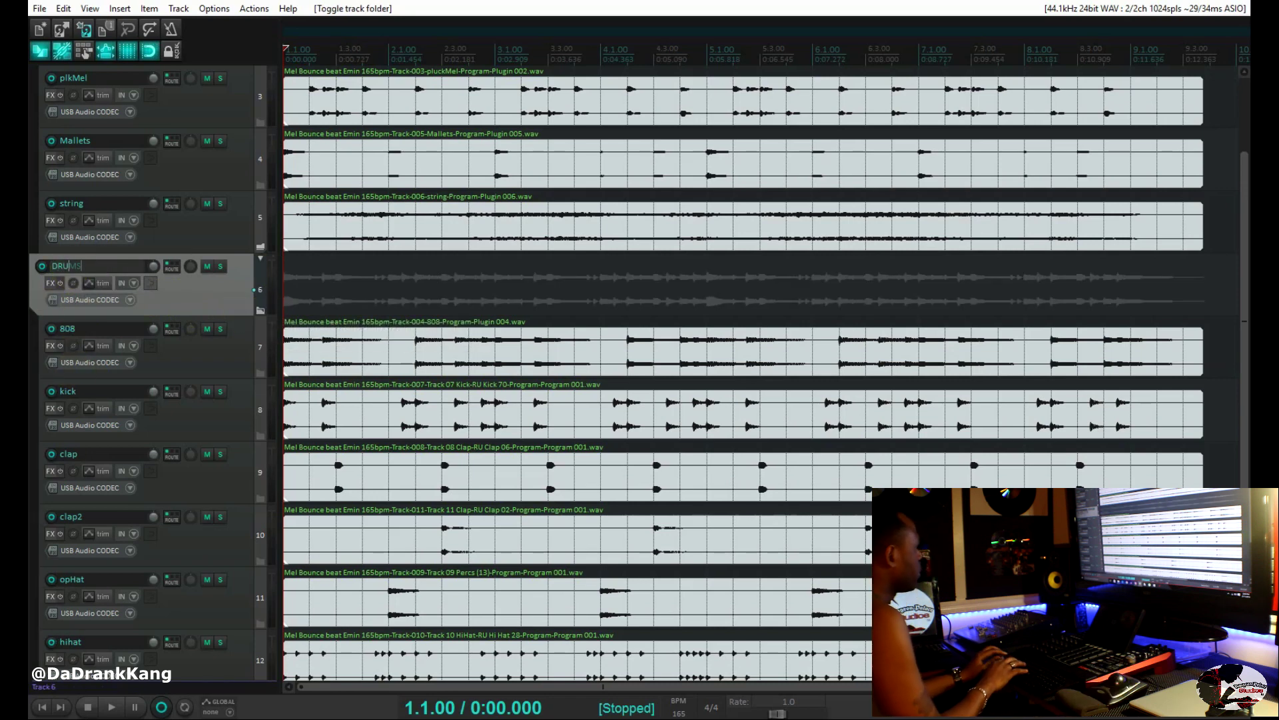
{"action": "key", "text": "Return"}
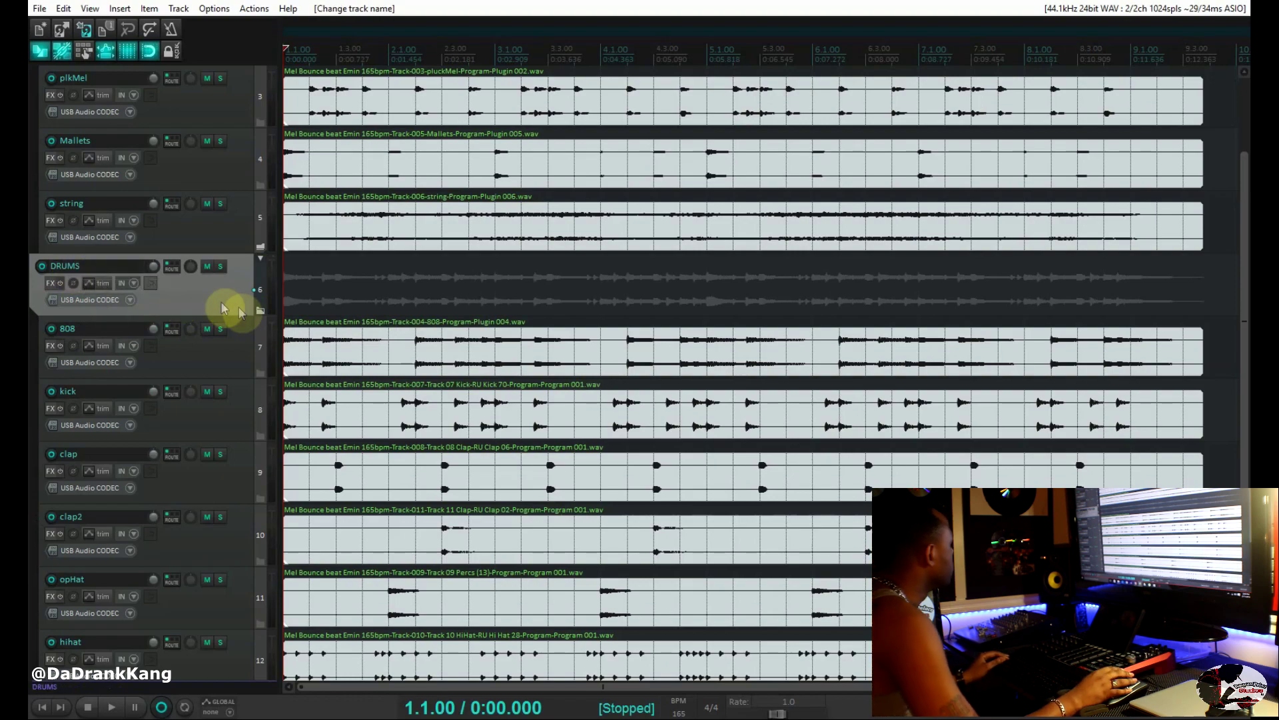
Shrink the child tracks of the DRUMS folder and of the INSTMTS folder to the small compact view.
{"action": "scroll", "coordinate": [237, 308], "scroll_direction": "down", "scroll_amount": 3}
{"action": "scroll", "coordinate": [237, 310], "scroll_direction": "up", "scroll_amount": 4}
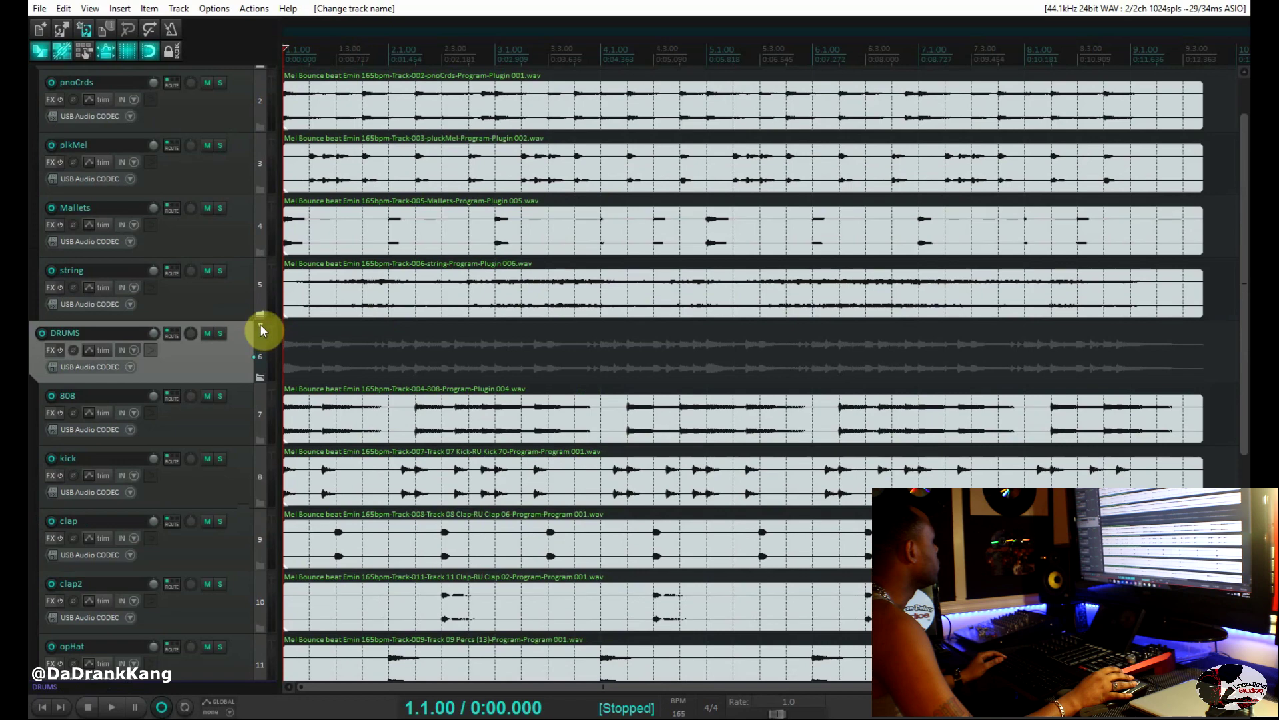
{"action": "left_click", "coordinate": [260, 324]}
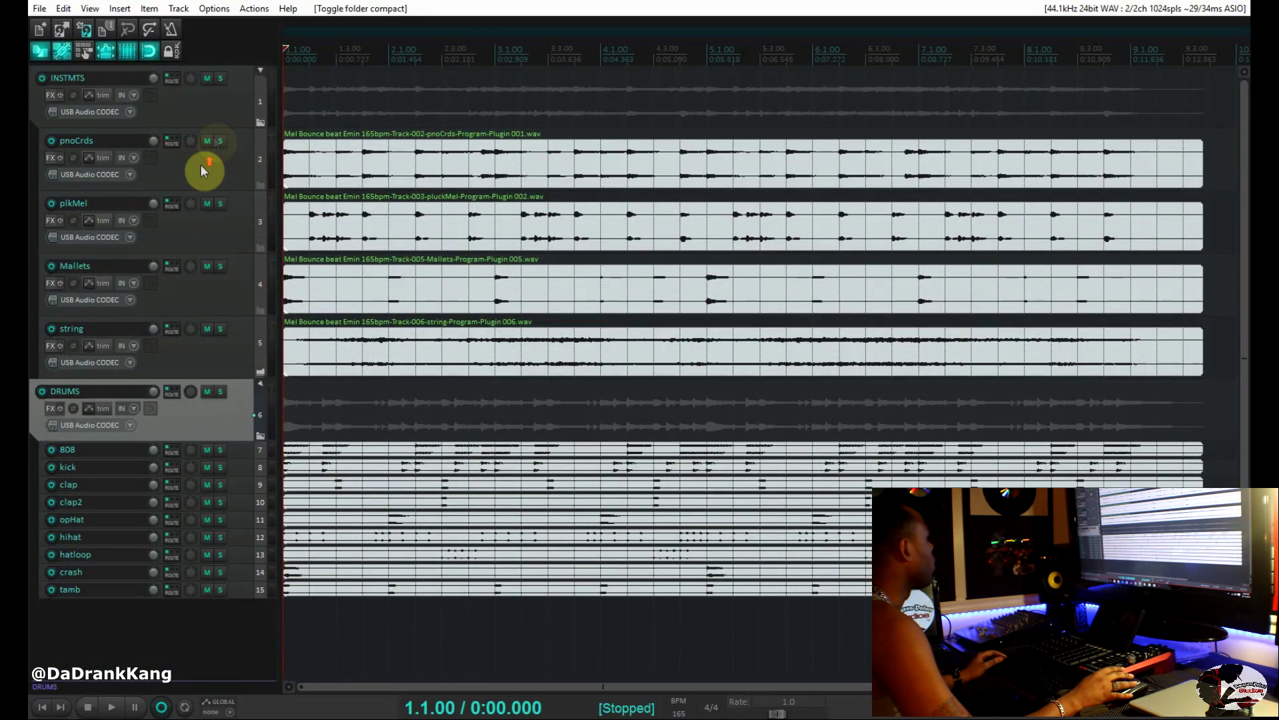
{"action": "left_click", "coordinate": [261, 67]}
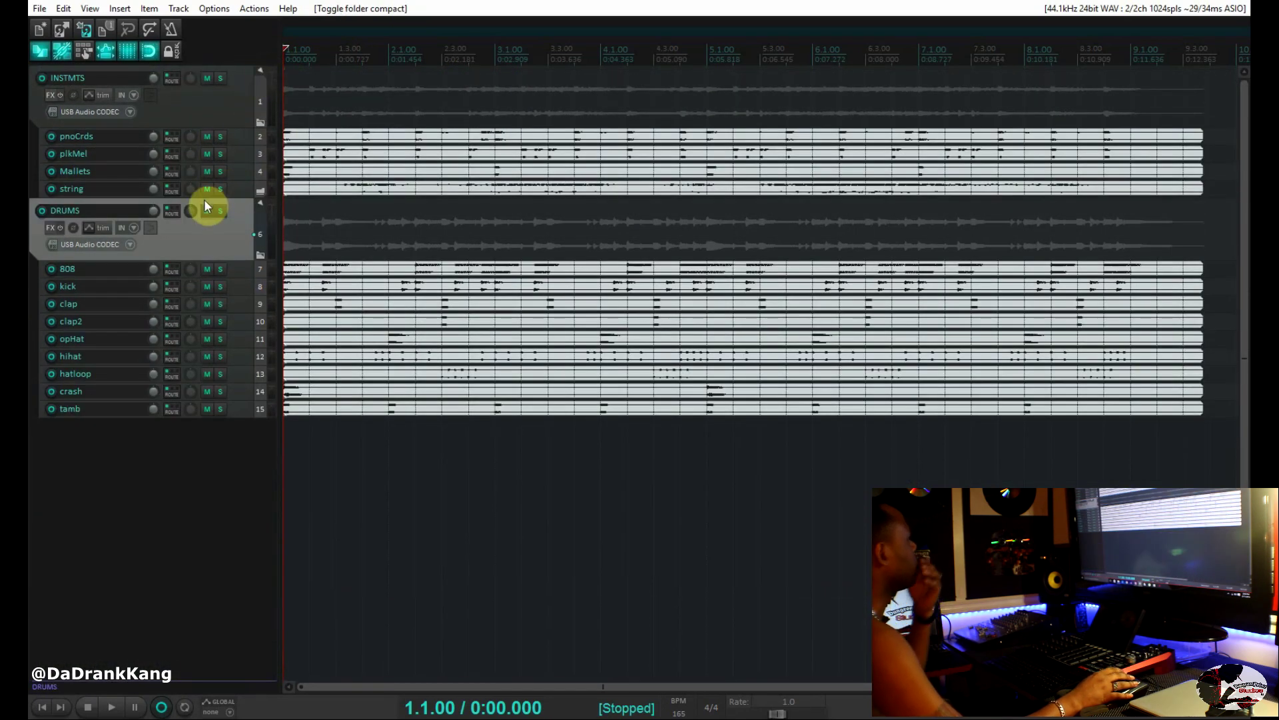
Set the INSTMTS folder track's color to pure blue (red 0, green 0, blue 255).
{"action": "left_click", "coordinate": [210, 107]}
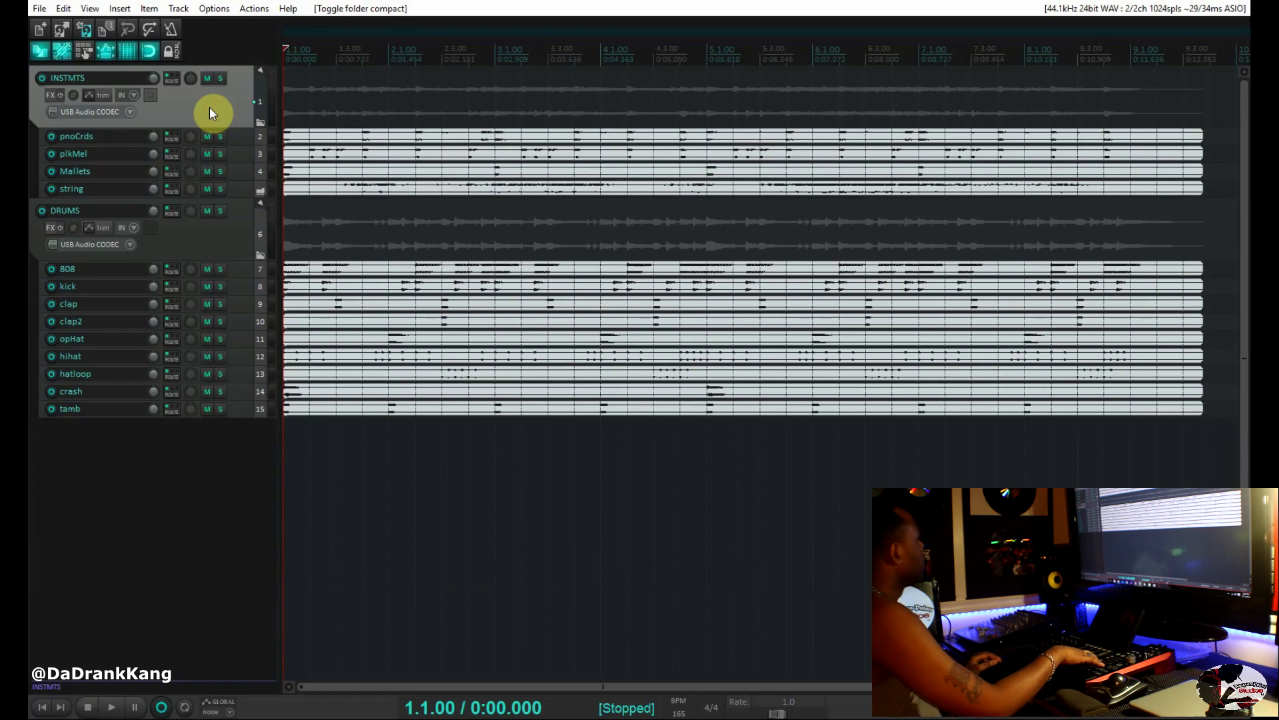
{"action": "double_click", "coordinate": [209, 107]}
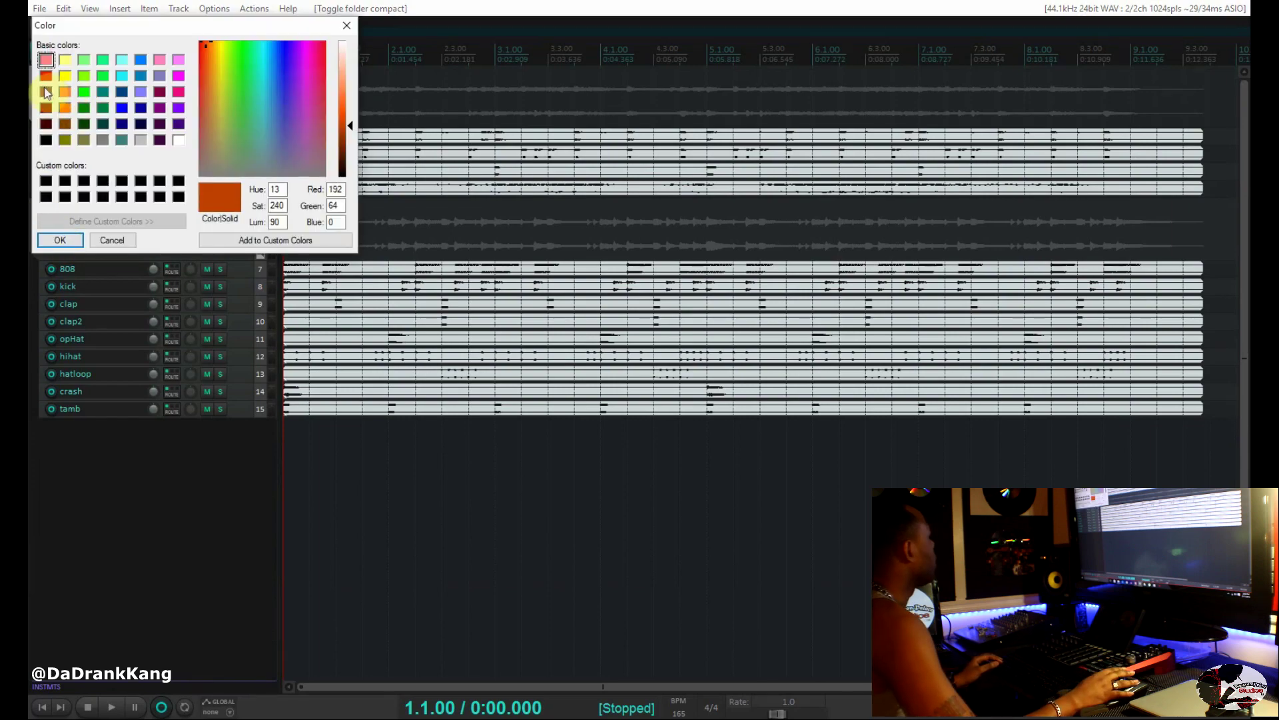
{"action": "left_click", "coordinate": [120, 108]}
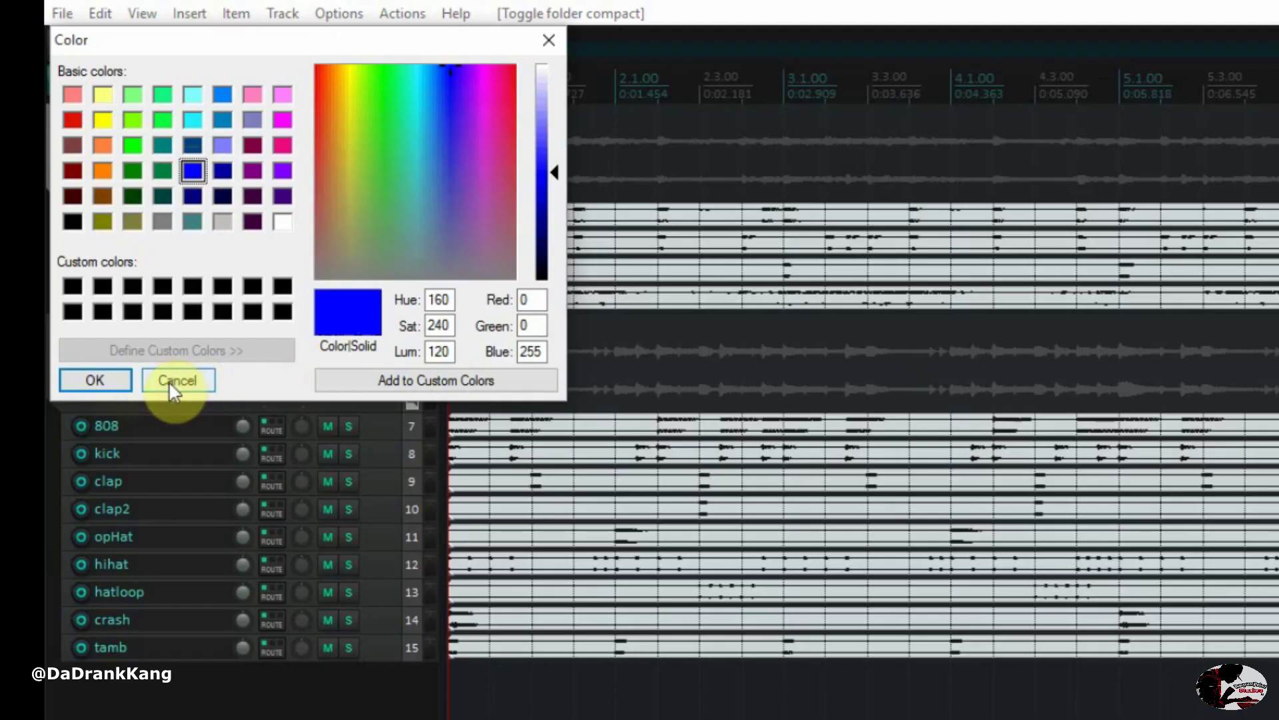
{"action": "left_click", "coordinate": [100, 381]}
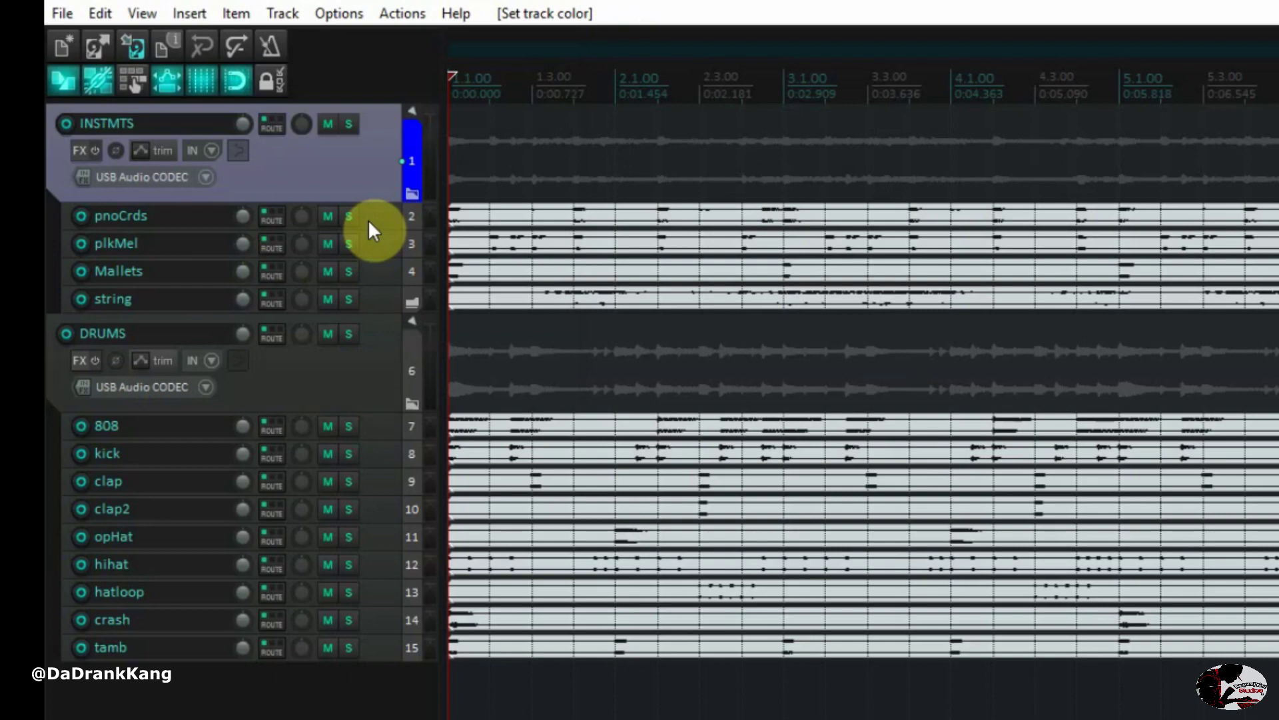
Color the pnoCrds track bright green using the basic color swatches.
{"action": "left_click", "coordinate": [368, 219]}
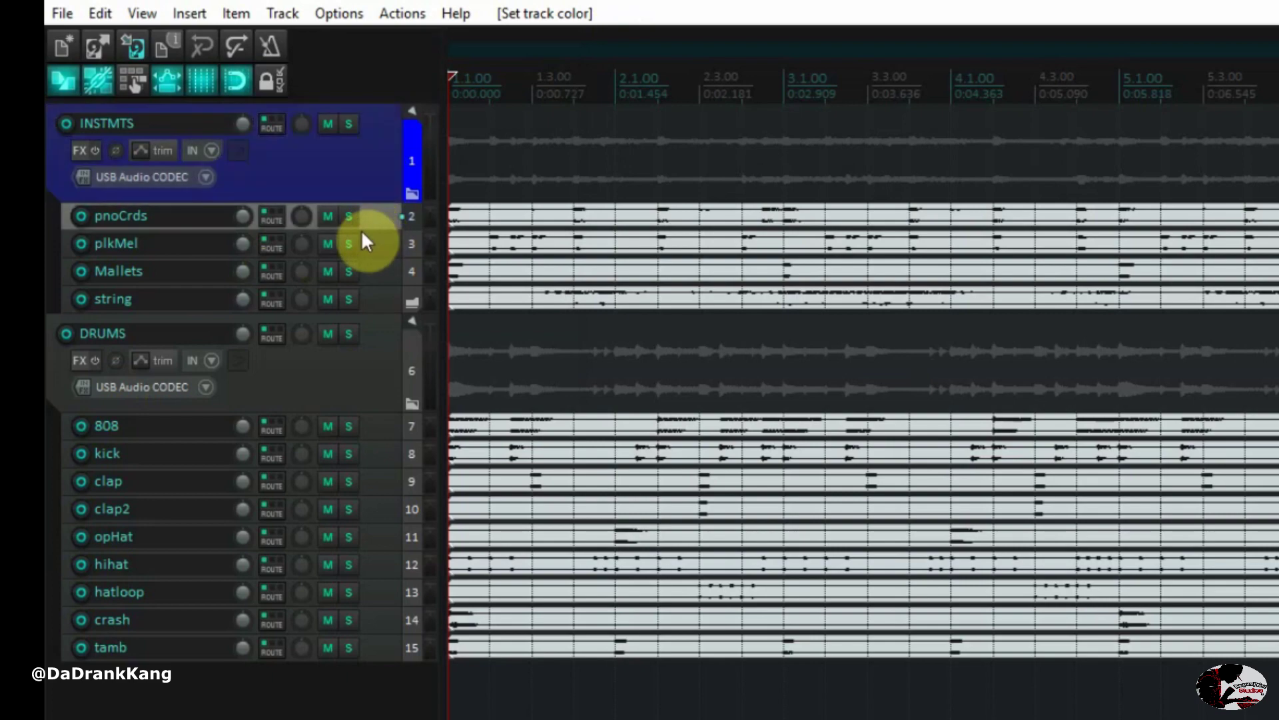
{"action": "key", "text": "shift+c"}
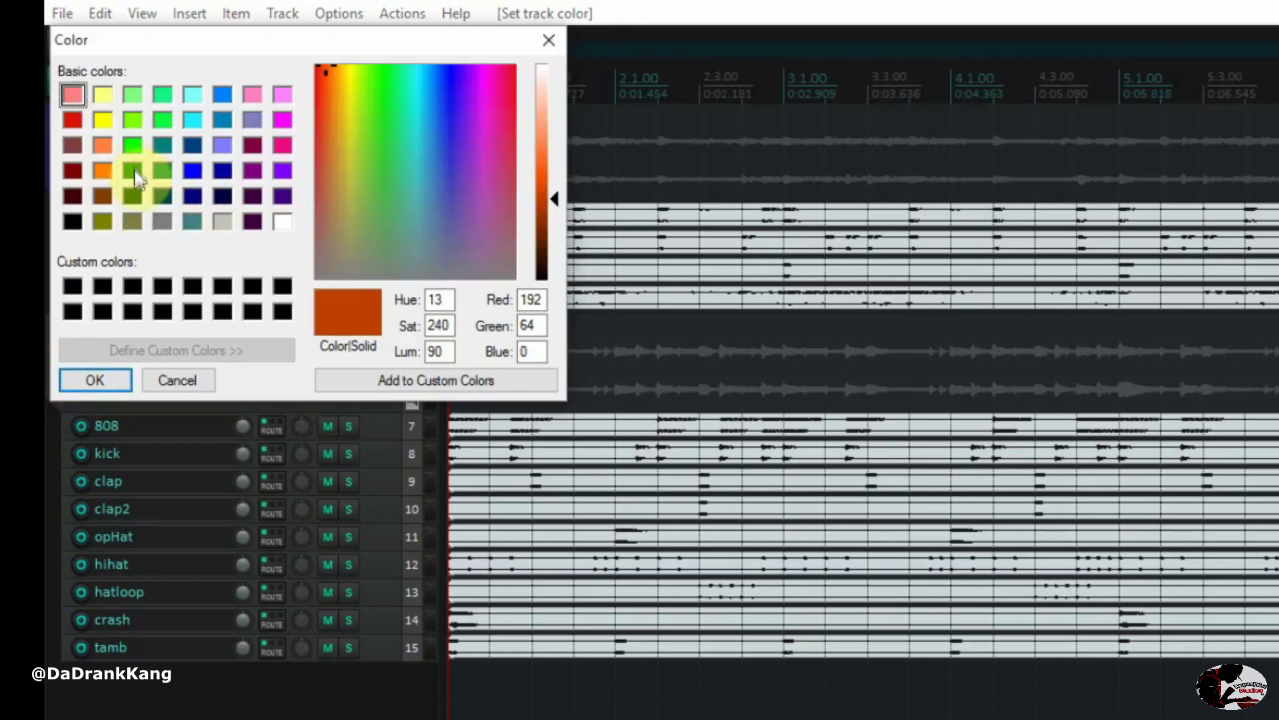
{"action": "left_click", "coordinate": [132, 145]}
{"action": "left_click", "coordinate": [97, 380]}
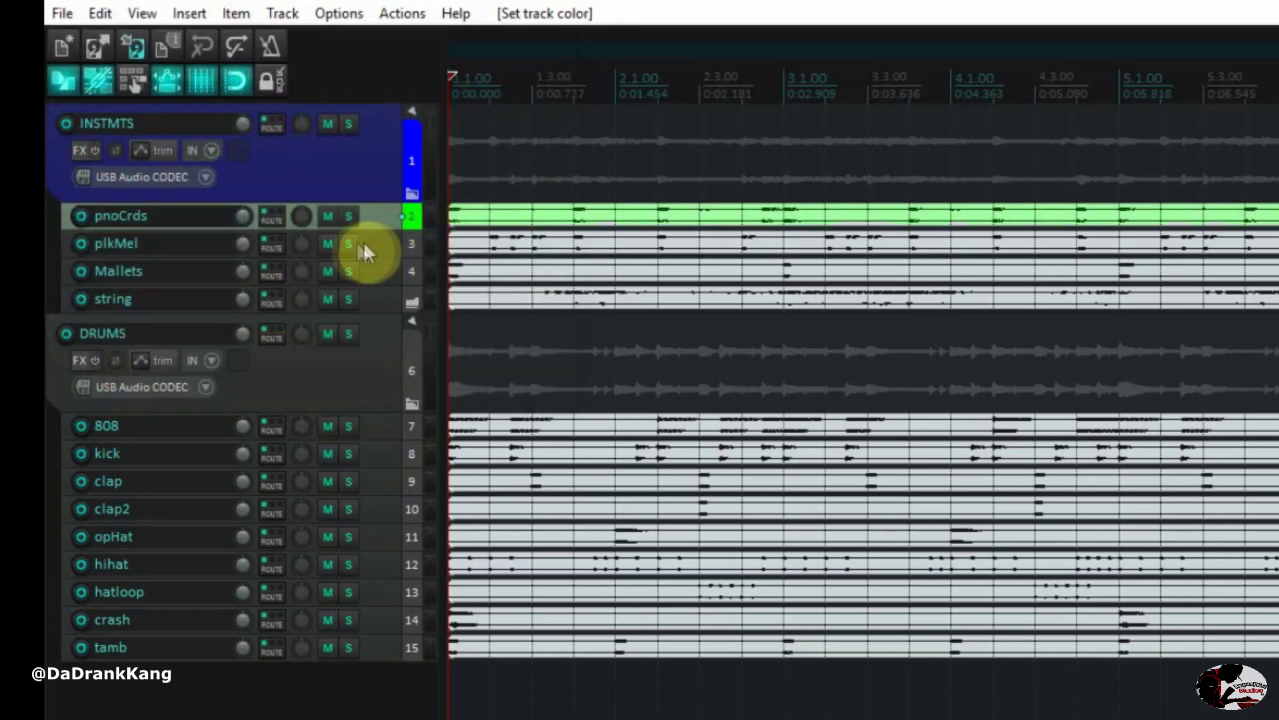
Color the plkMel track purple (red 128, green 0, blue 128).
{"action": "left_click", "coordinate": [381, 252]}
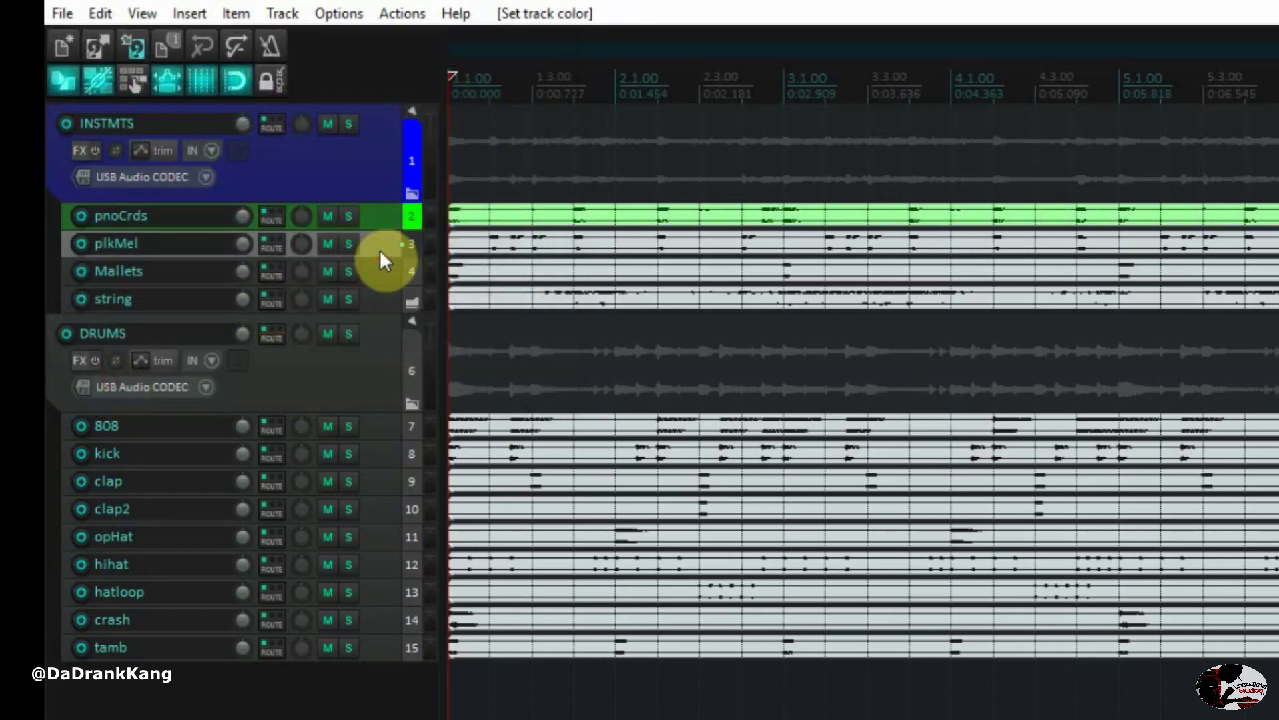
{"action": "key", "text": "shift+c"}
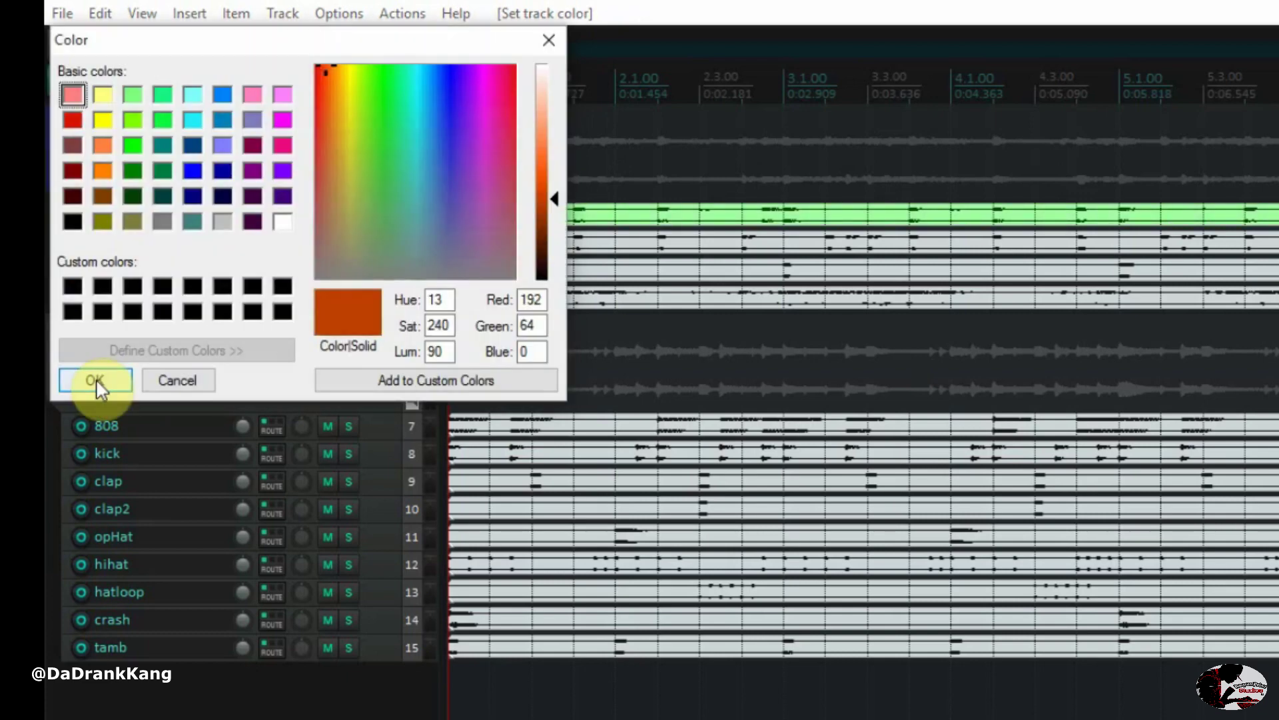
{"action": "left_click", "coordinate": [253, 171]}
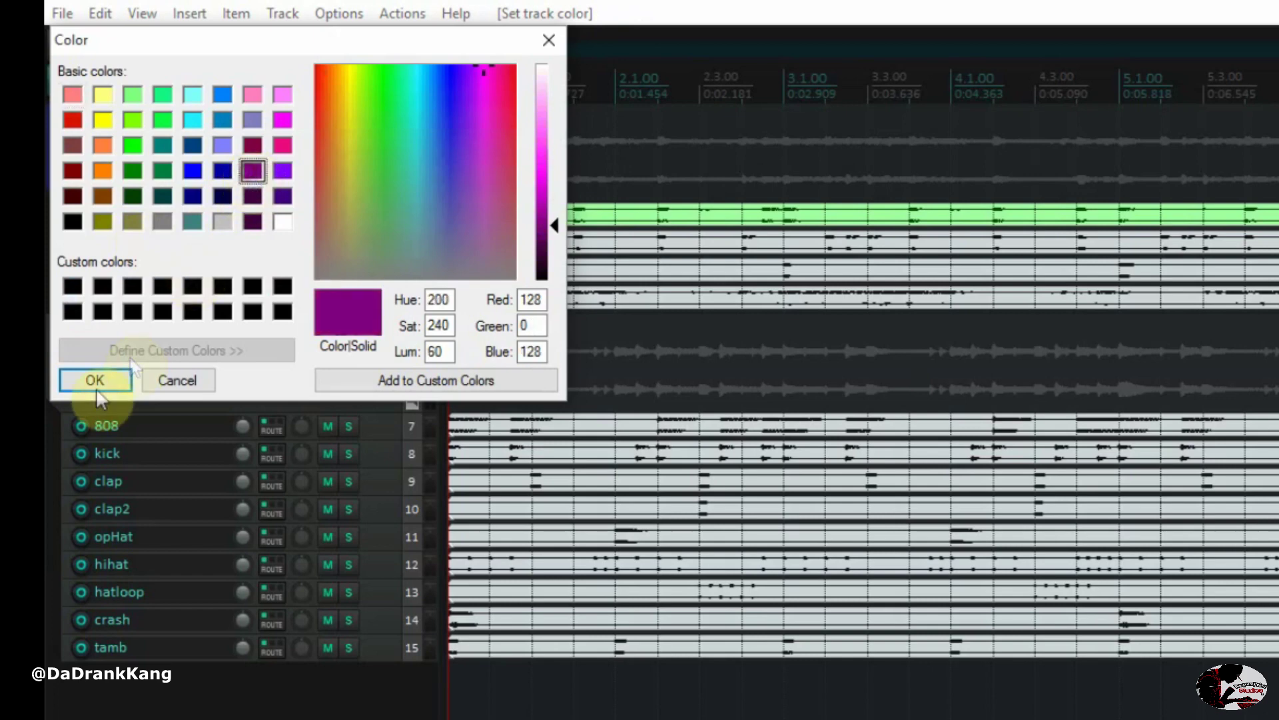
{"action": "left_click", "coordinate": [94, 379]}
Color the Mallets track light pink (red 255, green 128, blue 255).
{"action": "left_click", "coordinate": [377, 278]}
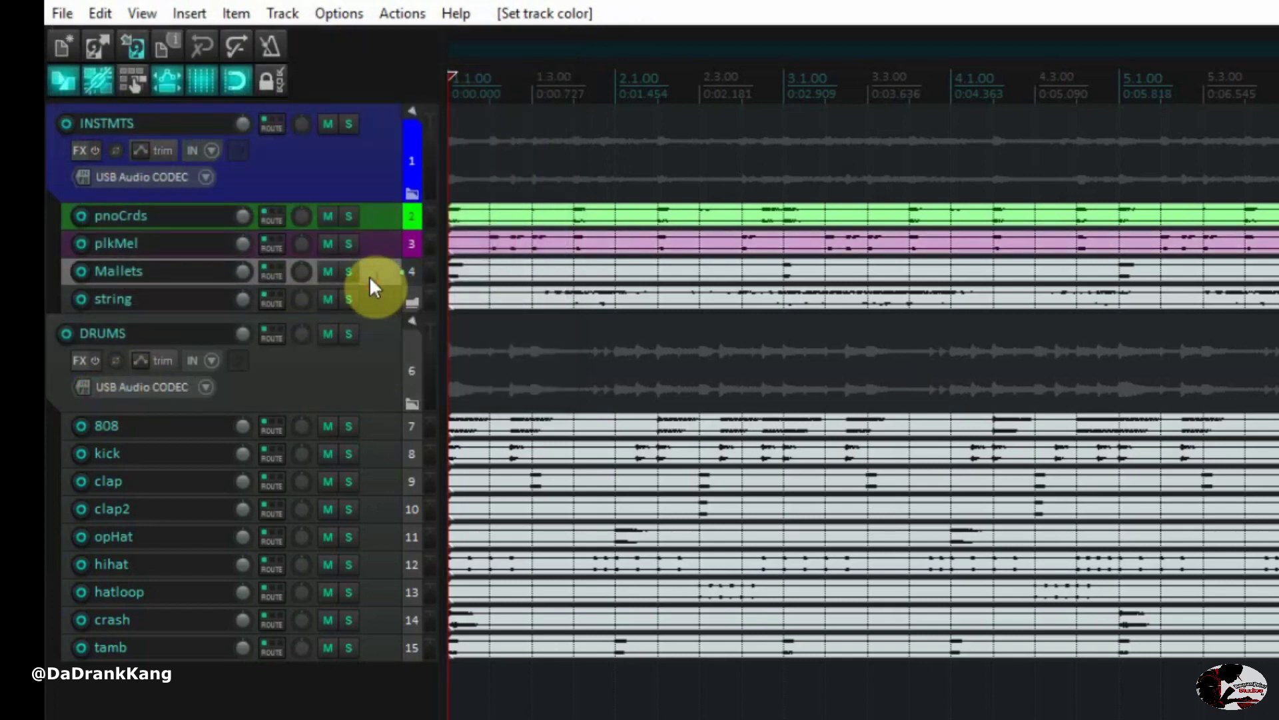
{"action": "key", "text": "shift+c"}
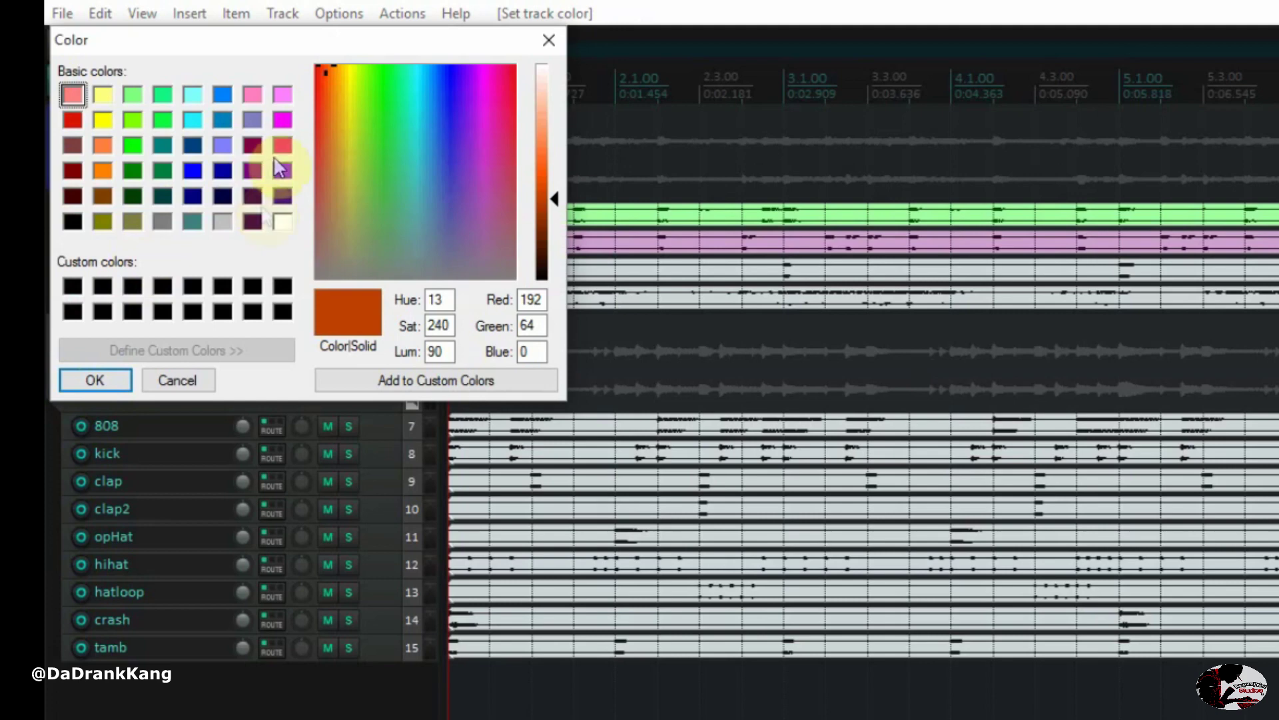
{"action": "left_click", "coordinate": [282, 96]}
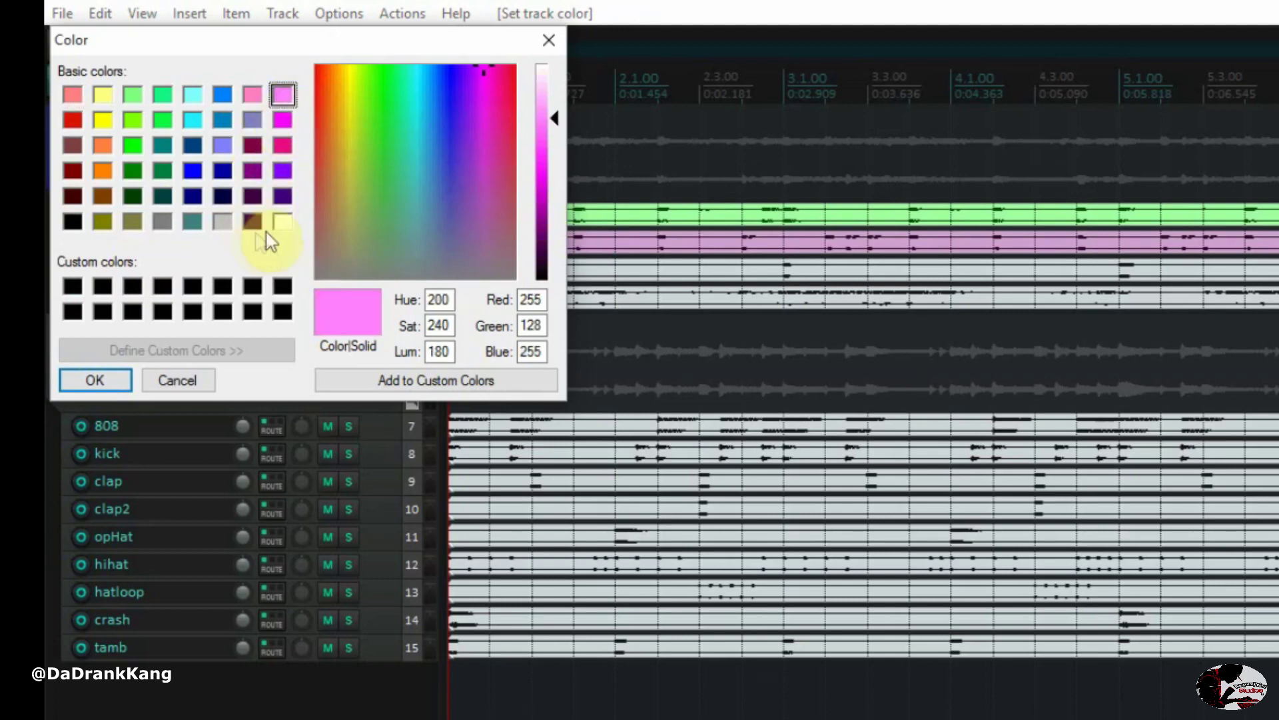
{"action": "left_click", "coordinate": [96, 378]}
Color the string track orange (red 255, green 128, blue 0).
{"action": "left_click", "coordinate": [375, 300]}
{"action": "key", "text": "alt+c"}
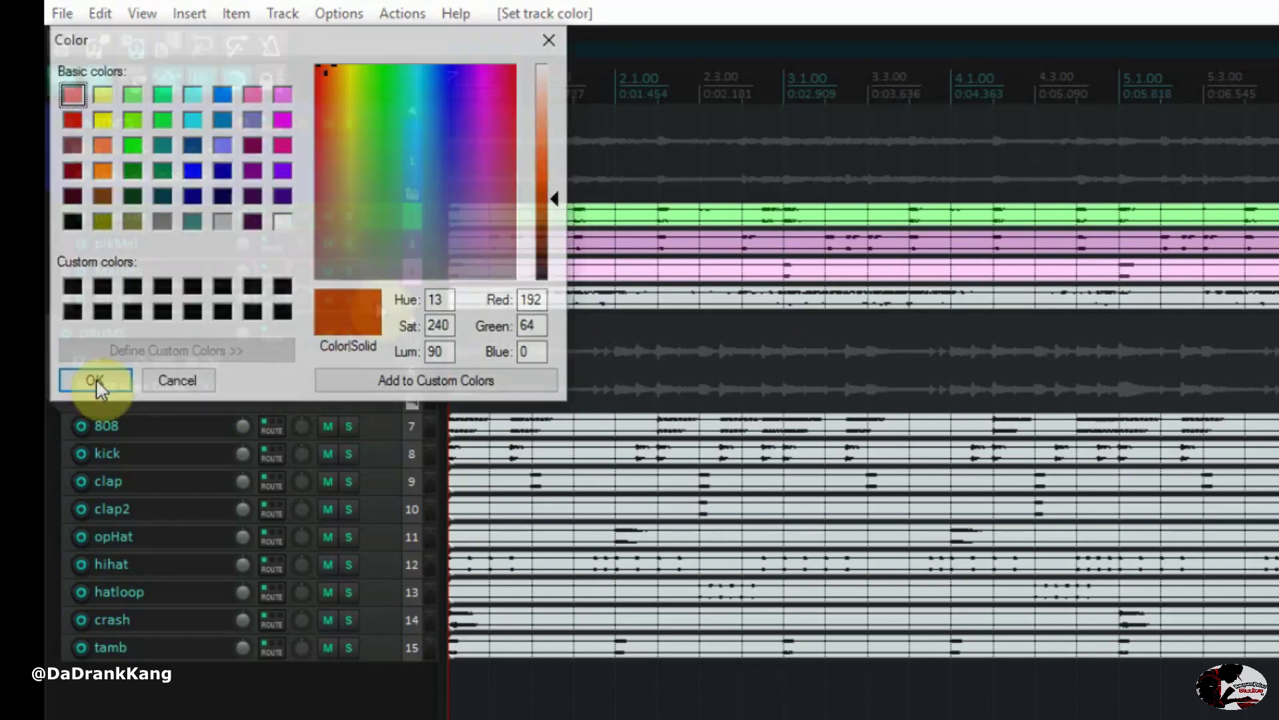
{"action": "left_click", "coordinate": [95, 173]}
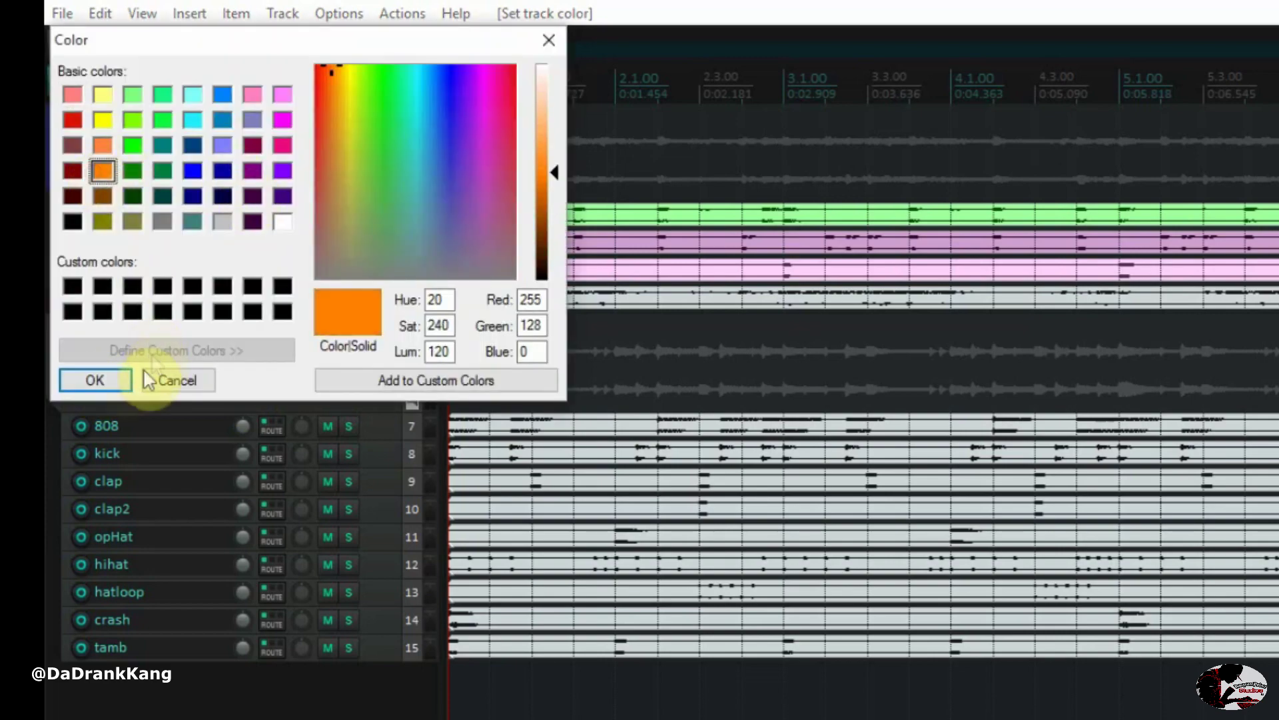
{"action": "left_click", "coordinate": [95, 380]}
Set the DRUMS folder track's color to the bright red basic color.
{"action": "left_click", "coordinate": [364, 385]}
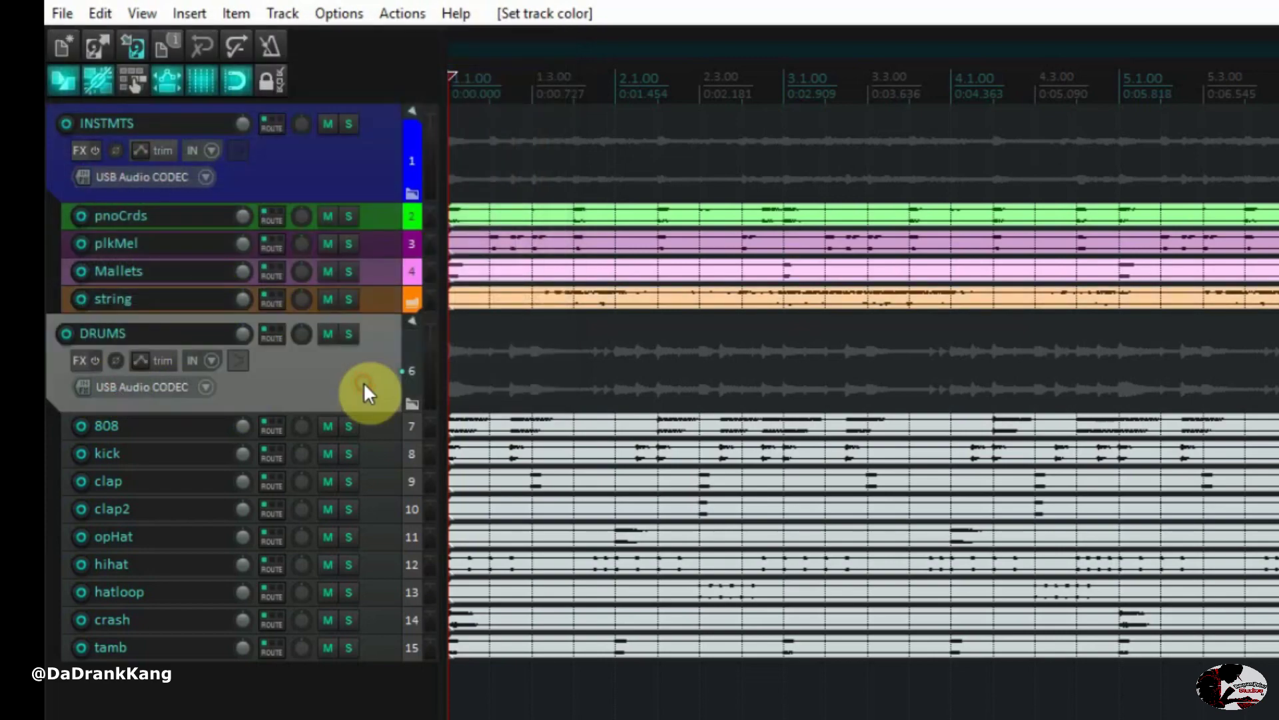
{"action": "key", "text": "alt+c"}
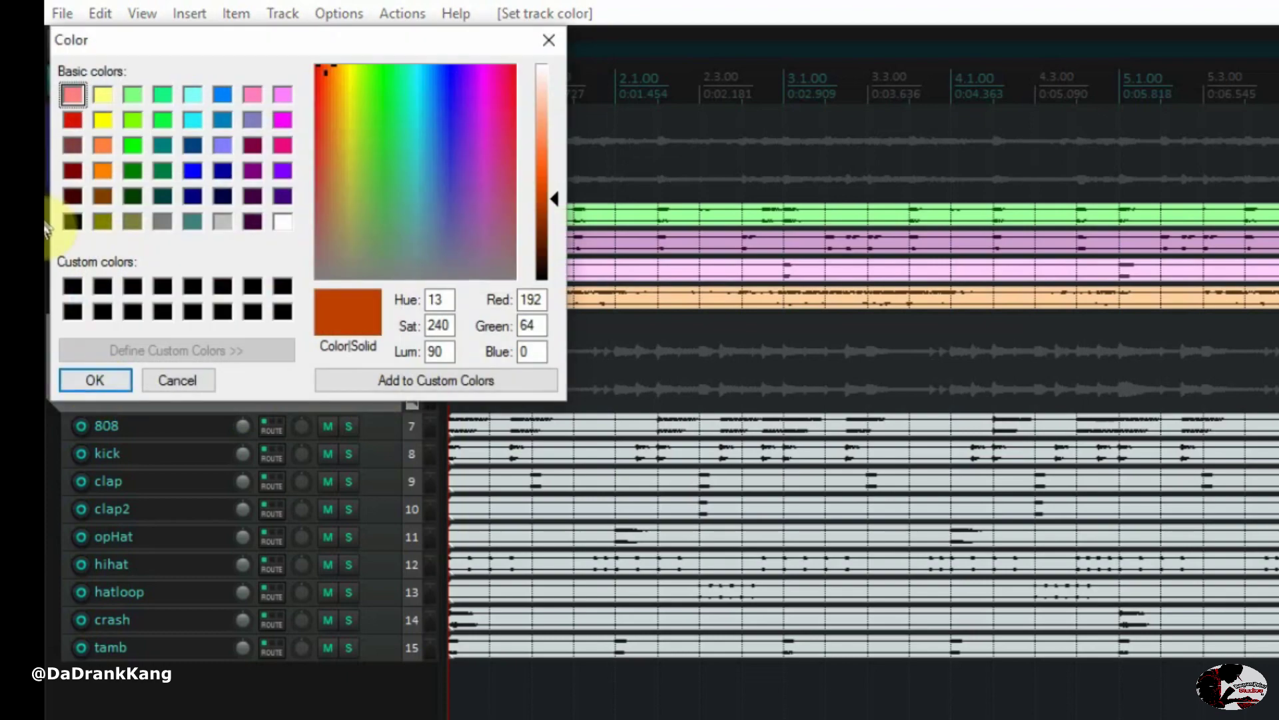
{"action": "left_click", "coordinate": [73, 120]}
{"action": "left_click", "coordinate": [93, 380]}
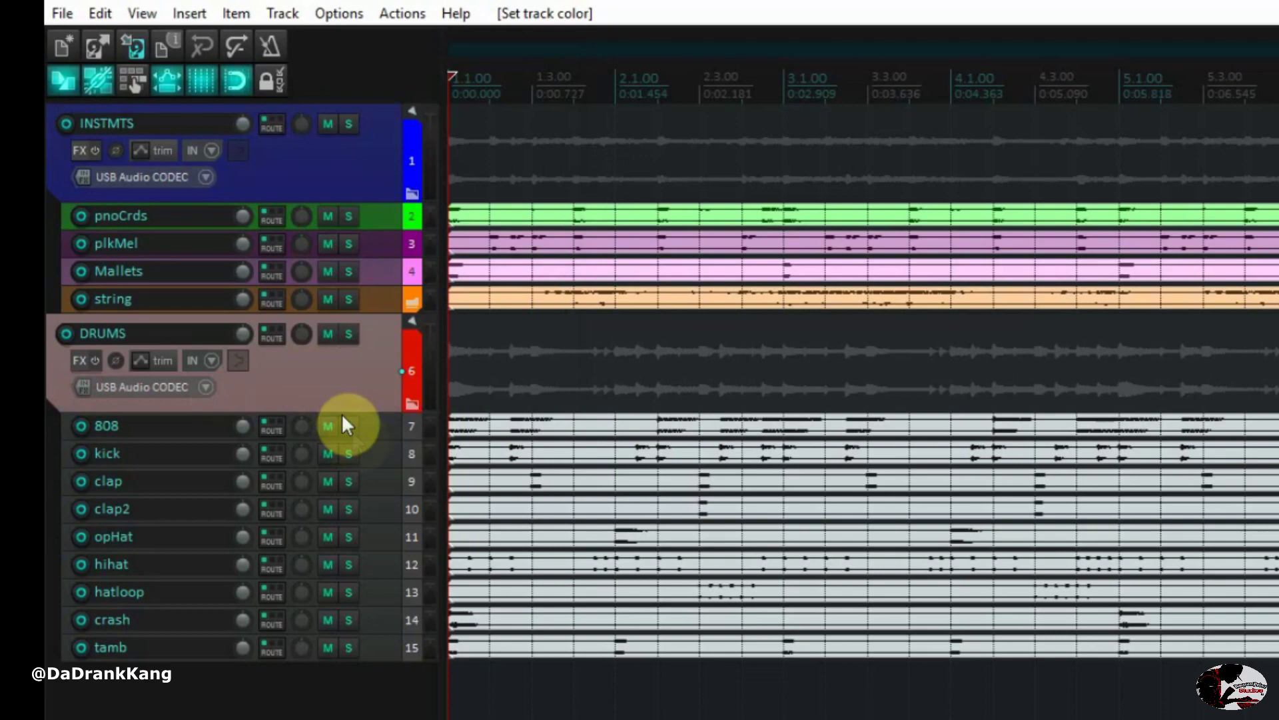
Color the 808 track light red (red 255, green 128, blue 128).
{"action": "left_click", "coordinate": [392, 431]}
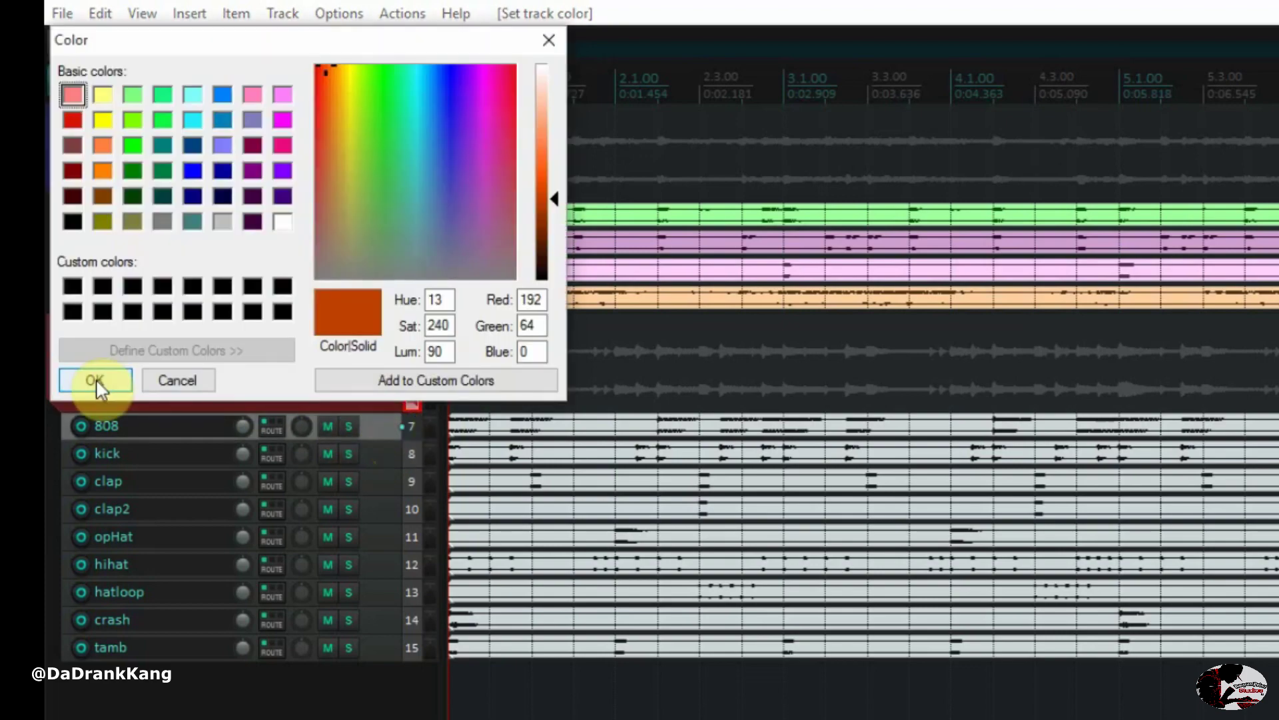
{"action": "left_click", "coordinate": [75, 96]}
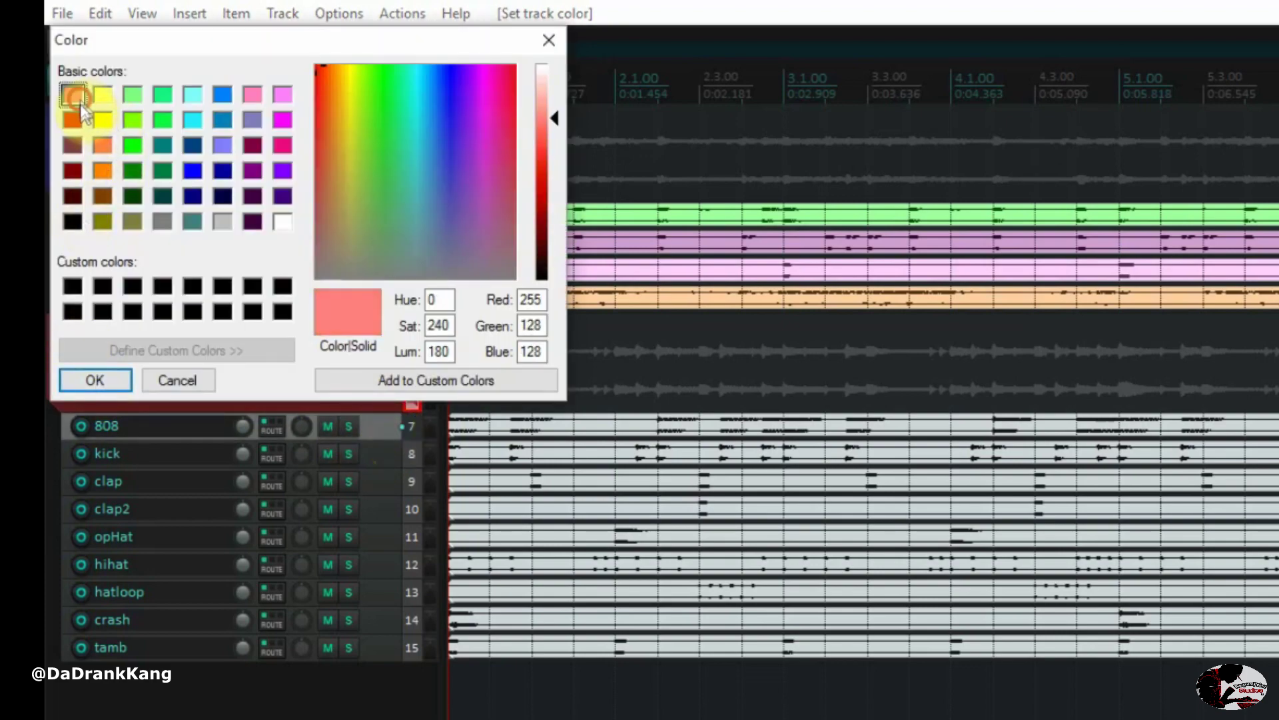
{"action": "left_click", "coordinate": [94, 379]}
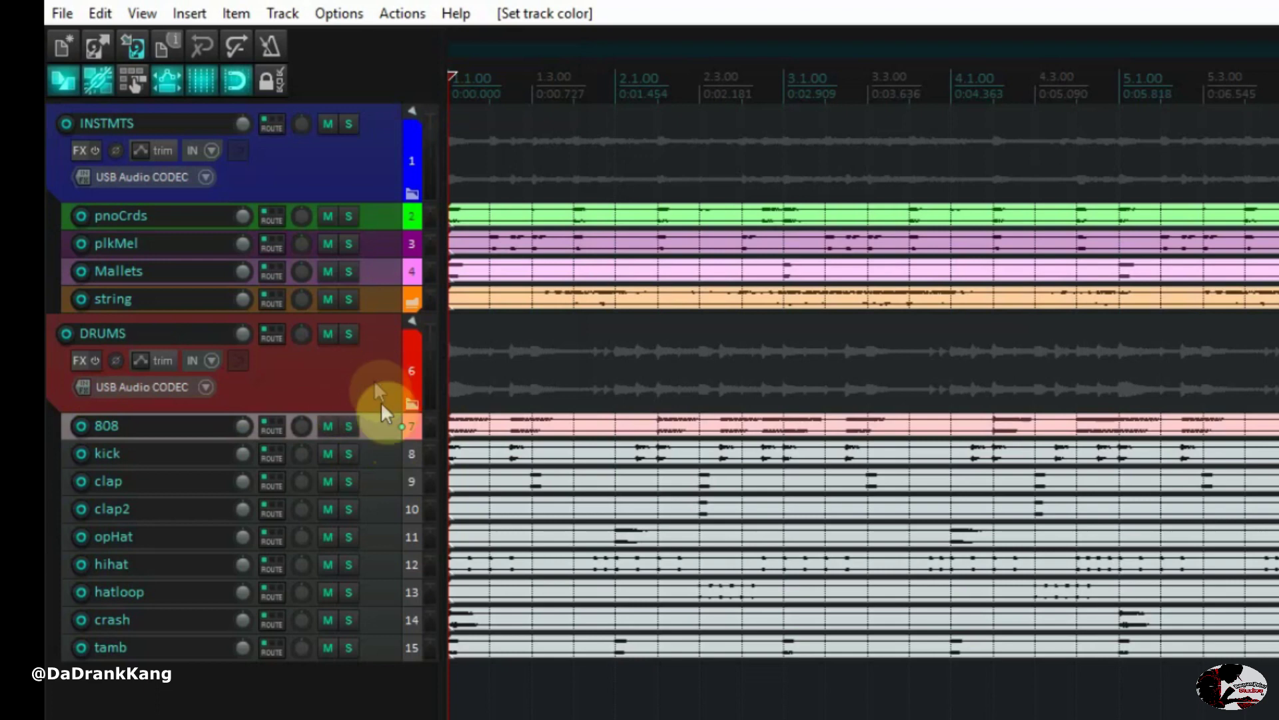
Color the kick track dark green using the basic color swatches.
{"action": "left_click", "coordinate": [398, 460]}
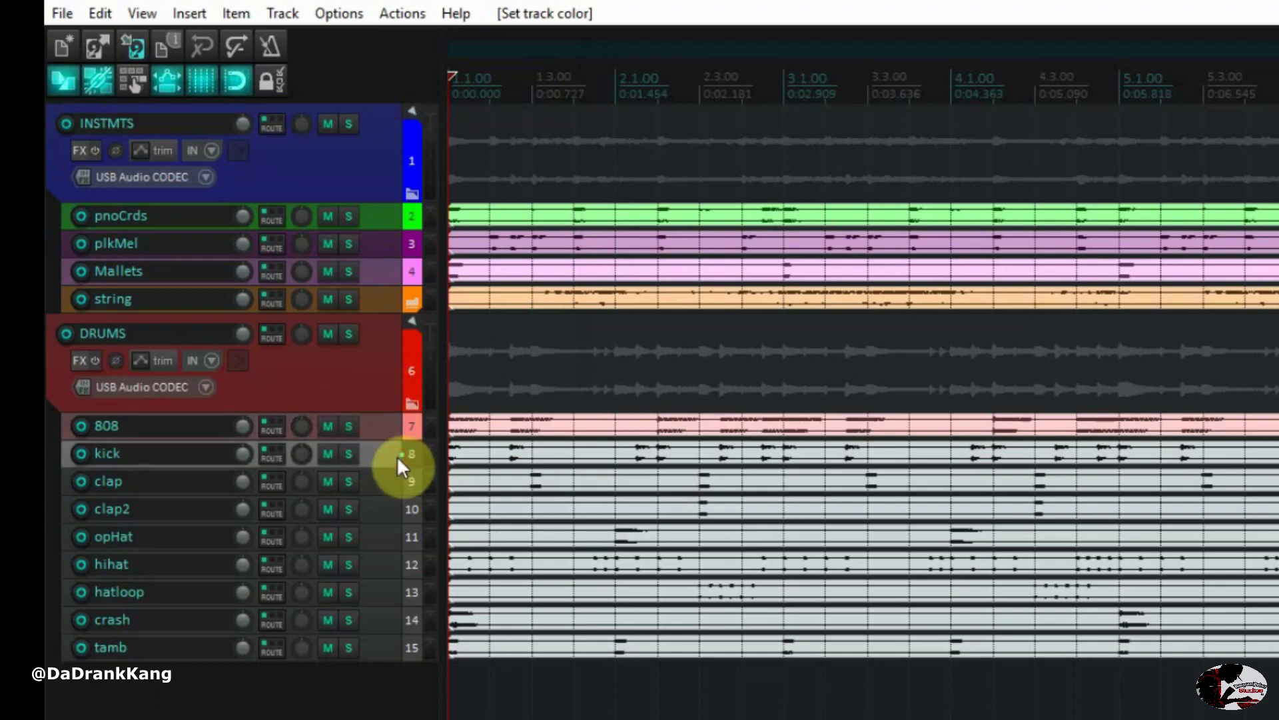
{"action": "key", "text": "shift+c"}
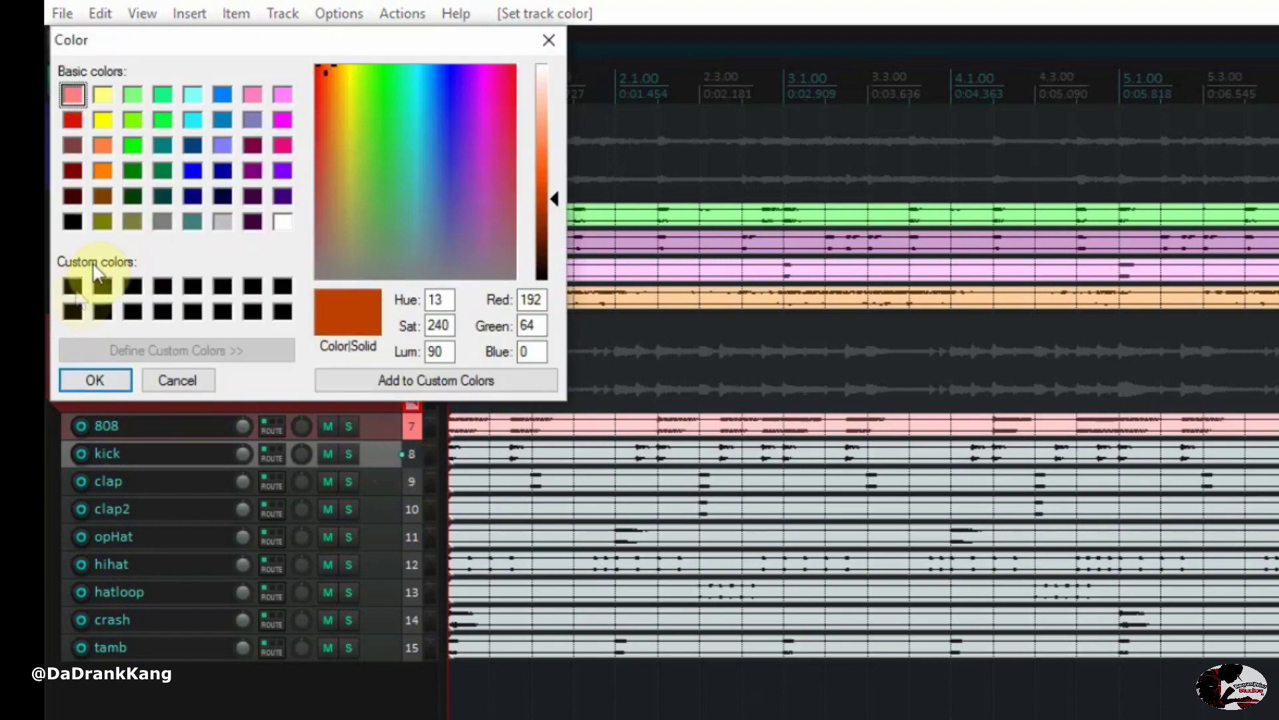
{"action": "left_click", "coordinate": [133, 173]}
{"action": "left_click", "coordinate": [94, 379]}
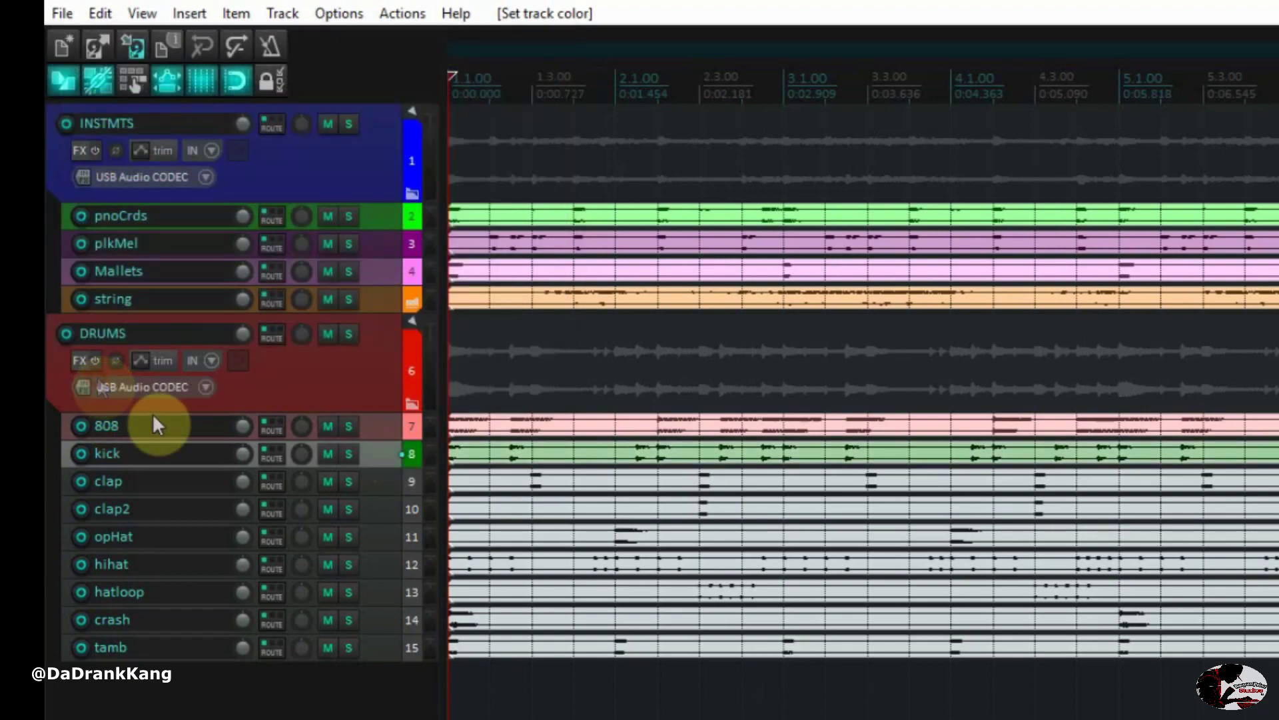
Select the clap and clap2 tracks together and color both lime green.
{"action": "left_click", "coordinate": [387, 488]}
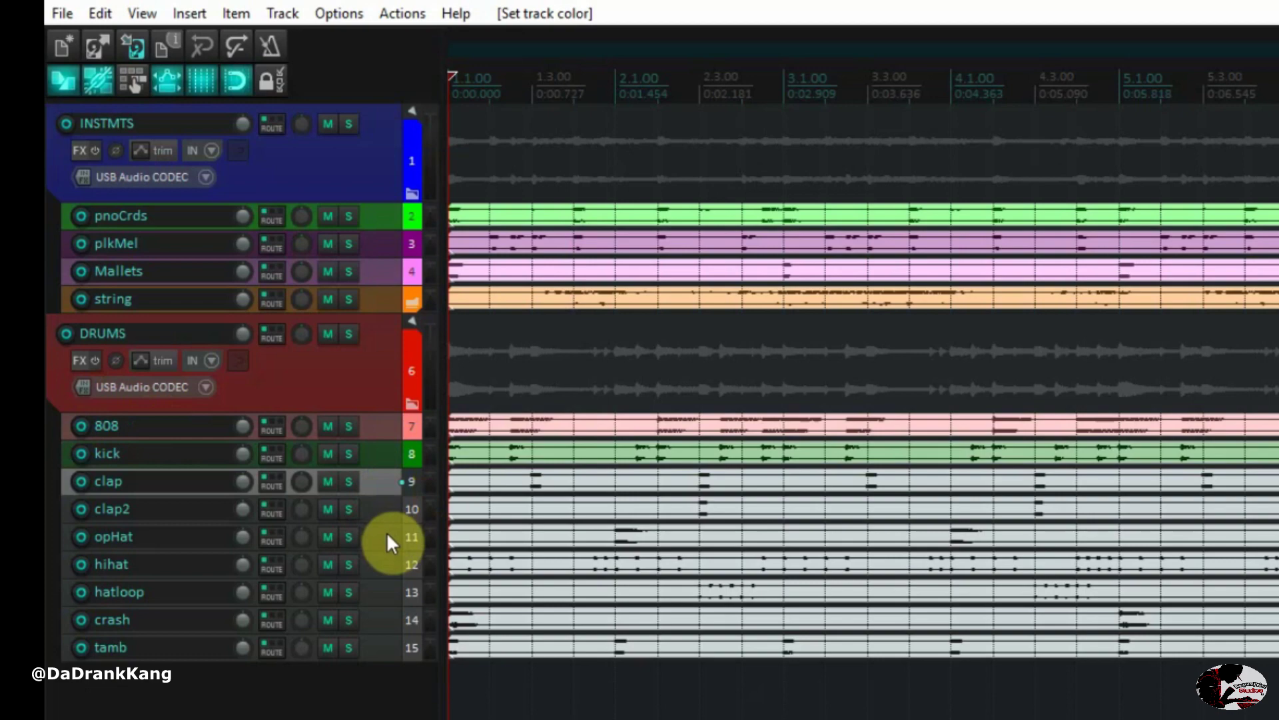
{"action": "left_click", "coordinate": [377, 513], "text": "ctrl"}
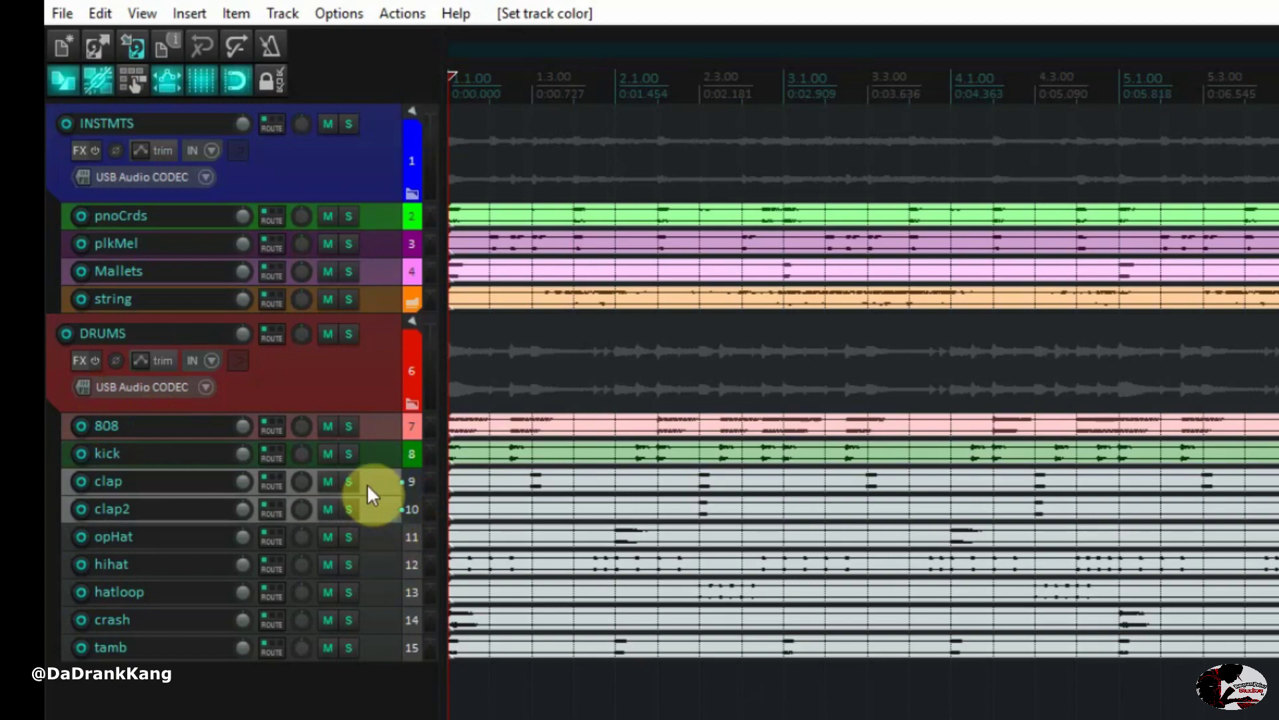
{"action": "key", "text": "c"}
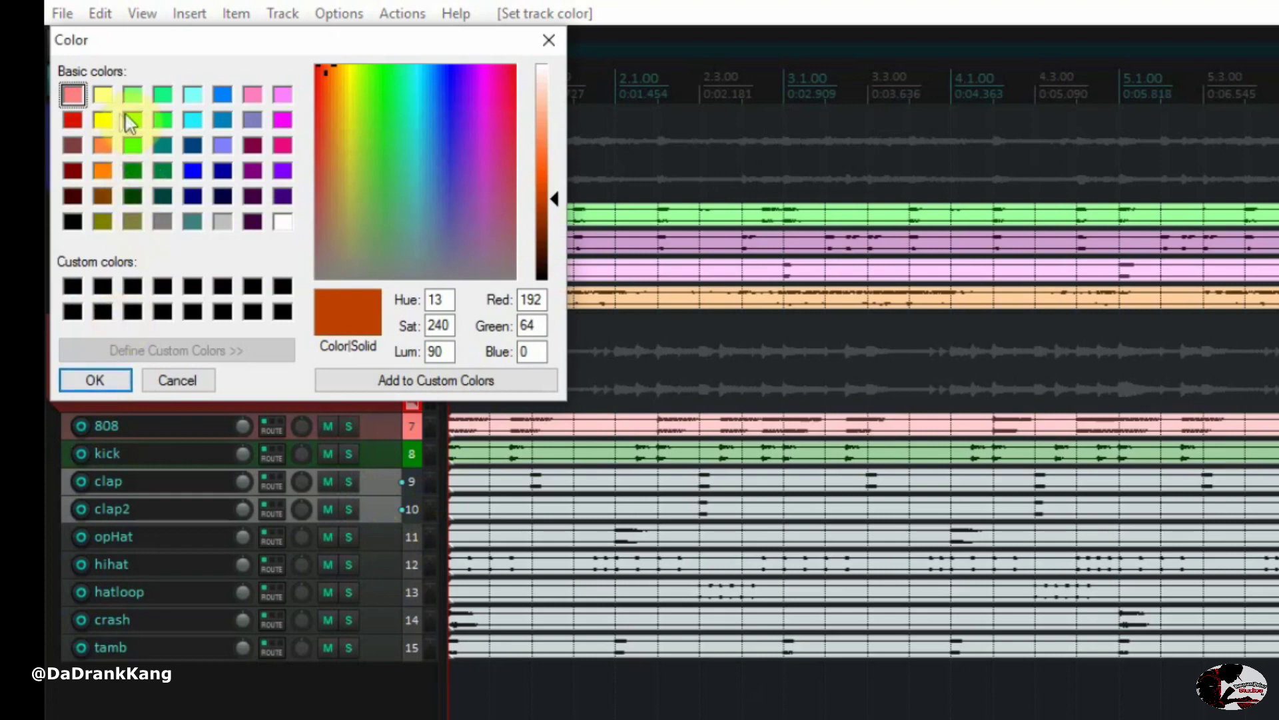
{"action": "left_click", "coordinate": [131, 120]}
{"action": "left_click", "coordinate": [94, 379]}
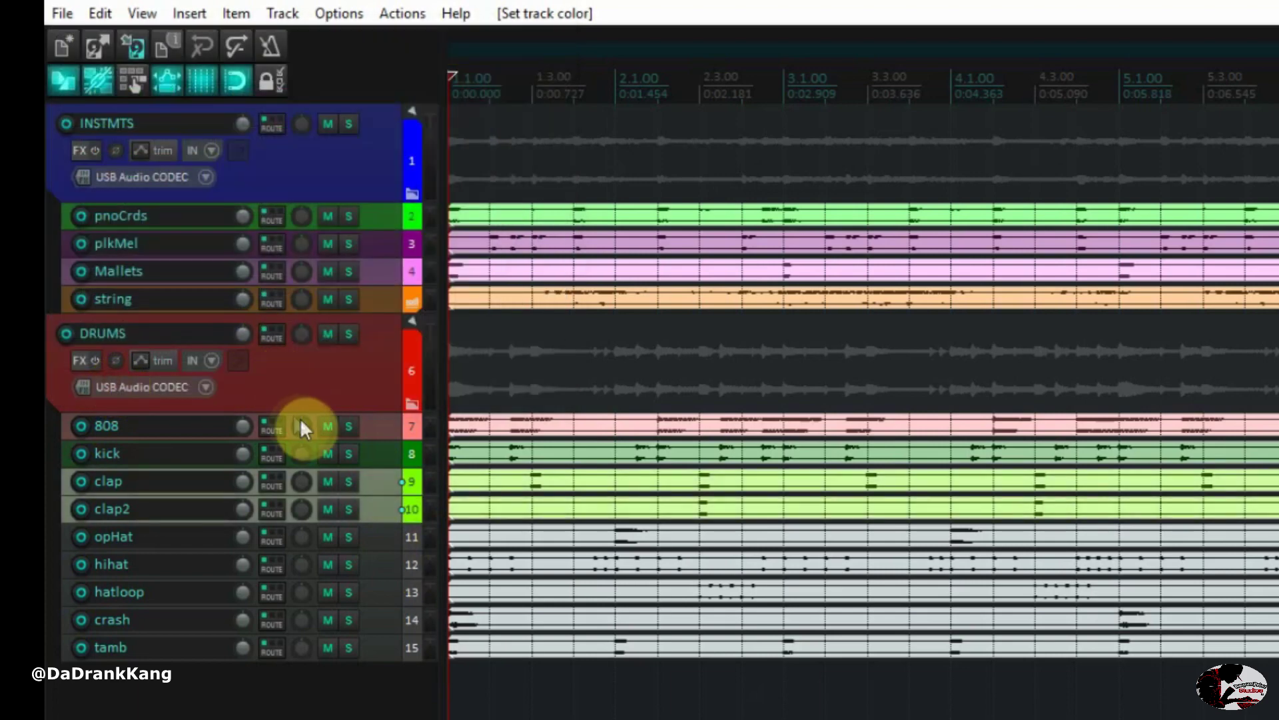
Select the opHat, hihat and hatloop tracks together and color all three bright yellow.
{"action": "left_click", "coordinate": [378, 530]}
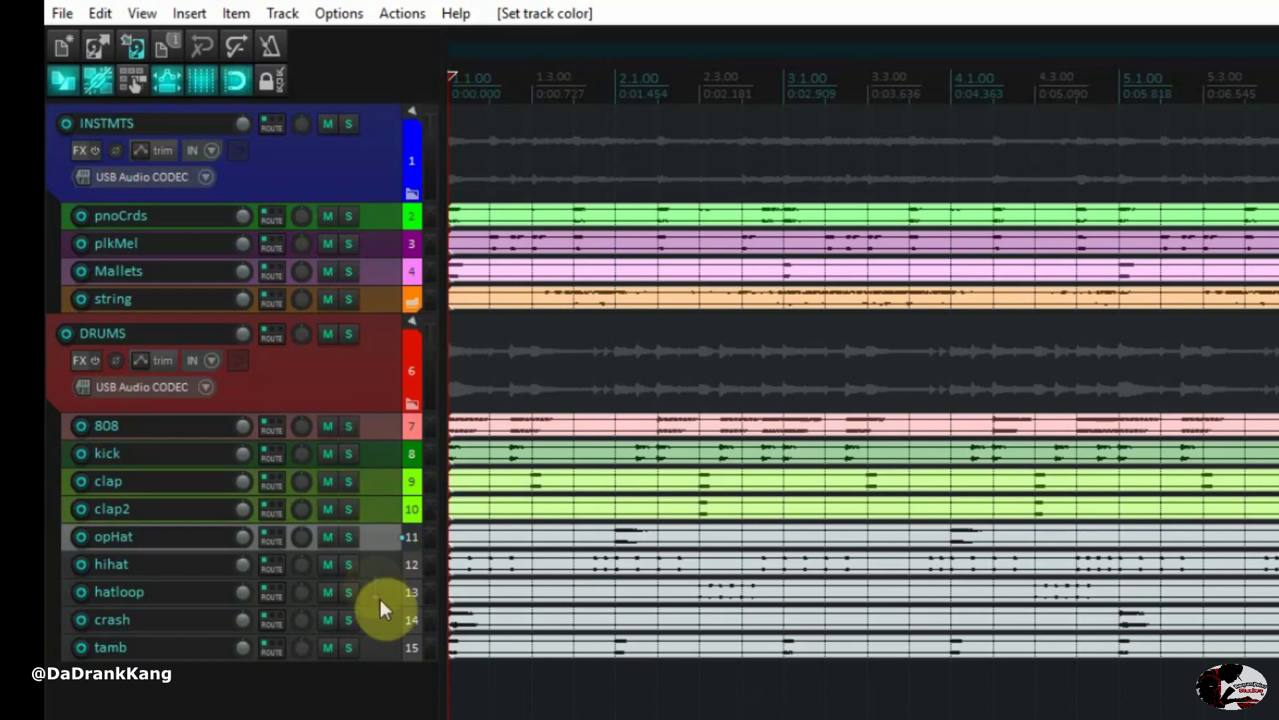
{"action": "left_click", "coordinate": [381, 613], "text": "shift"}
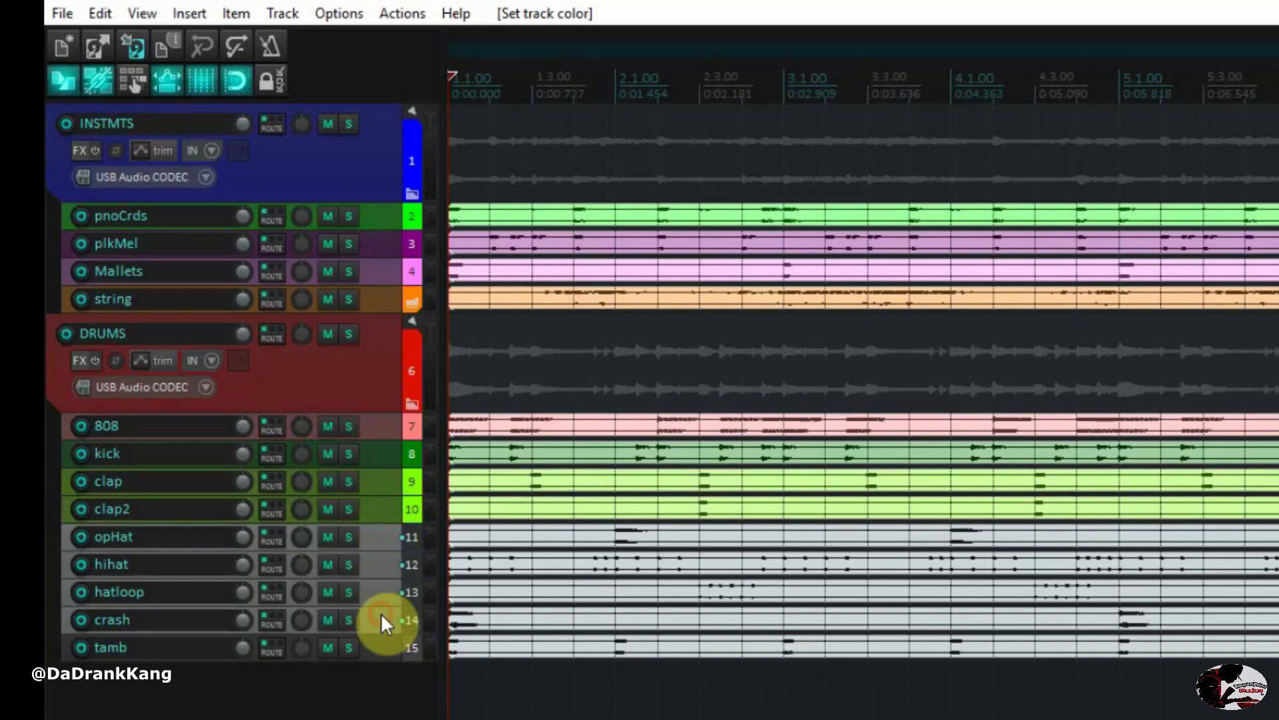
{"action": "left_click", "coordinate": [368, 539]}
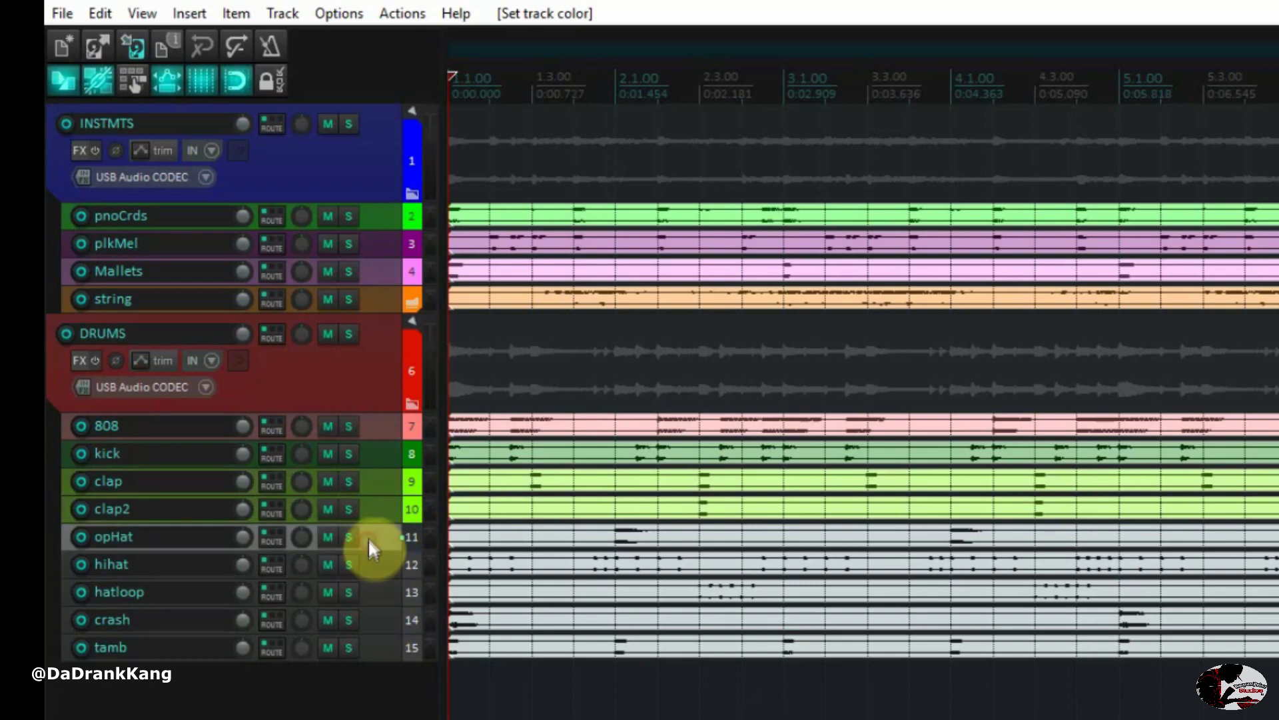
{"action": "left_click", "coordinate": [381, 591], "text": "shift"}
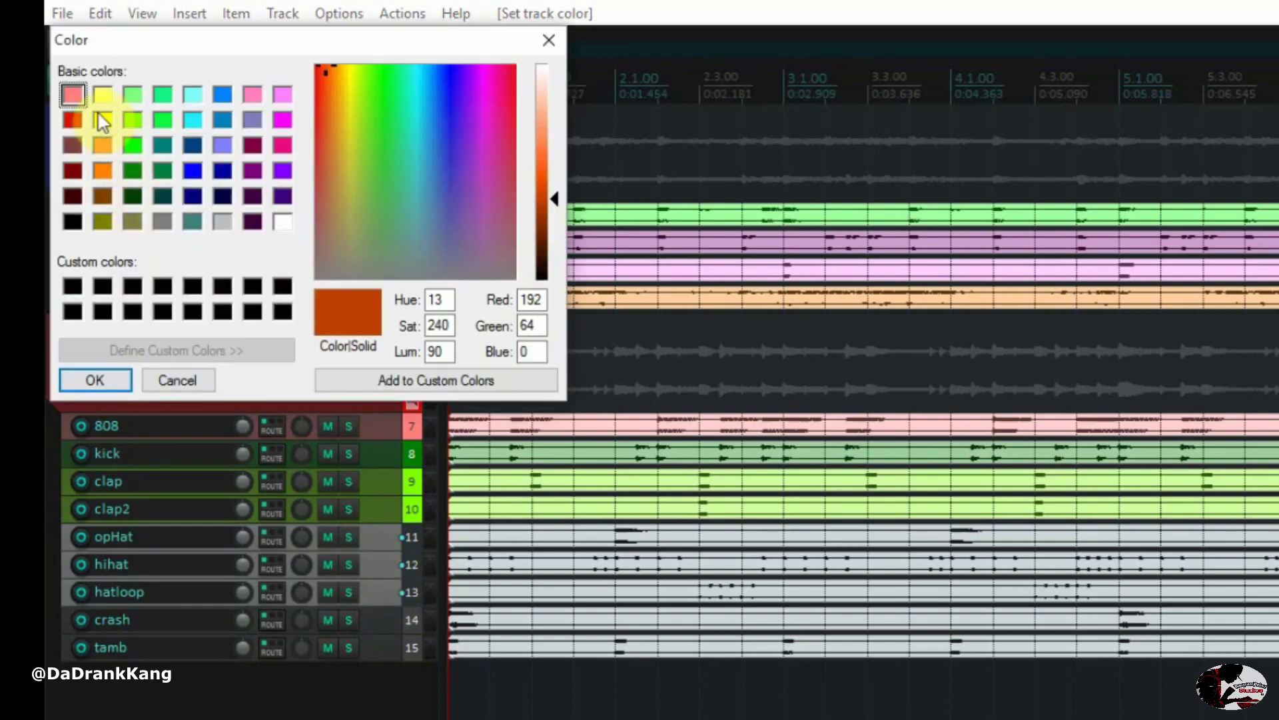
{"action": "left_click", "coordinate": [103, 119]}
{"action": "left_click", "coordinate": [94, 379]}
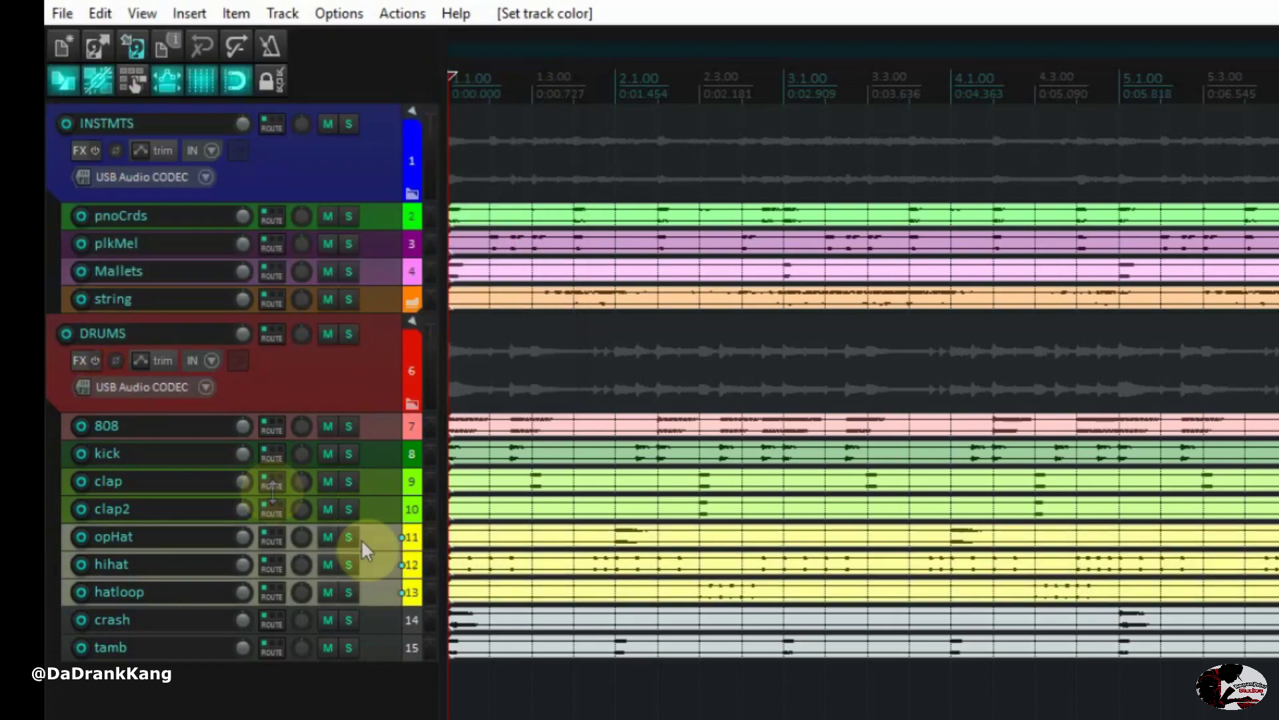
Select the crash and tamb tracks together and color both violet (red 128, green 0, blue 255).
{"action": "left_click", "coordinate": [368, 618]}
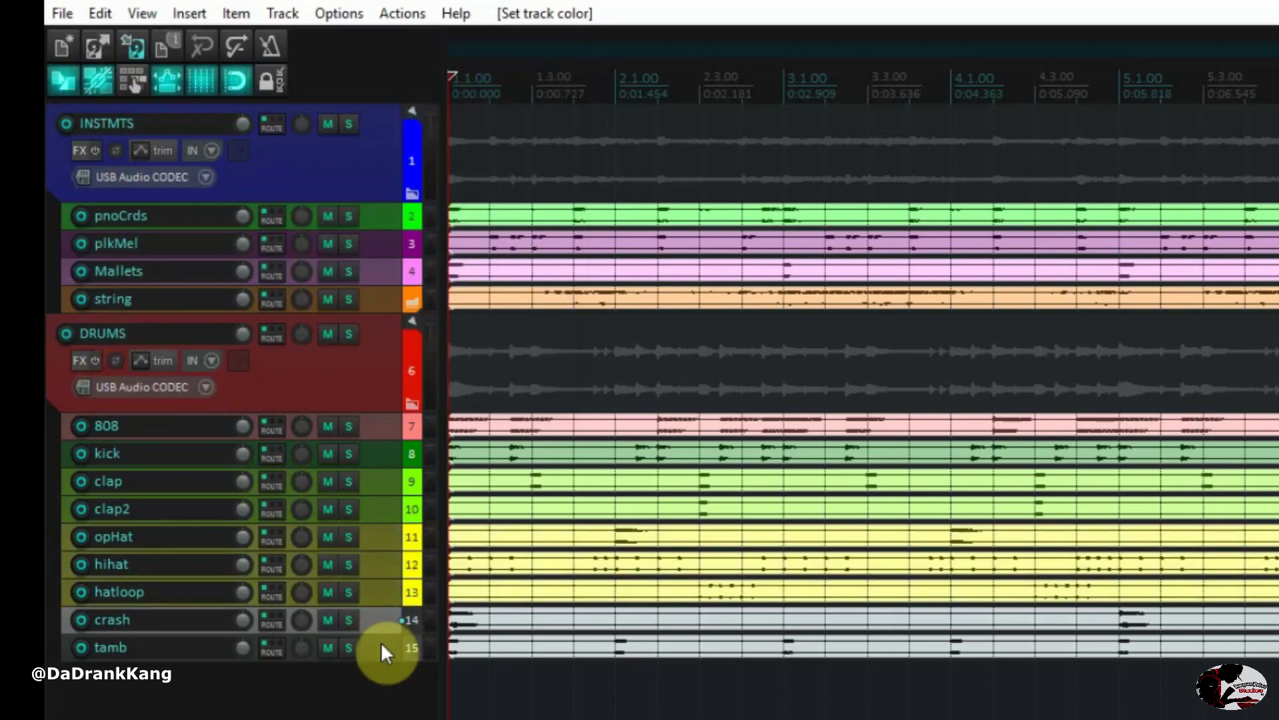
{"action": "left_click", "coordinate": [381, 644], "text": "shift"}
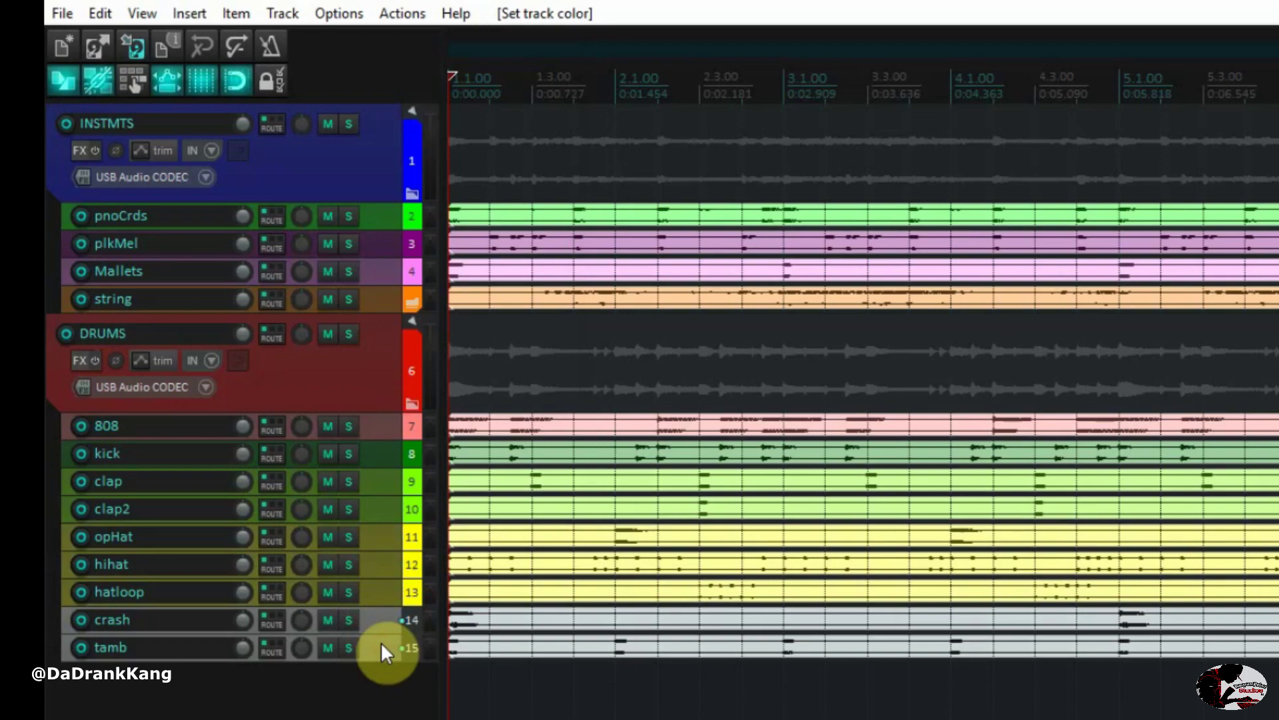
{"action": "key", "text": "shift+c"}
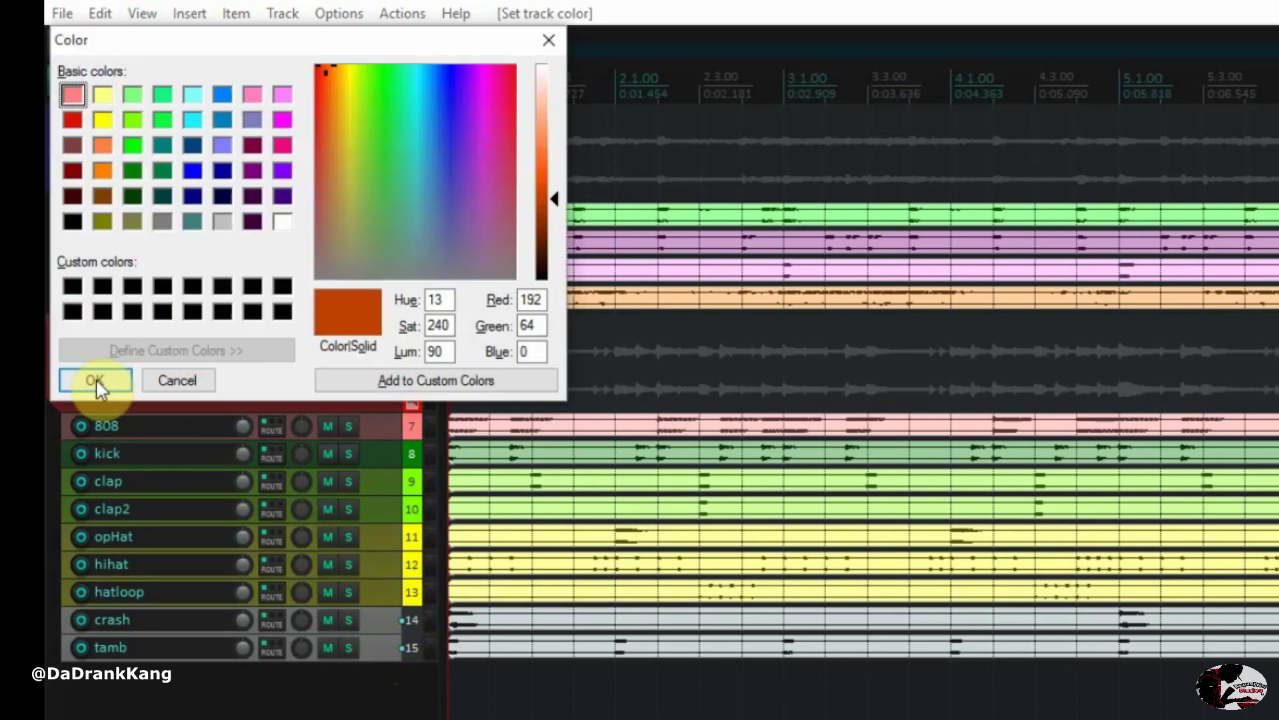
{"action": "left_click", "coordinate": [279, 170]}
{"action": "left_click", "coordinate": [105, 383]}
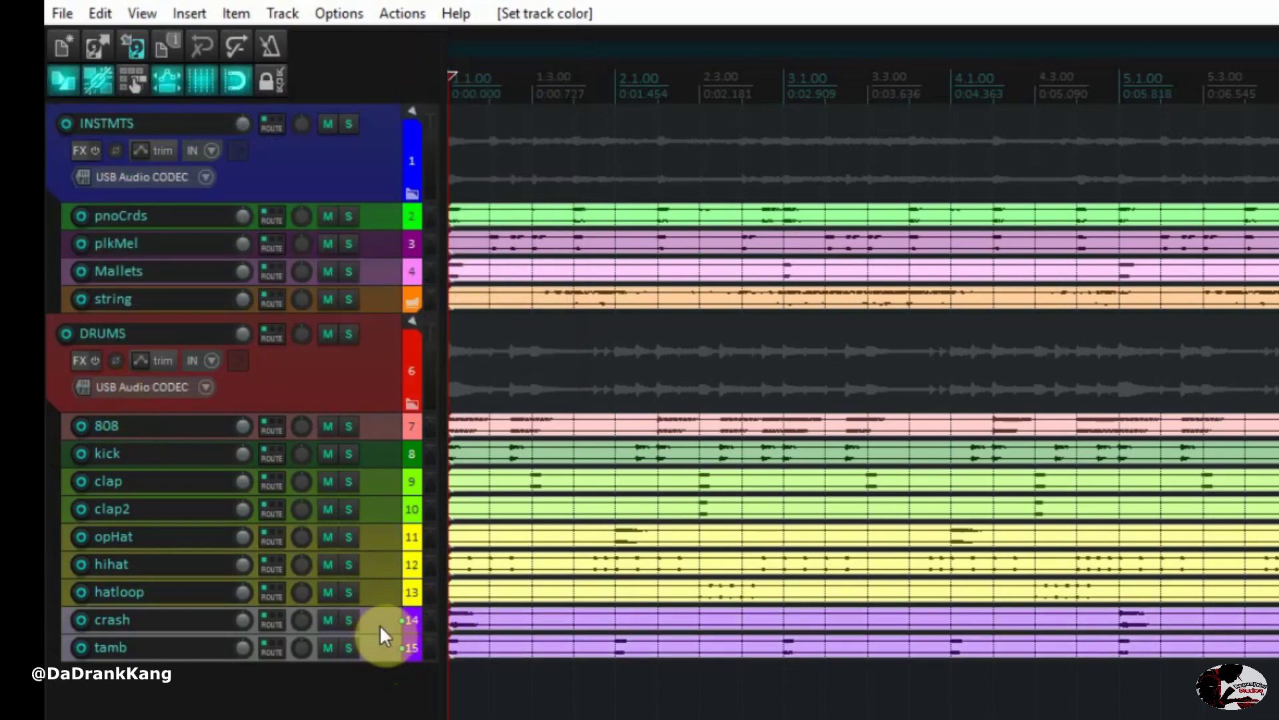
Change the color of the crash and tamb tracks to the dark purple basic color.
{"action": "key", "text": "shift+c"}
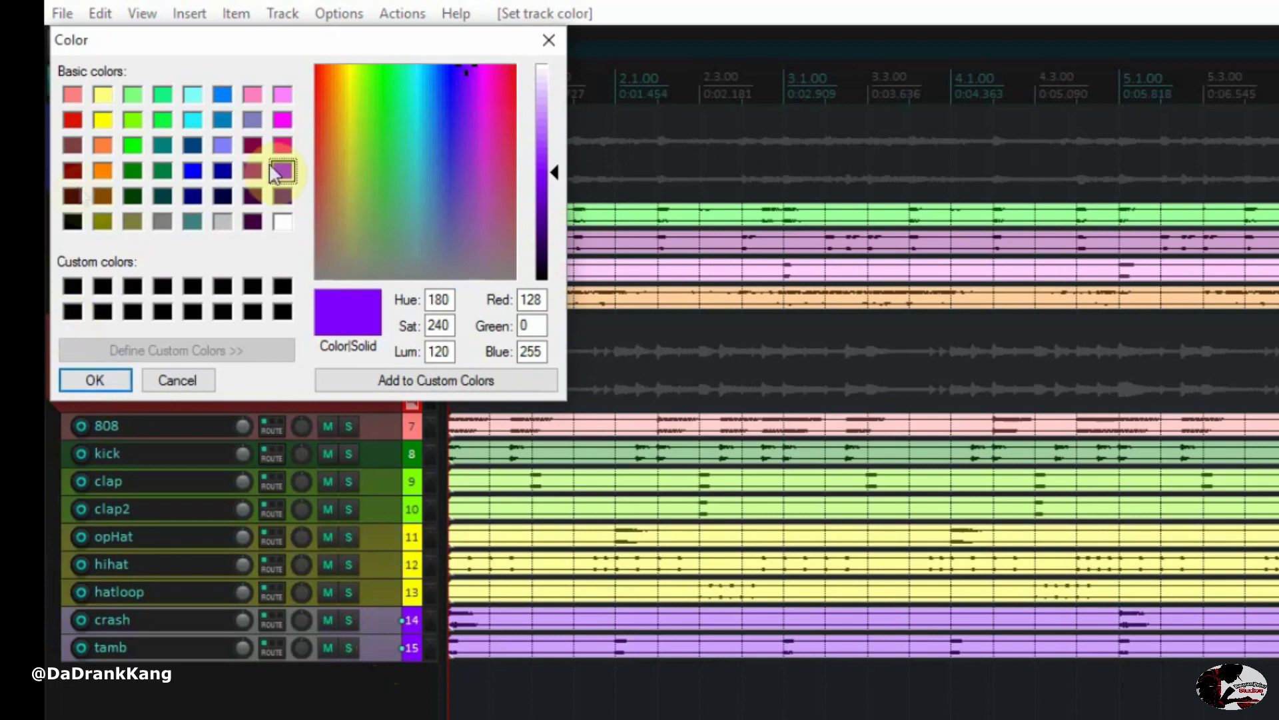
{"action": "left_click", "coordinate": [283, 197]}
{"action": "left_click", "coordinate": [94, 380]}
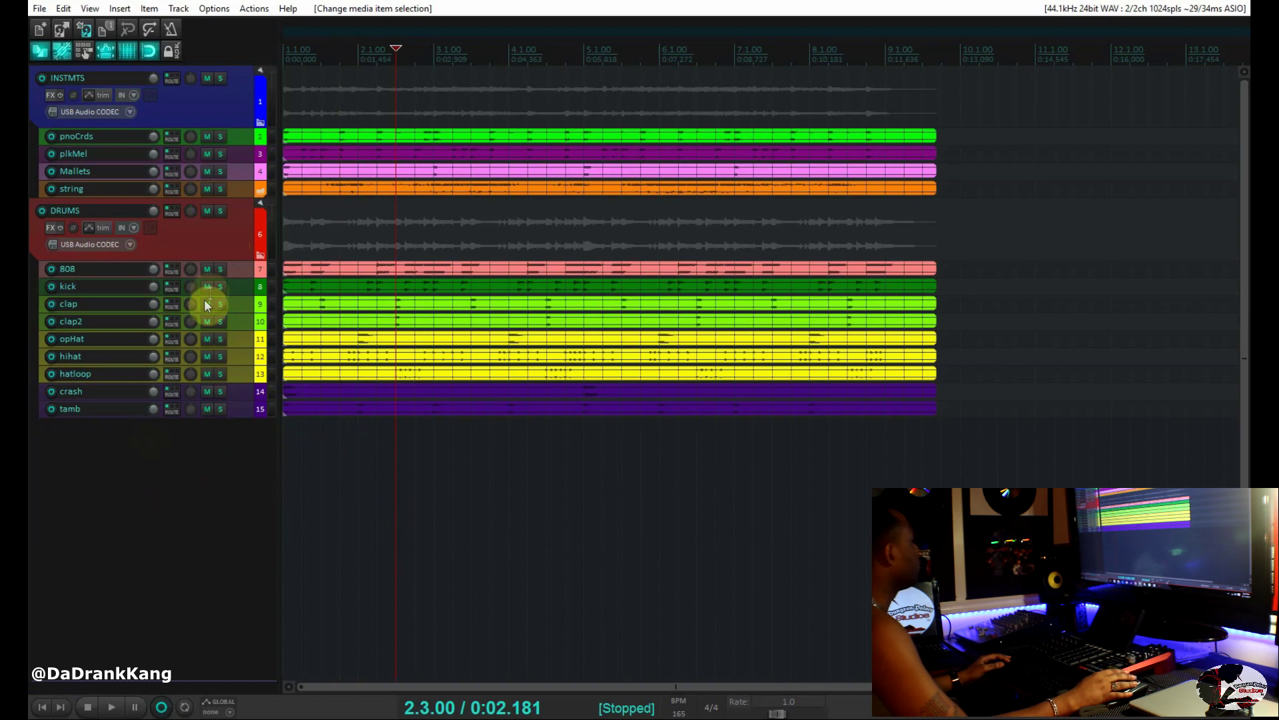
{"action": "left_click", "coordinate": [210, 109]}
{"action": "left_click", "coordinate": [230, 236]}
{"action": "left_click", "coordinate": [210, 103]}
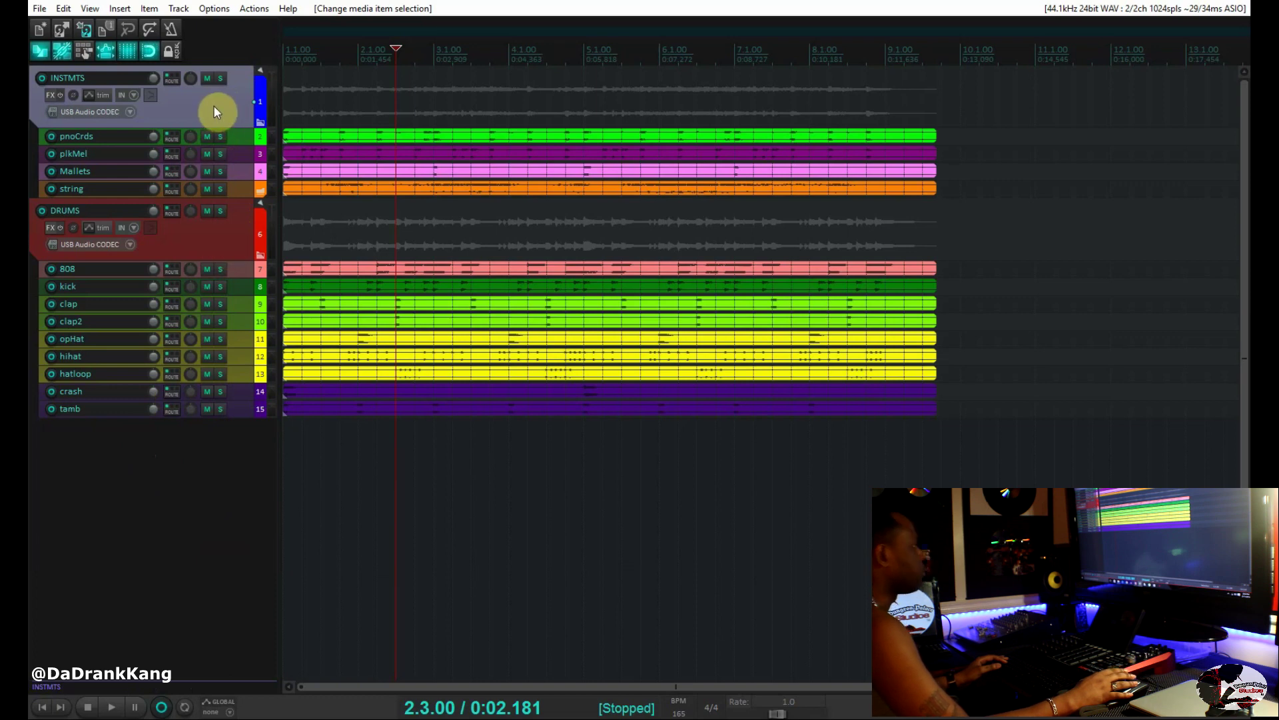
{"action": "left_click", "coordinate": [219, 227]}
Add two new empty tracks and move both below tamb, outside the DRUMS folder.
{"action": "left_click", "coordinate": [132, 467]}
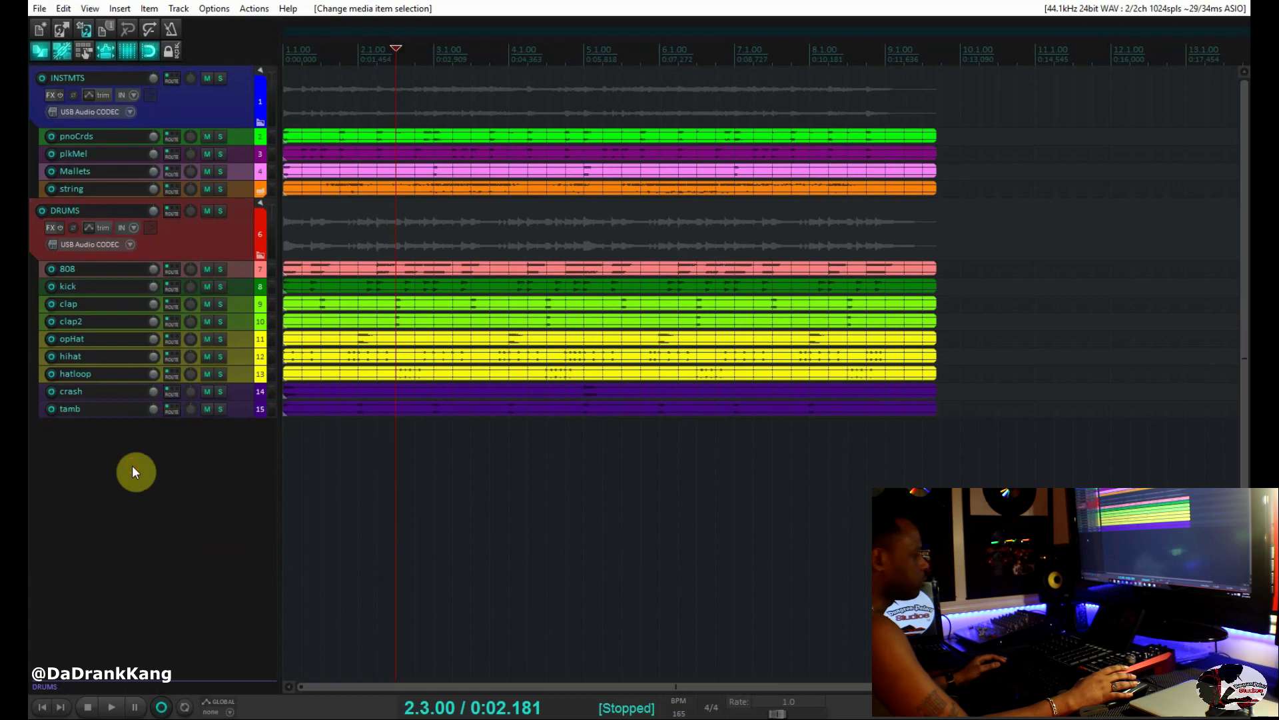
{"action": "key", "text": "ctrl+t"}
{"action": "key", "text": "ctrl+t"}
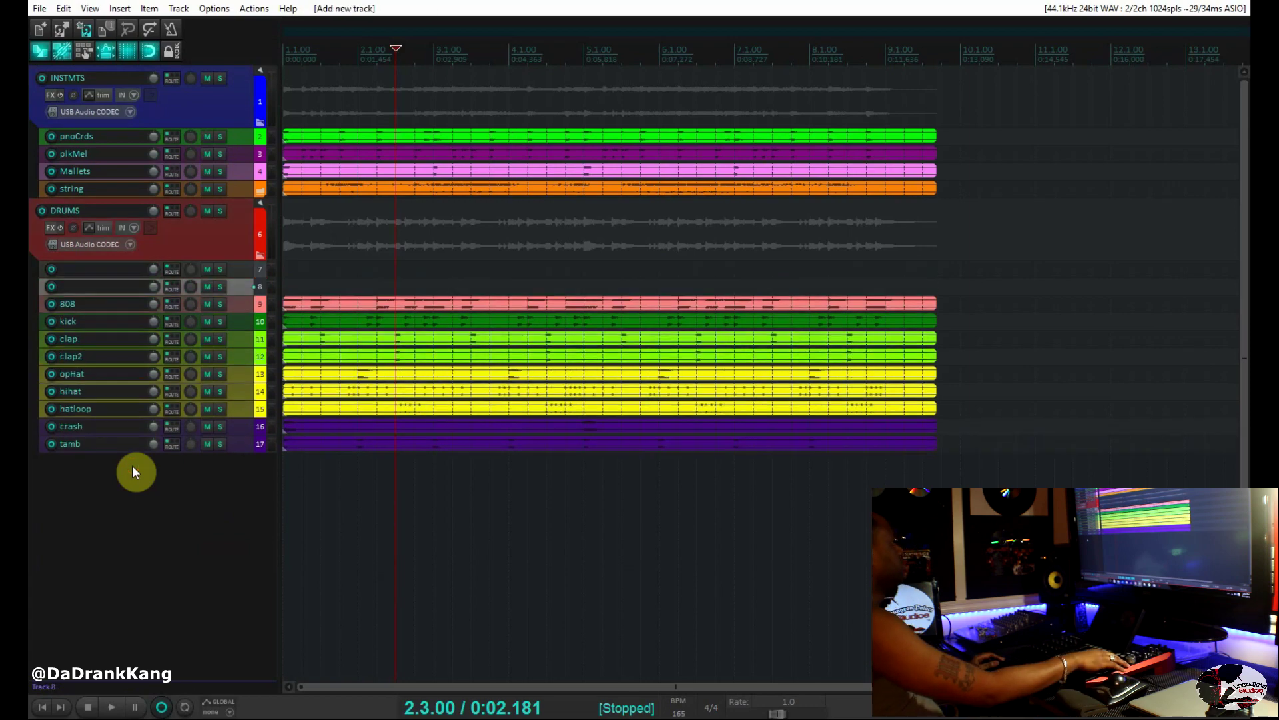
{"action": "left_click_drag", "start_coordinate": [234, 289], "coordinate": [214, 511]}
{"action": "left_click_drag", "start_coordinate": [235, 271], "coordinate": [192, 533]}
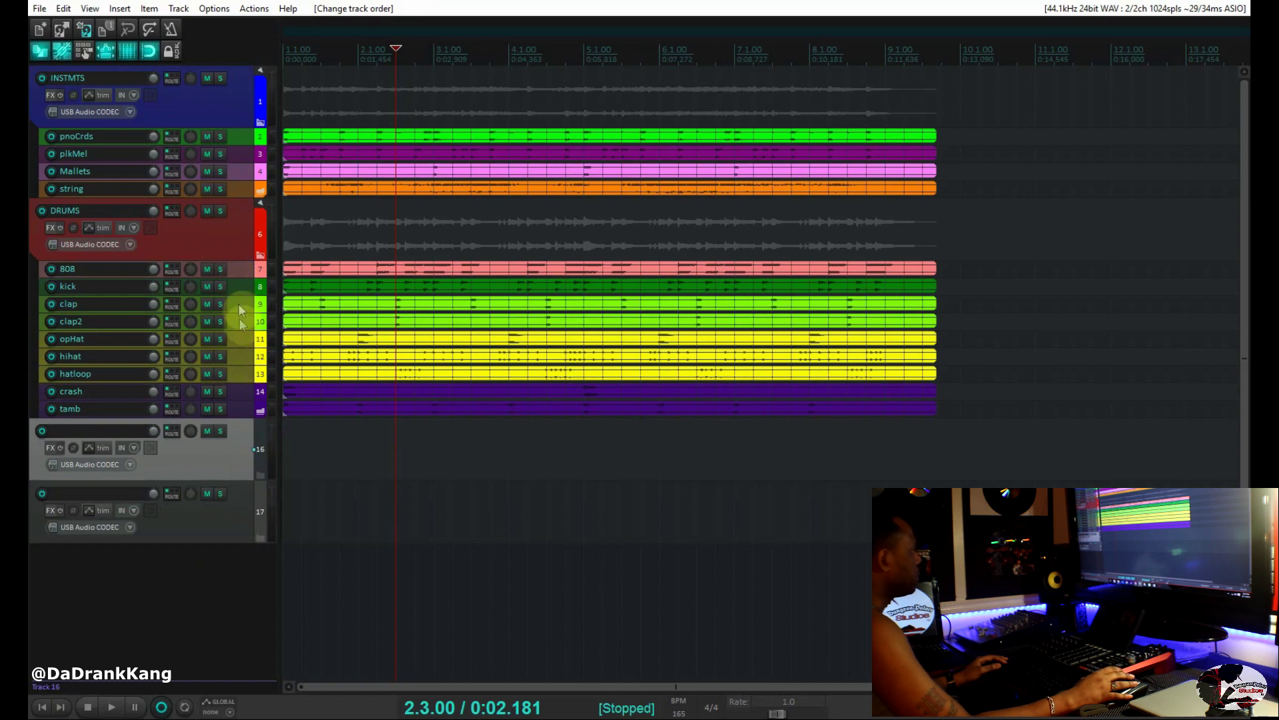
Create a send from the DRUMS folder track to the new empty track 16, keeping the default send settings.
{"action": "left_click", "coordinate": [231, 248]}
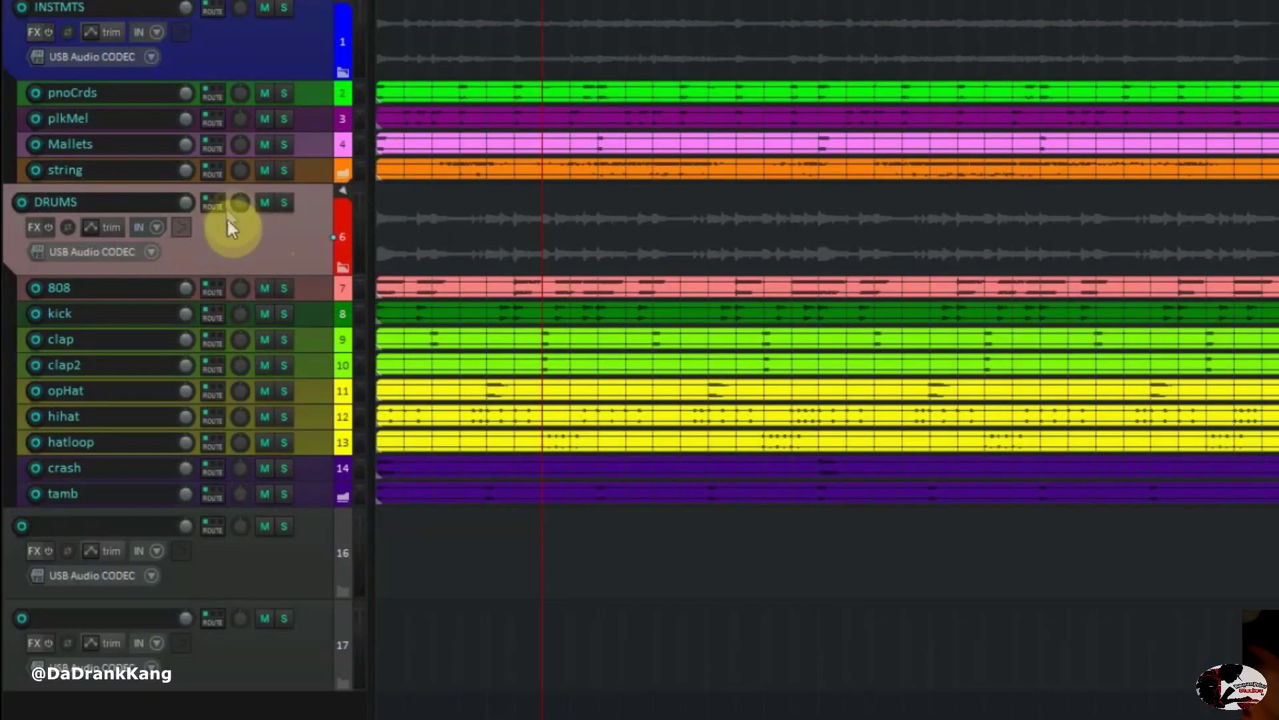
{"action": "left_click_drag", "start_coordinate": [215, 201], "coordinate": [220, 551]}
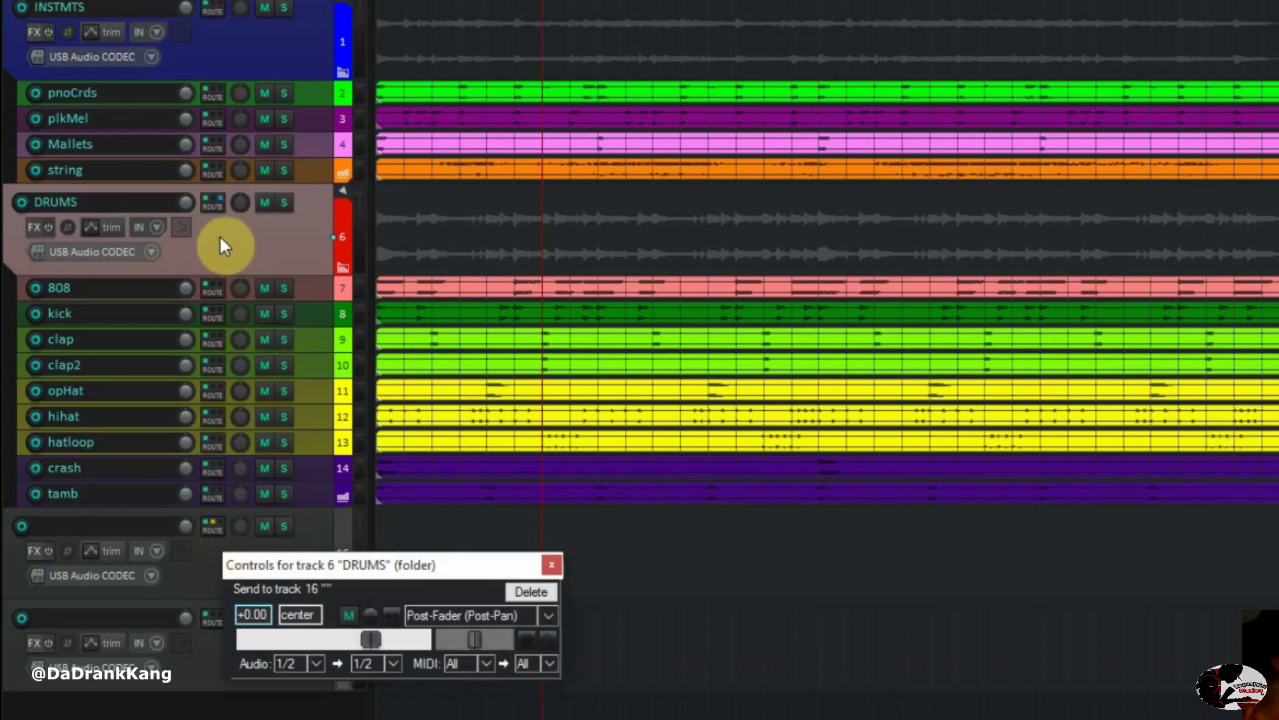
{"action": "left_click", "coordinate": [202, 566]}
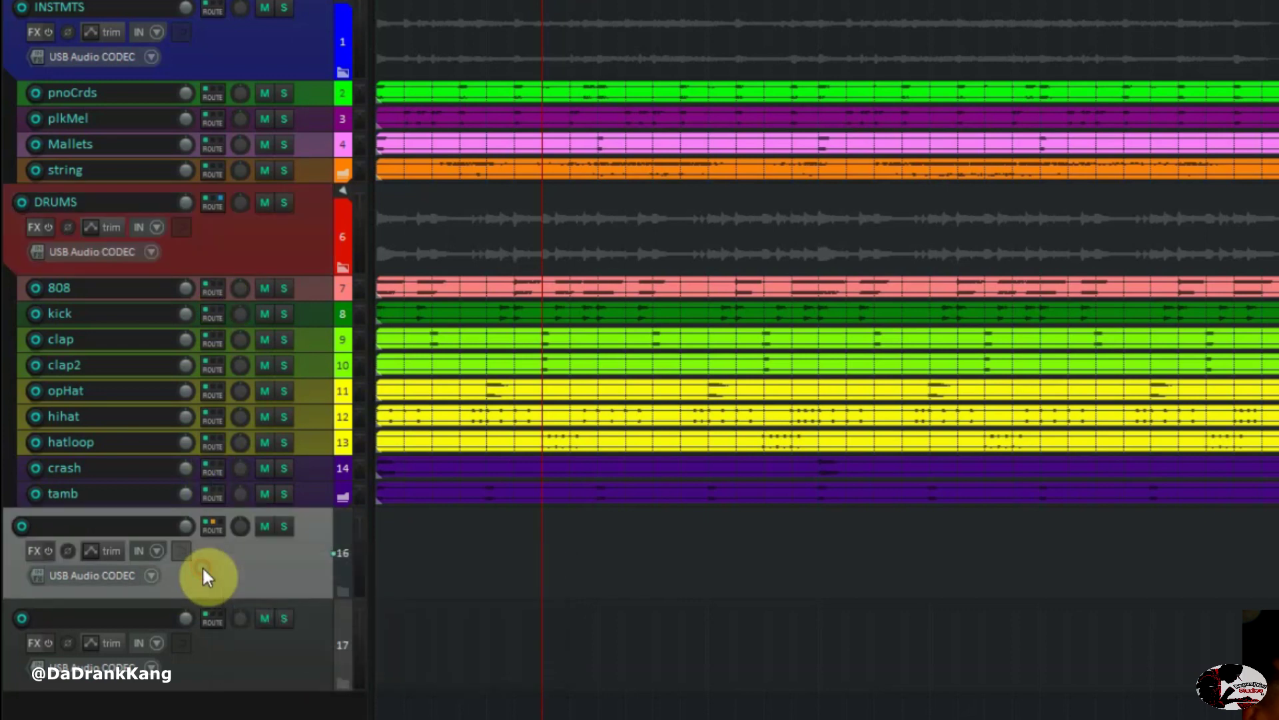
{"action": "left_click", "coordinate": [217, 235]}
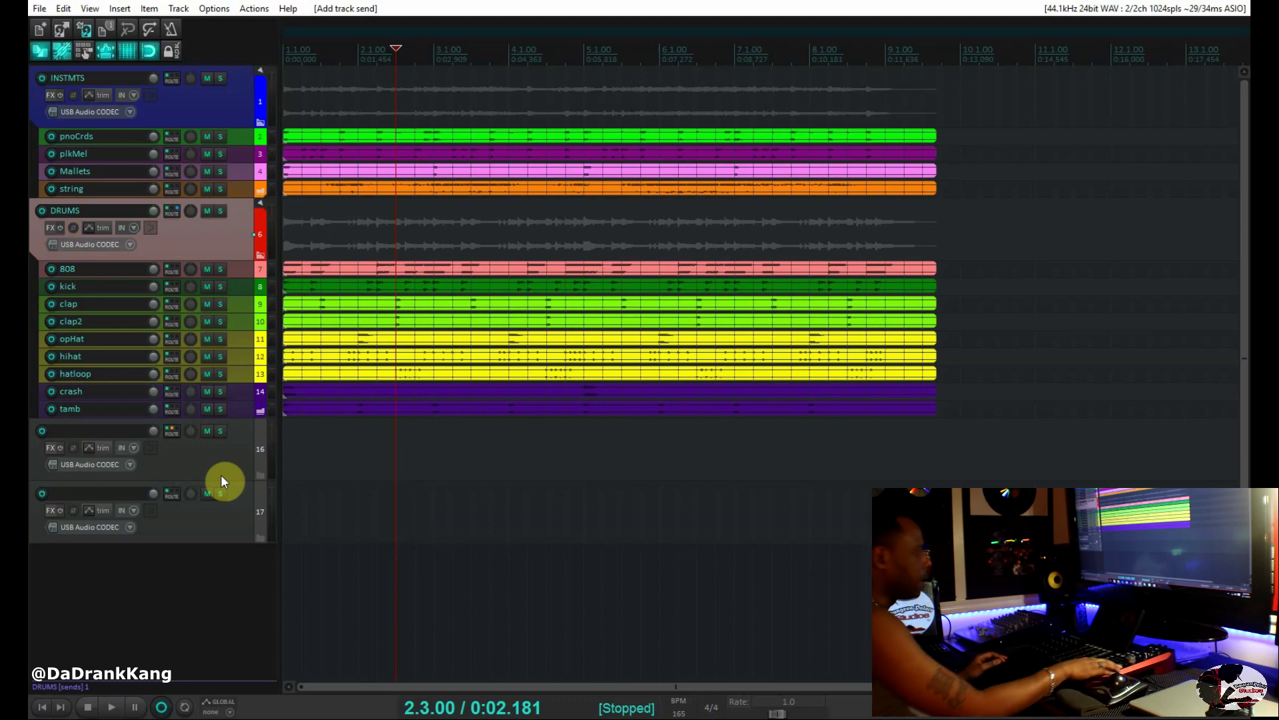
Show the mixer and examine the master track and the unnamed track 16.
{"action": "key", "text": "ctrl+m"}
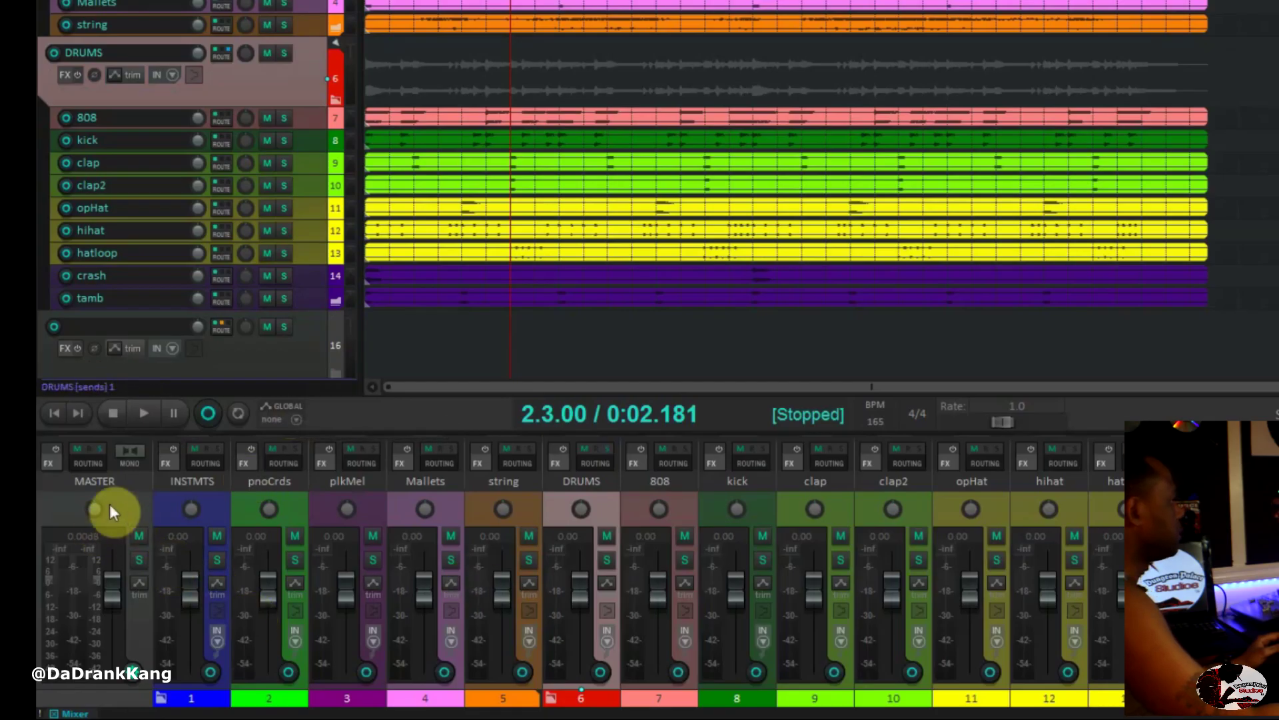
{"action": "left_click", "coordinate": [88, 553]}
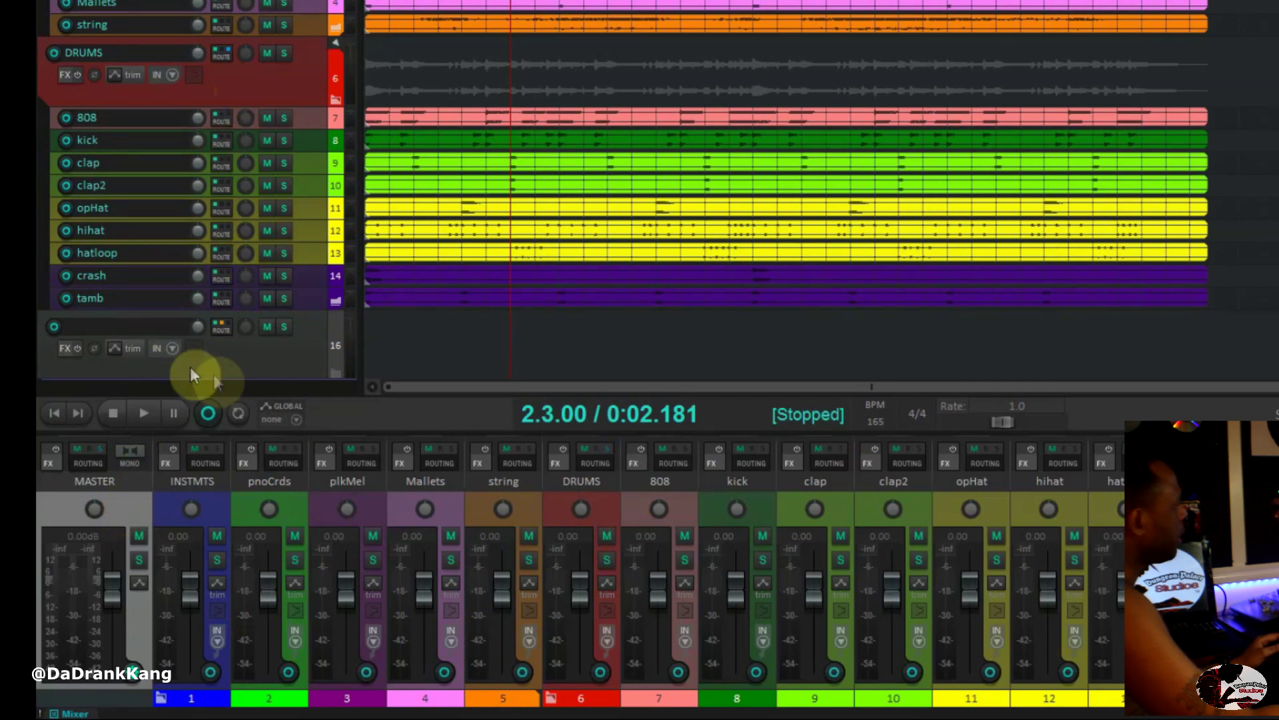
{"action": "left_click", "coordinate": [250, 360]}
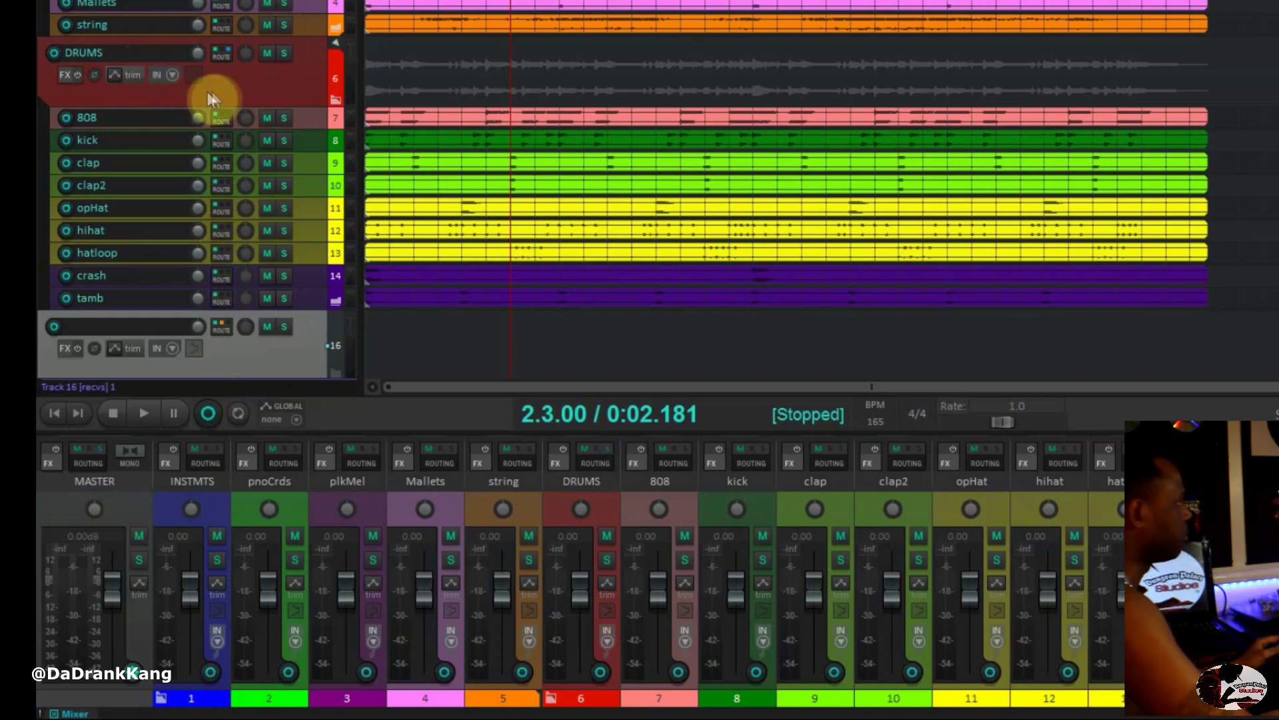
Disable the master send of the DRUMS folder track and check its routing options.
{"action": "left_click", "coordinate": [220, 56]}
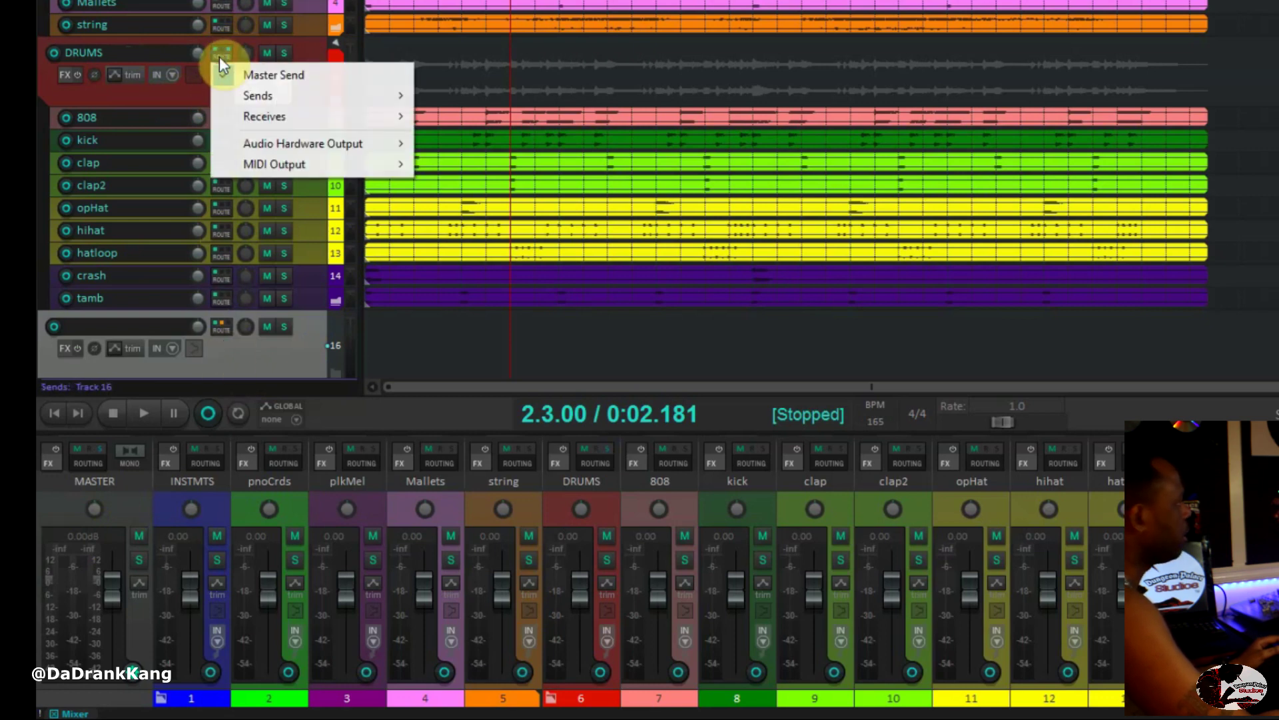
{"action": "left_click", "coordinate": [252, 79]}
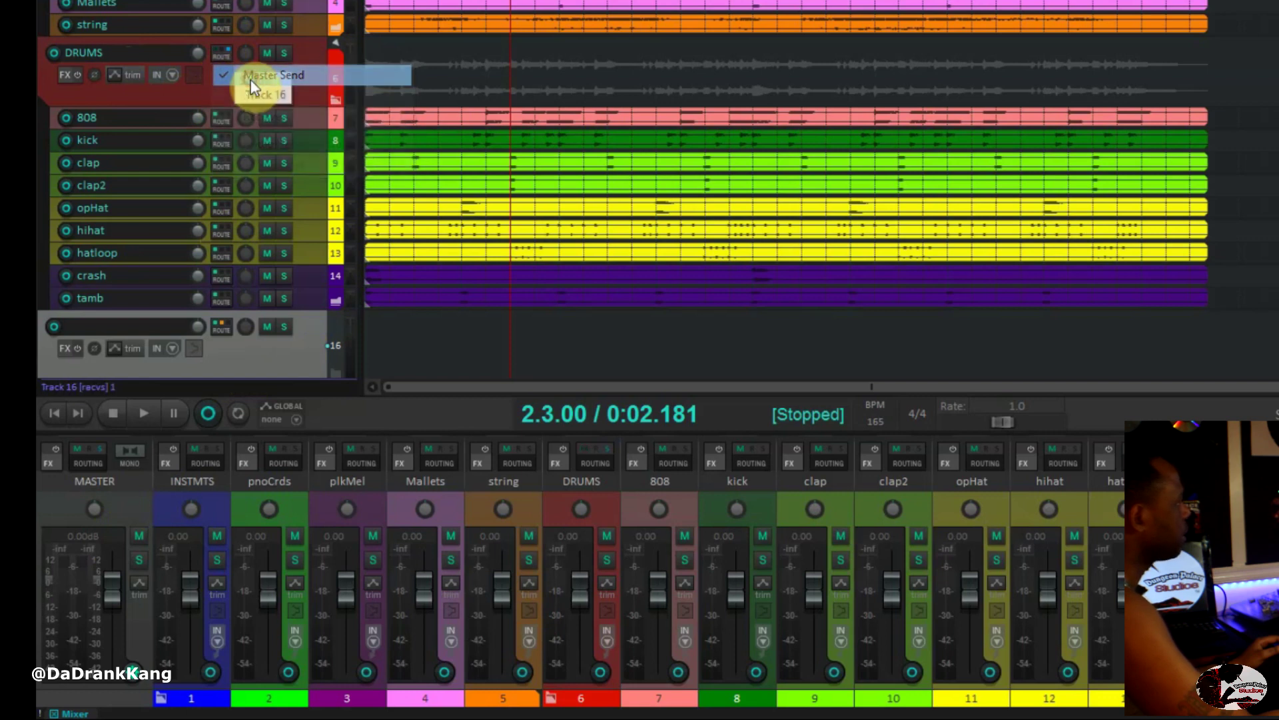
{"action": "left_click", "coordinate": [219, 52]}
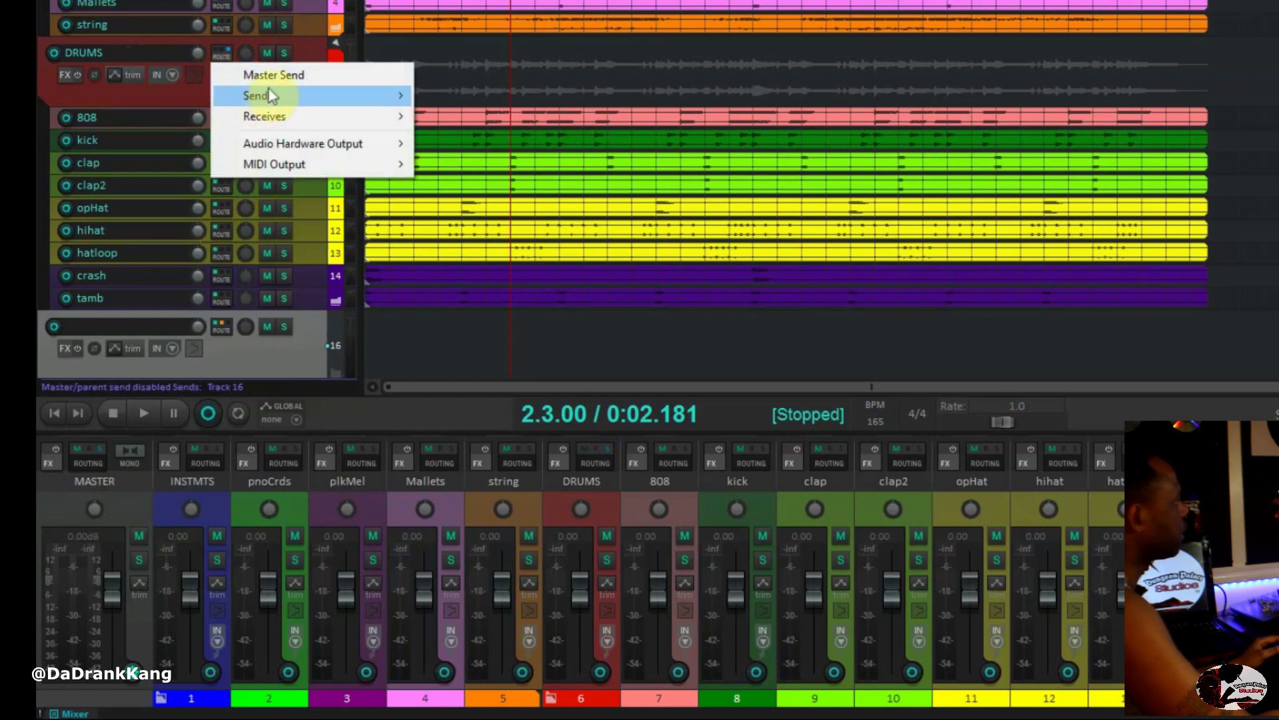
{"action": "left_click", "coordinate": [195, 96]}
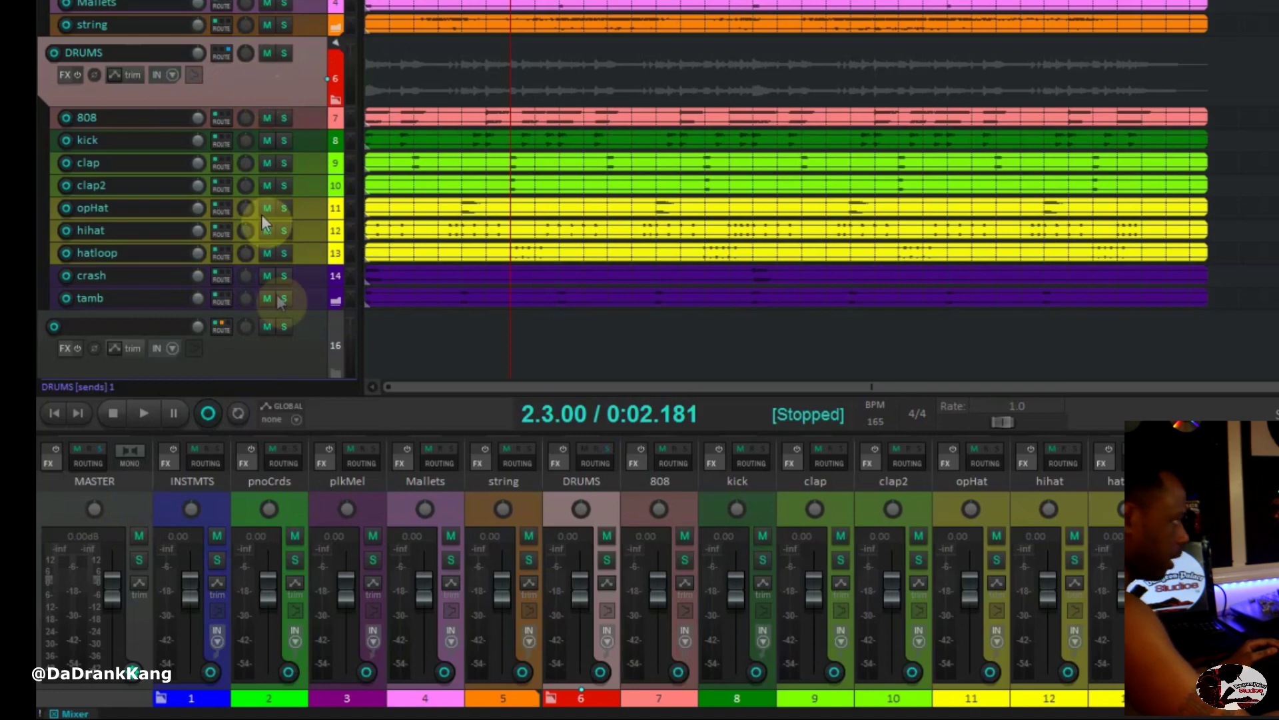
Move the track receiving the drums below the other empty track and rename it DRMBUS.
{"action": "left_click", "coordinate": [282, 345]}
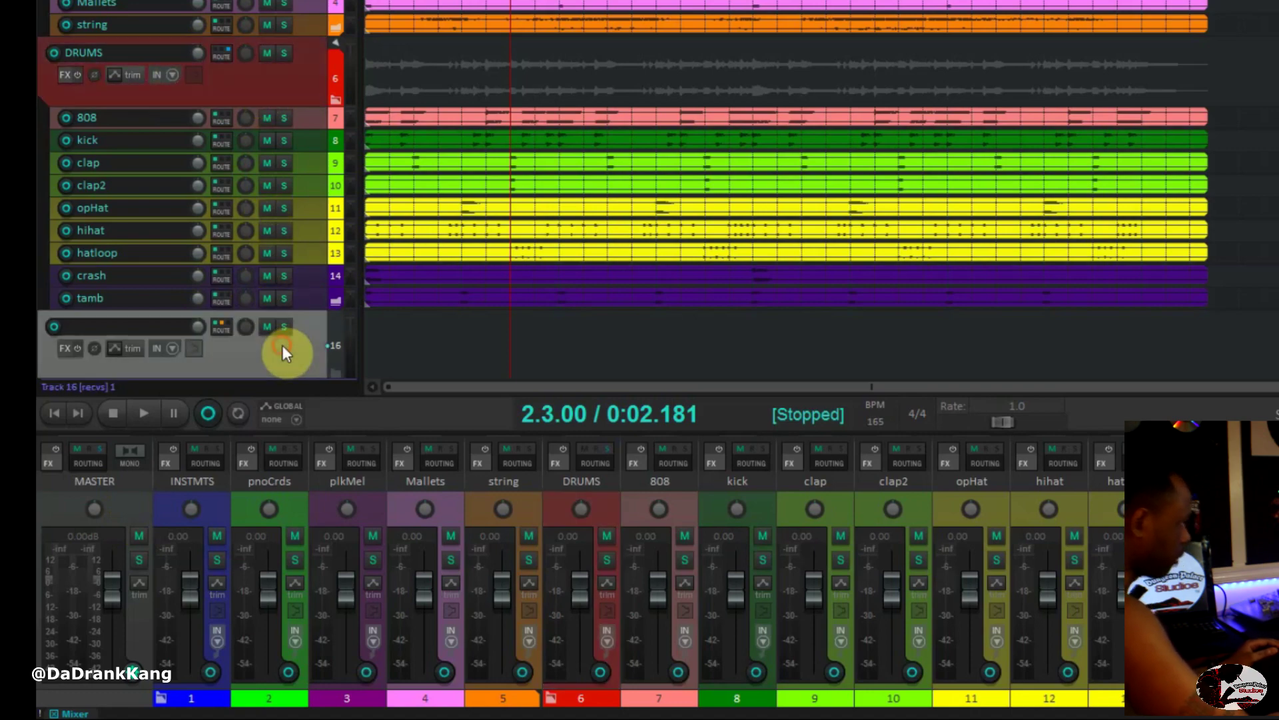
{"action": "key", "text": "ctrl+t"}
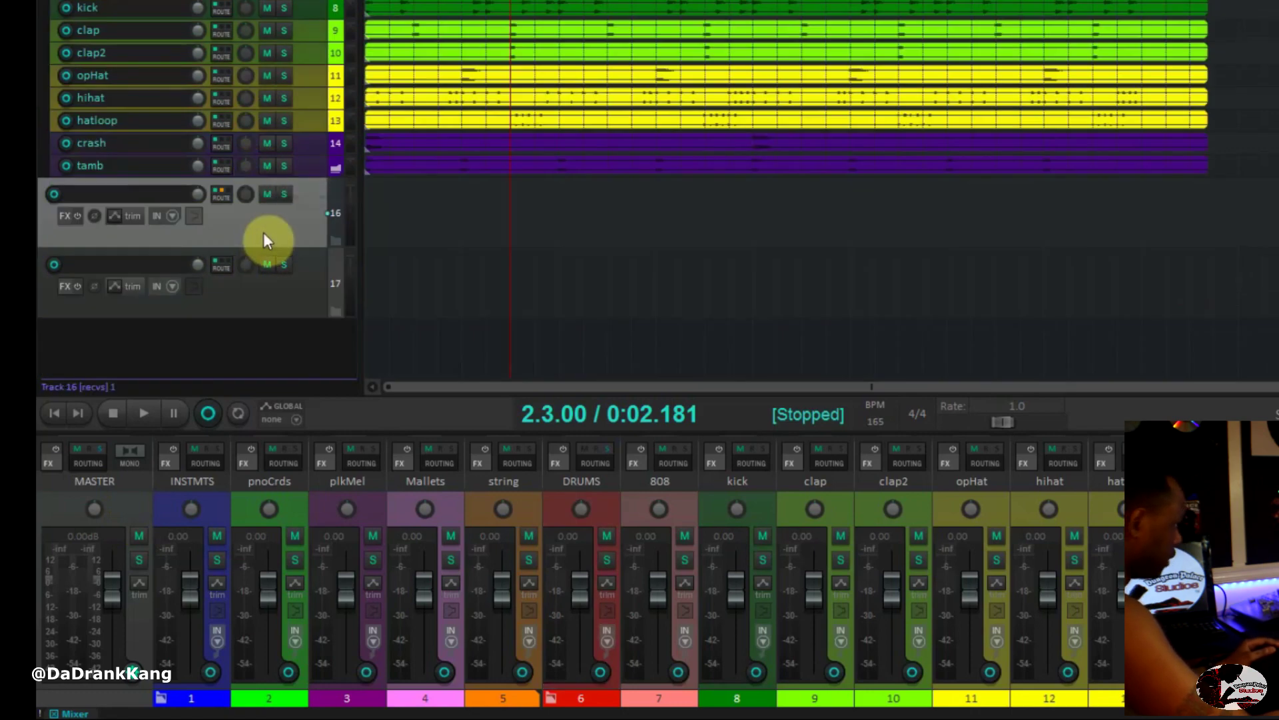
{"action": "double_click", "coordinate": [149, 266]}
{"action": "type", "text": "d"}
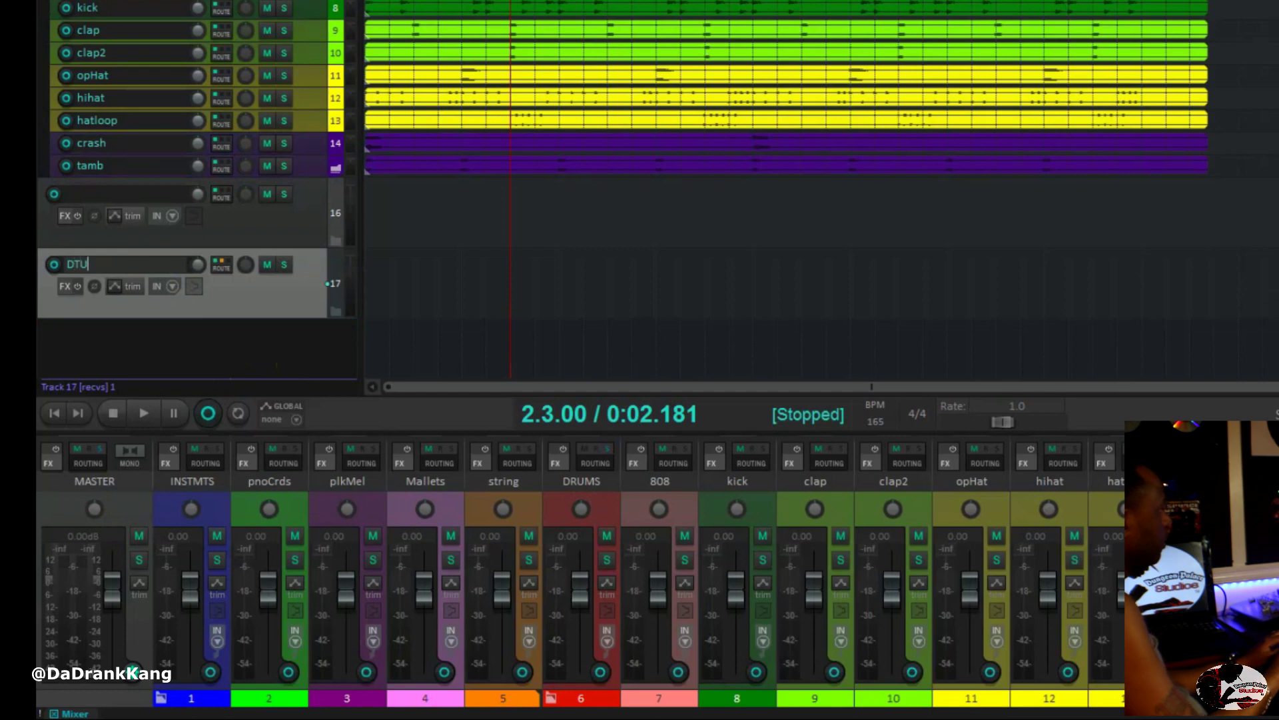
{"action": "type", "text": "R"}
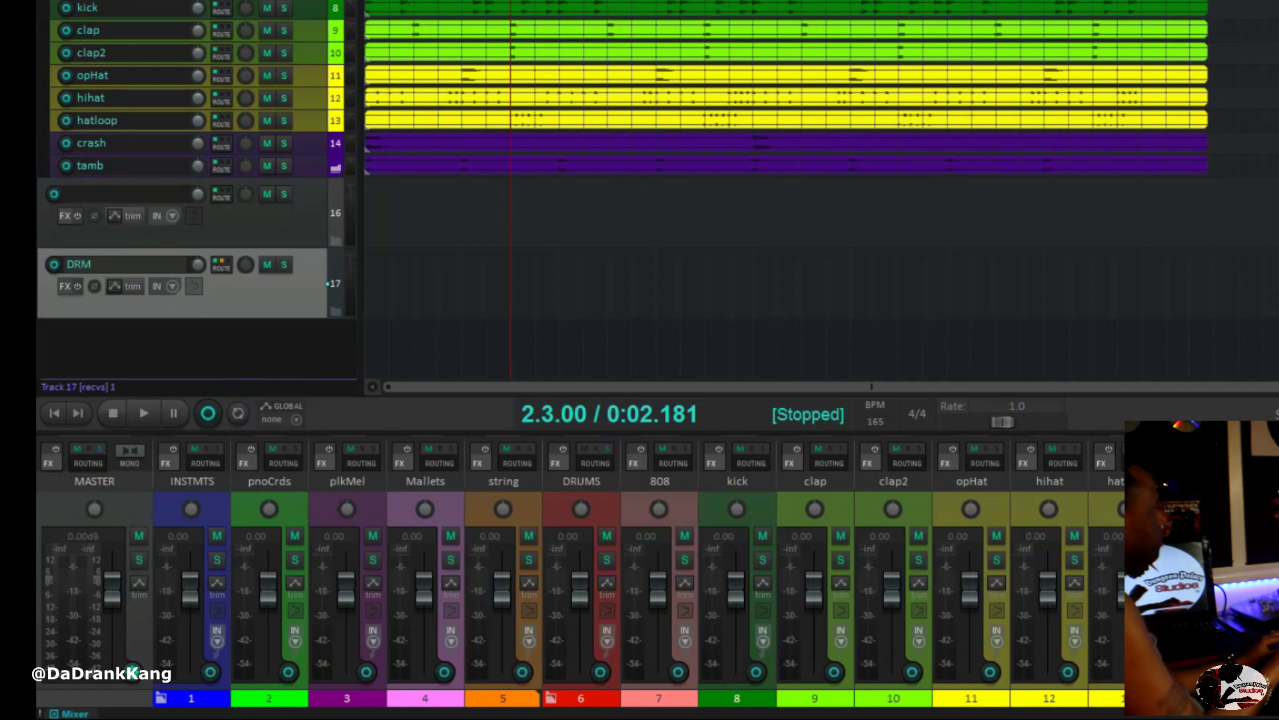
{"action": "type", "text": "M"}
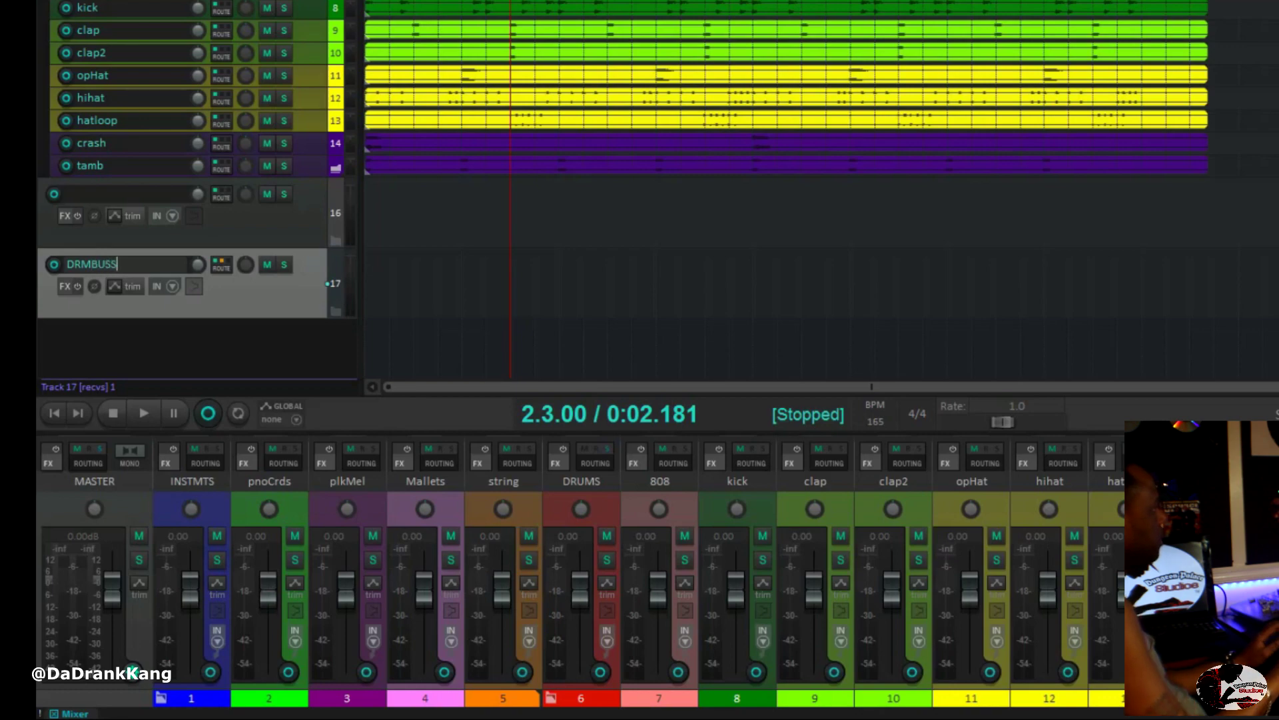
{"action": "type", "text": "BUS"}
{"action": "key", "text": "Return"}
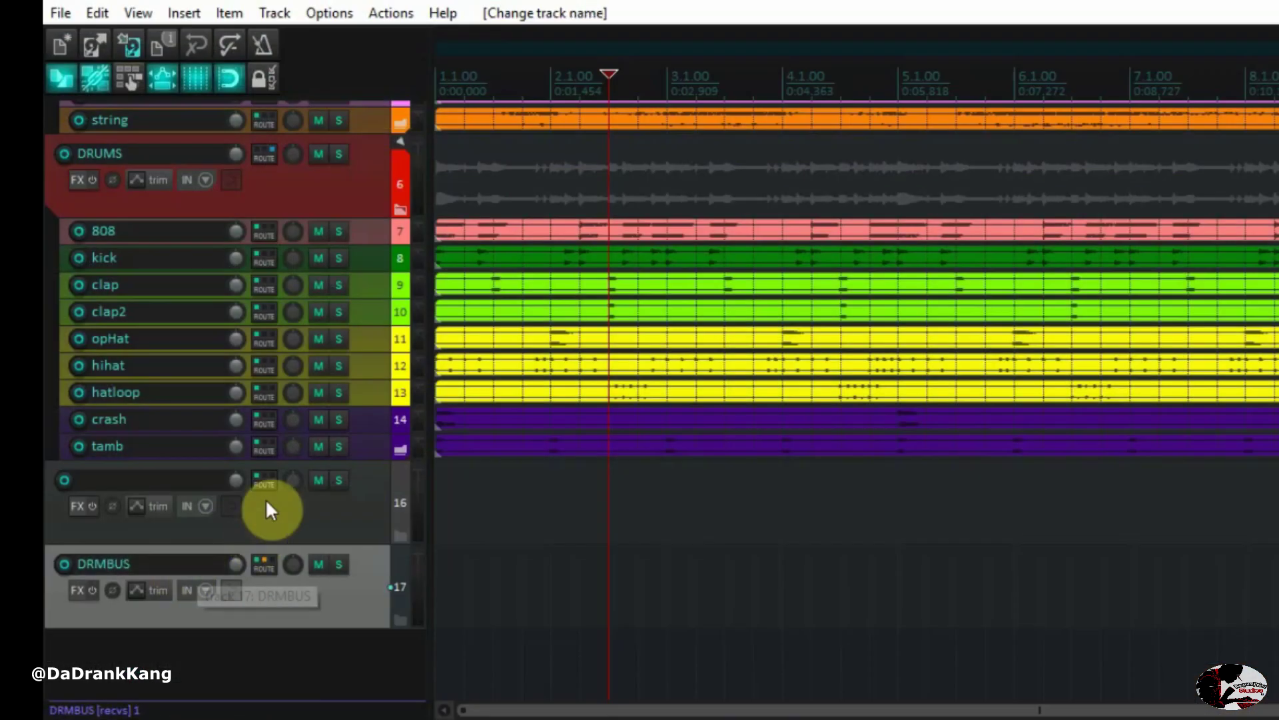
Create a send from the INSTMTS folder track to the unnamed track 16 and disable the folder's master send.
{"action": "scroll", "coordinate": [267, 503], "scroll_direction": "up", "scroll_amount": 3}
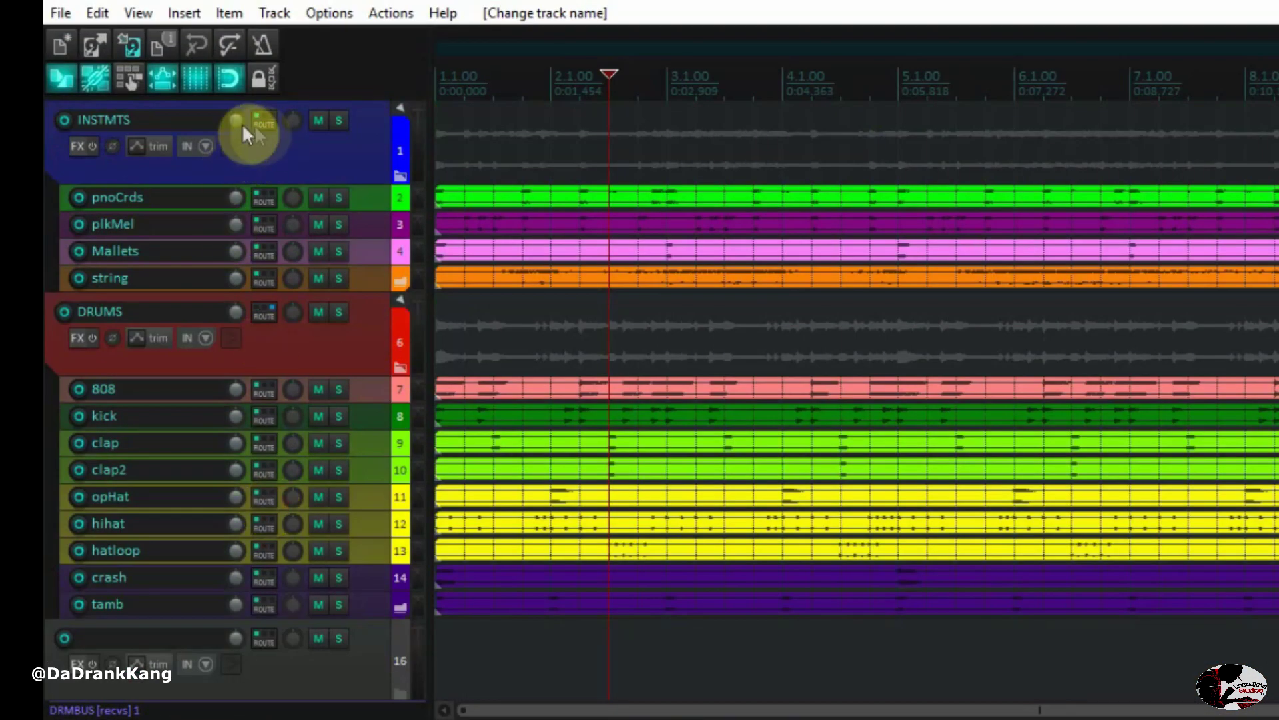
{"action": "left_click_drag", "start_coordinate": [265, 118], "coordinate": [263, 645]}
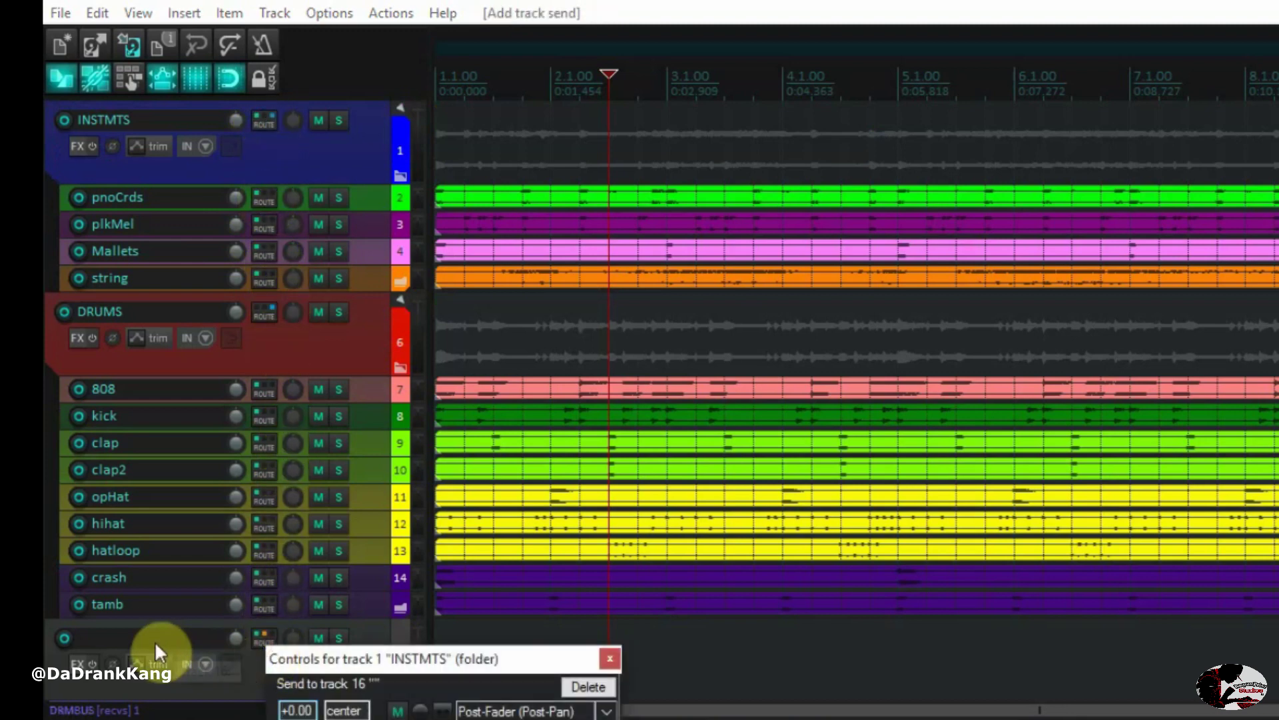
{"action": "left_click", "coordinate": [274, 128]}
{"action": "left_click", "coordinate": [265, 124]}
{"action": "right_click", "coordinate": [265, 124]}
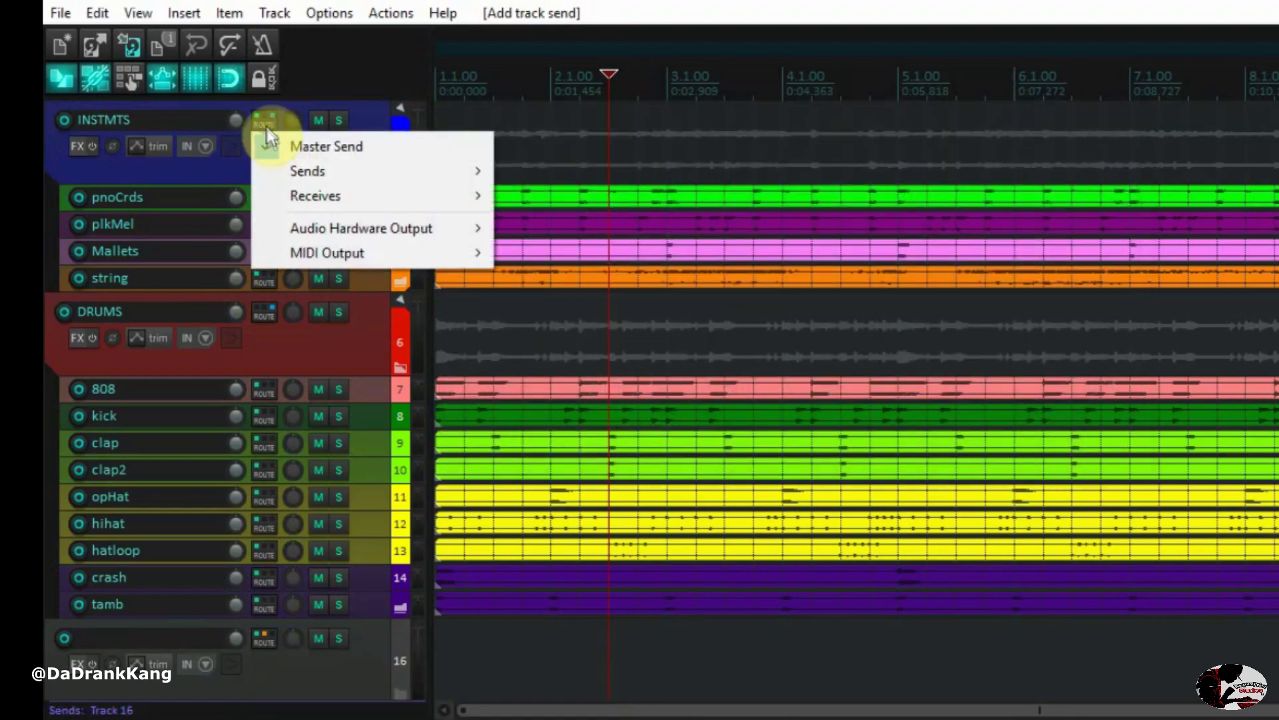
{"action": "left_click", "coordinate": [287, 142]}
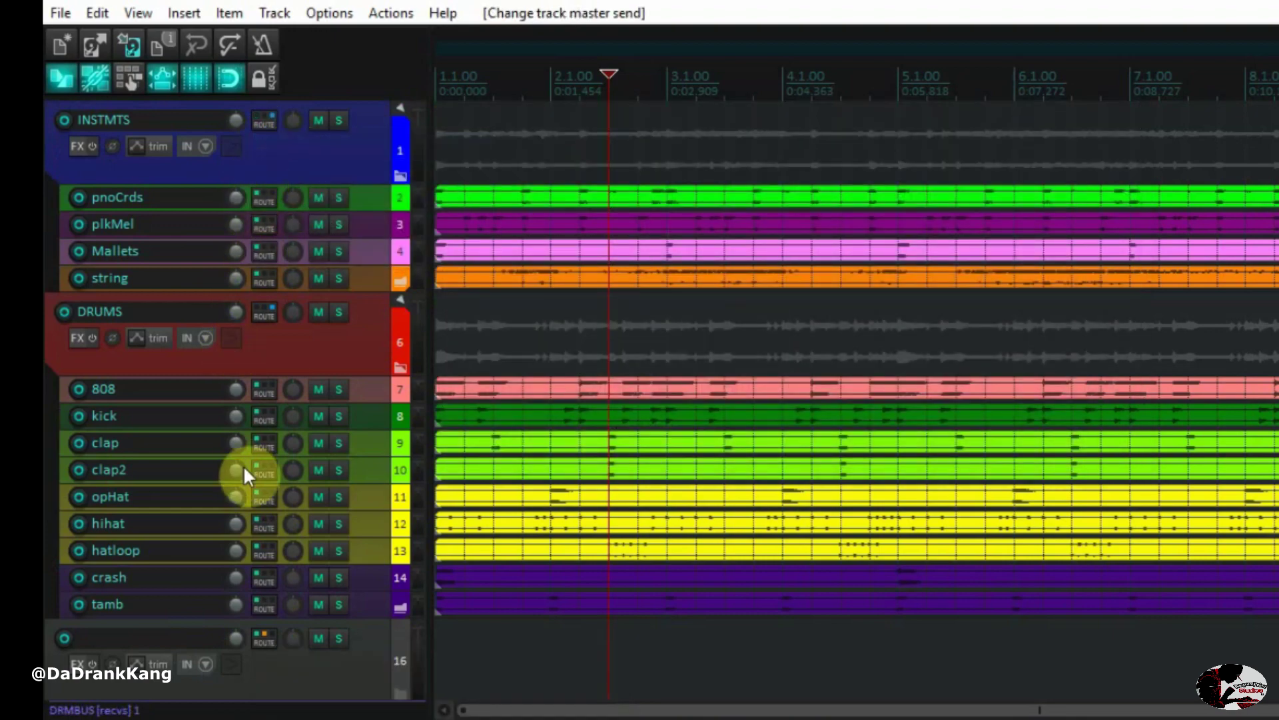
Name the empty track 16, which receives the instruments, INSBUS.
{"action": "scroll", "coordinate": [200, 513], "scroll_direction": "down", "scroll_amount": 3}
{"action": "left_click", "coordinate": [146, 555]}
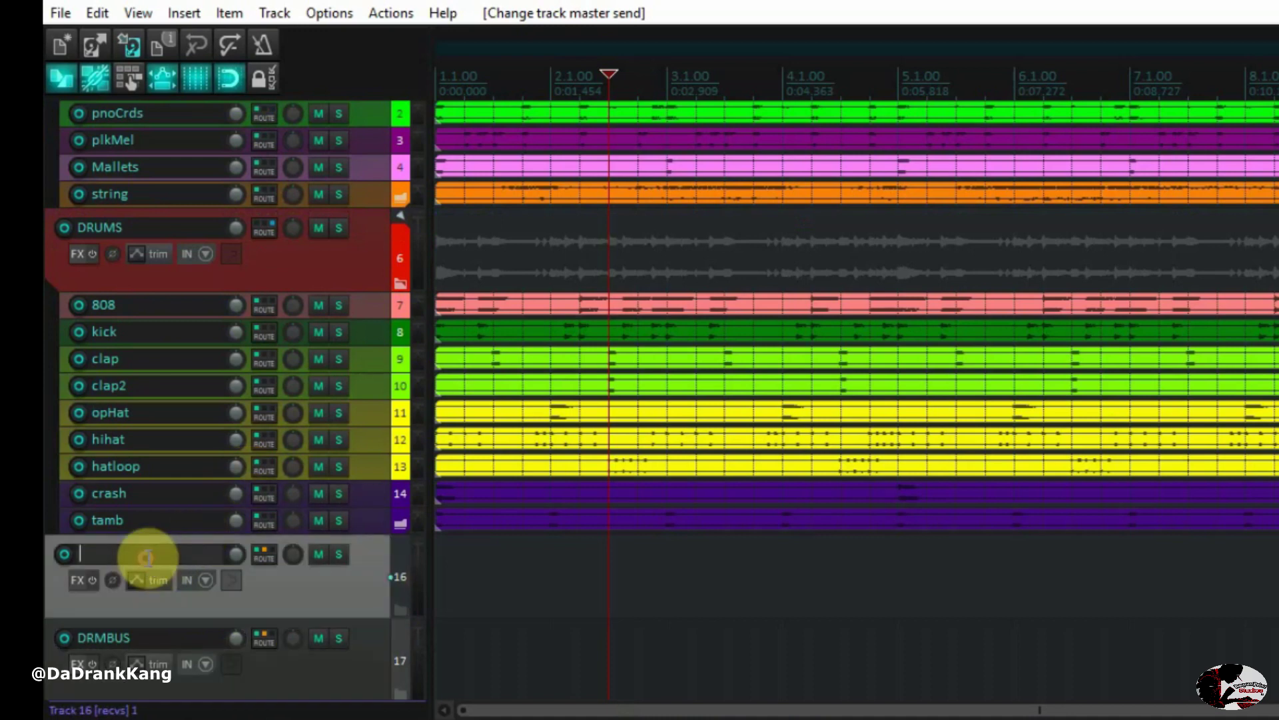
{"action": "type", "text": "INSBUS"}
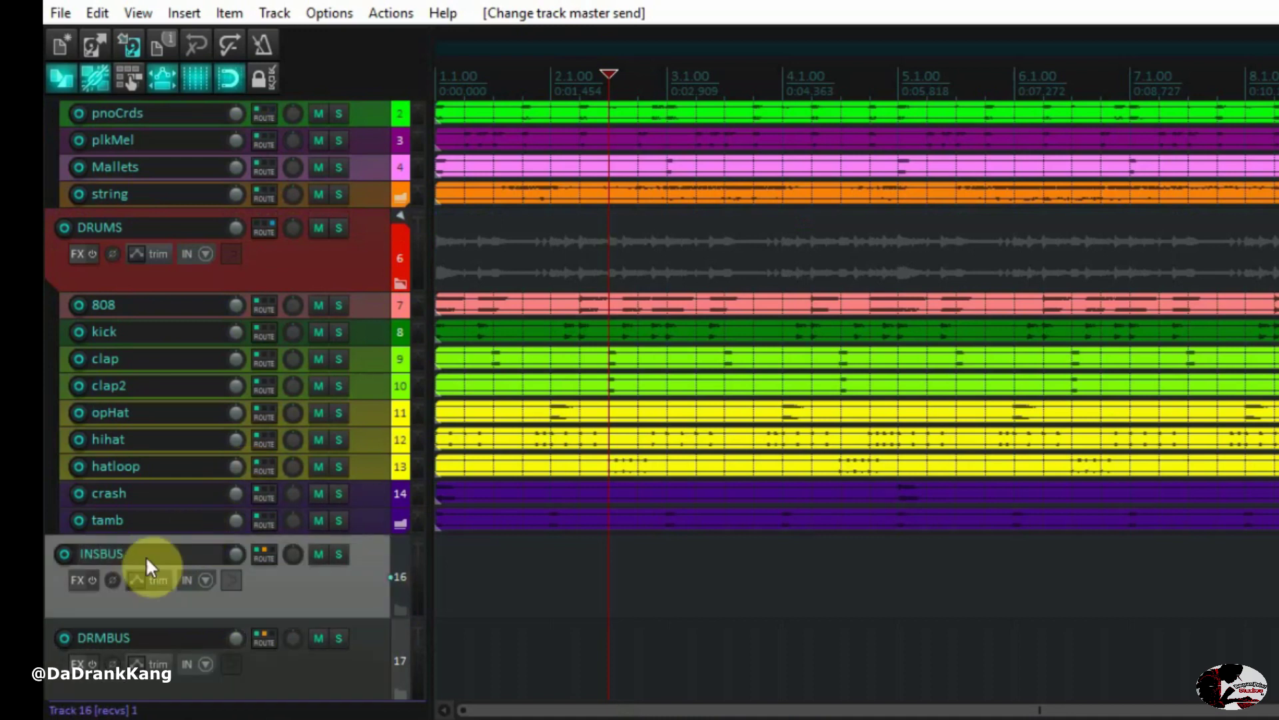
{"action": "key", "text": "Return"}
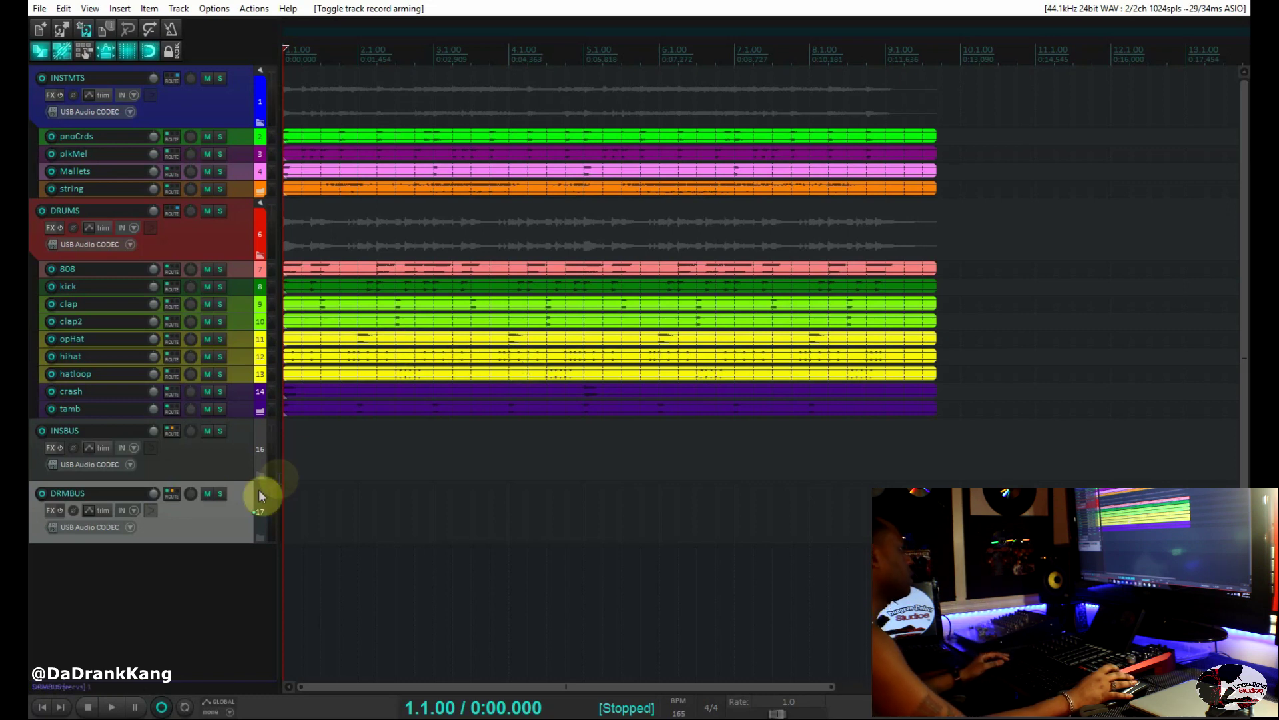
Set the DRMBUS track to record its stereo output and arm it for recording.
{"action": "left_click", "coordinate": [287, 458]}
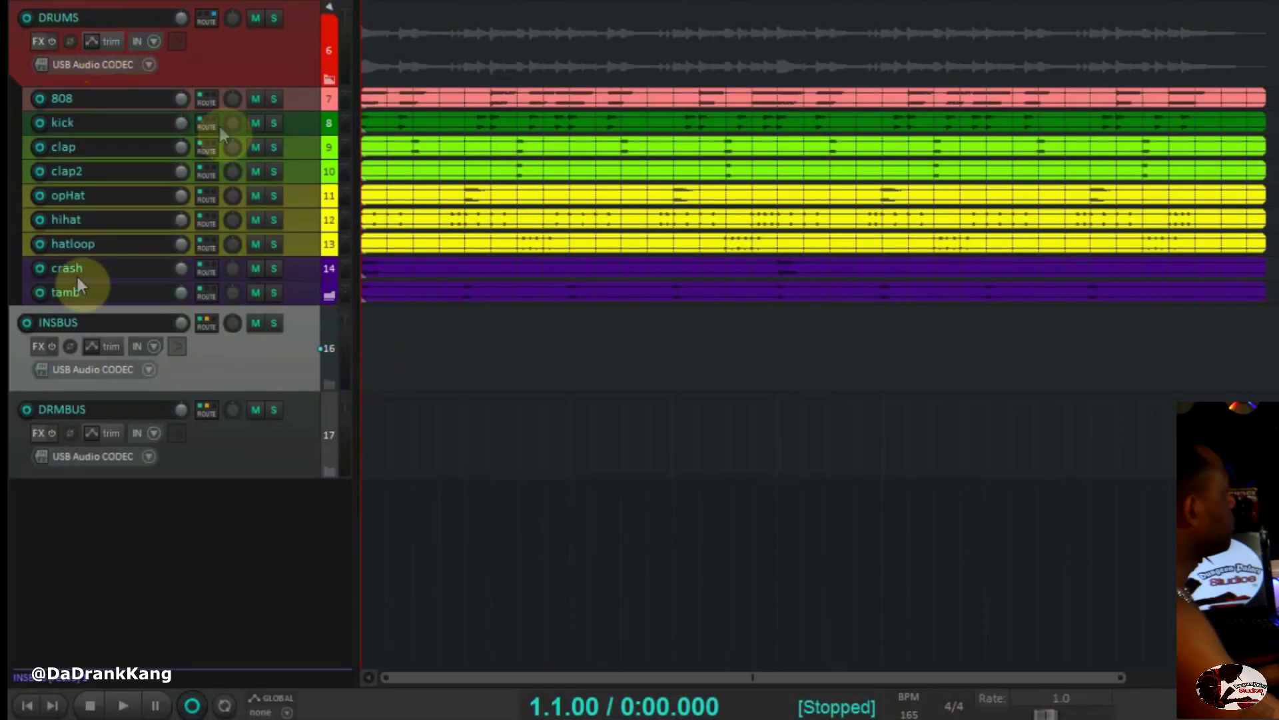
{"action": "right_click", "coordinate": [28, 409]}
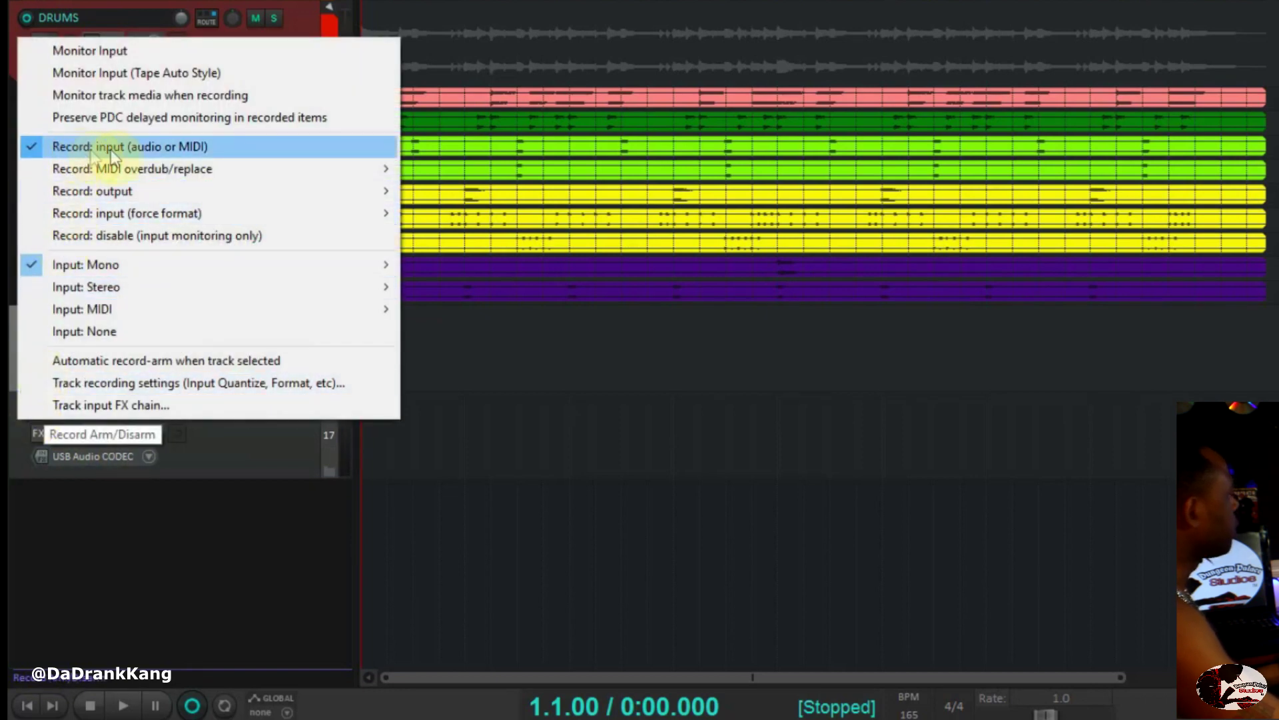
{"action": "mouse_move", "coordinate": [184, 198]}
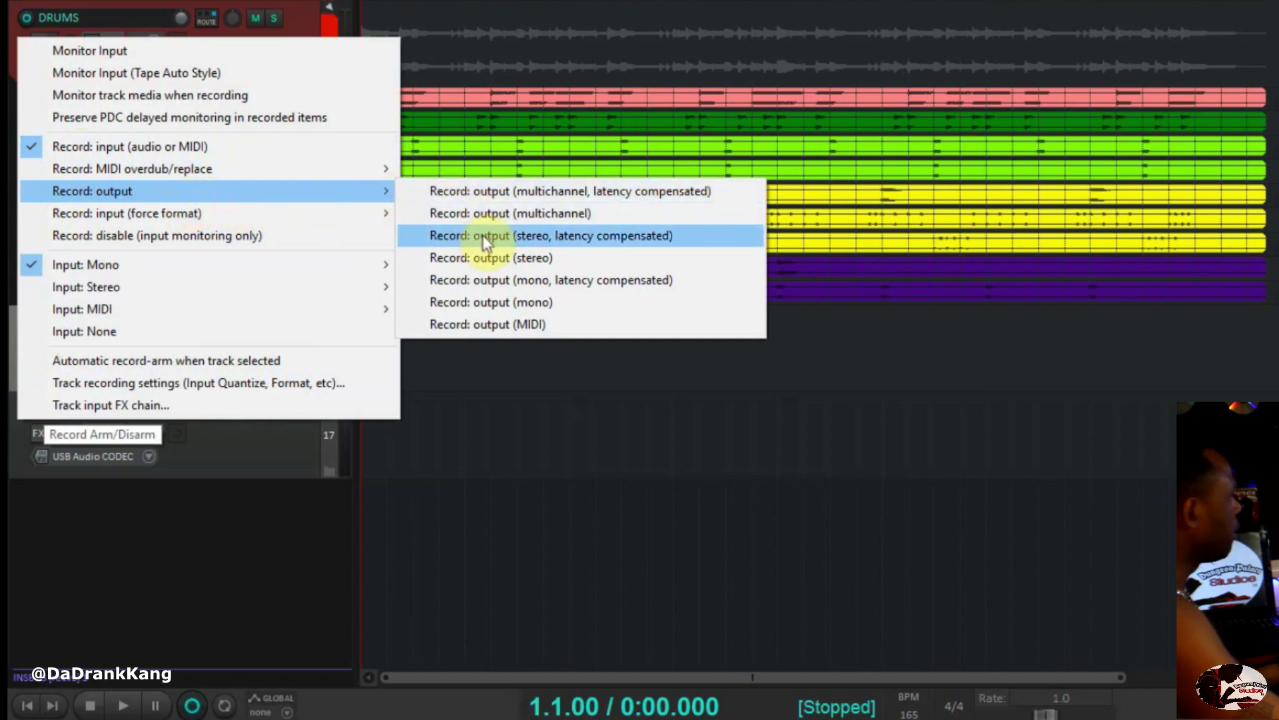
{"action": "left_click", "coordinate": [481, 257]}
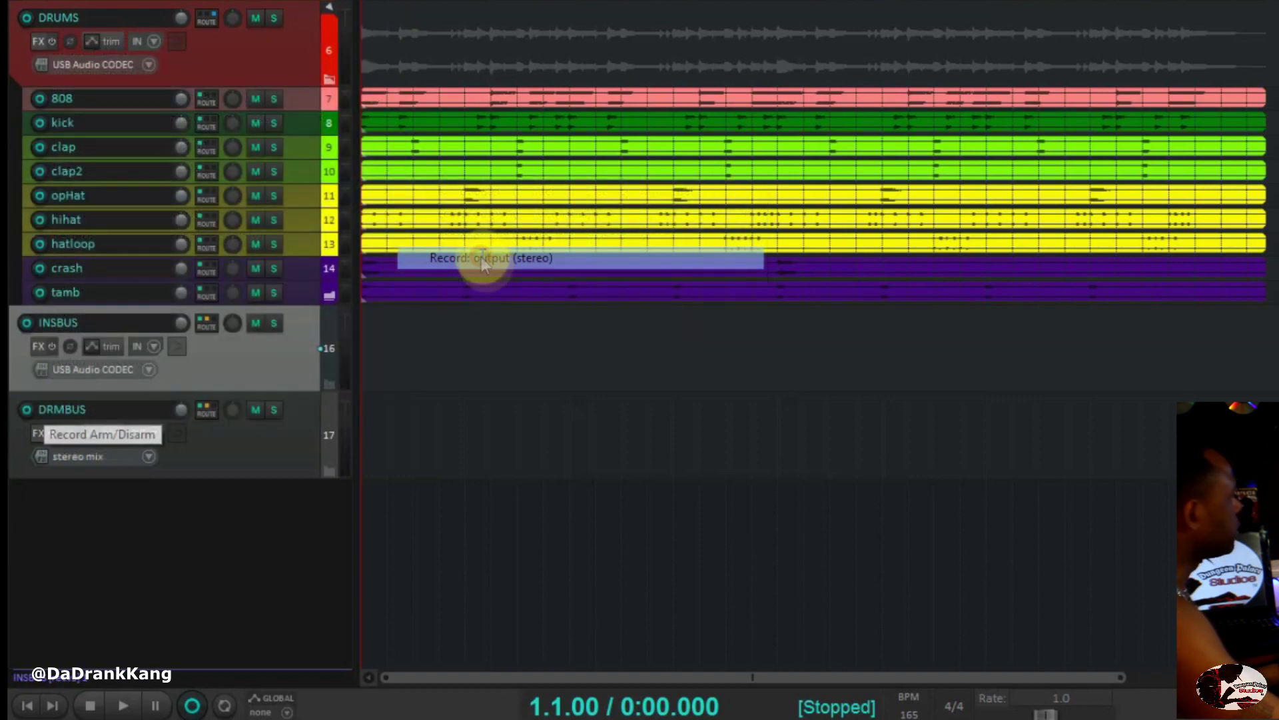
{"action": "left_click", "coordinate": [26, 410]}
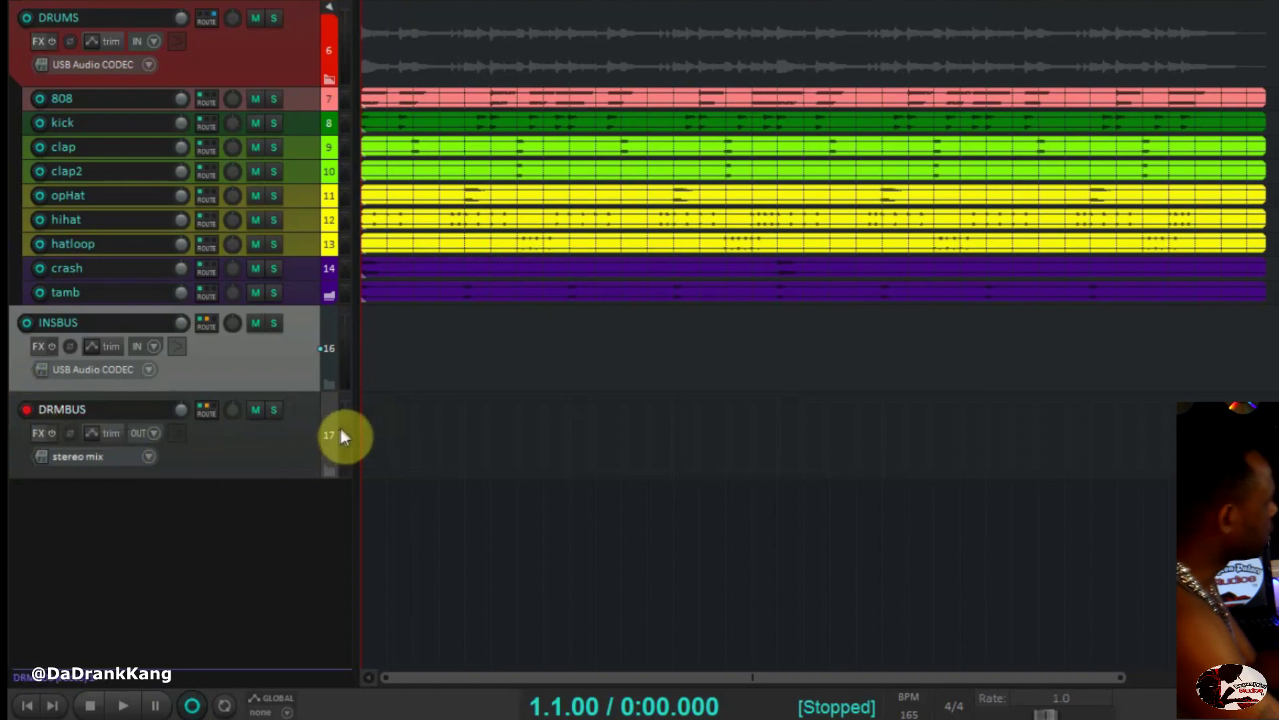
{"action": "left_click", "coordinate": [373, 439]}
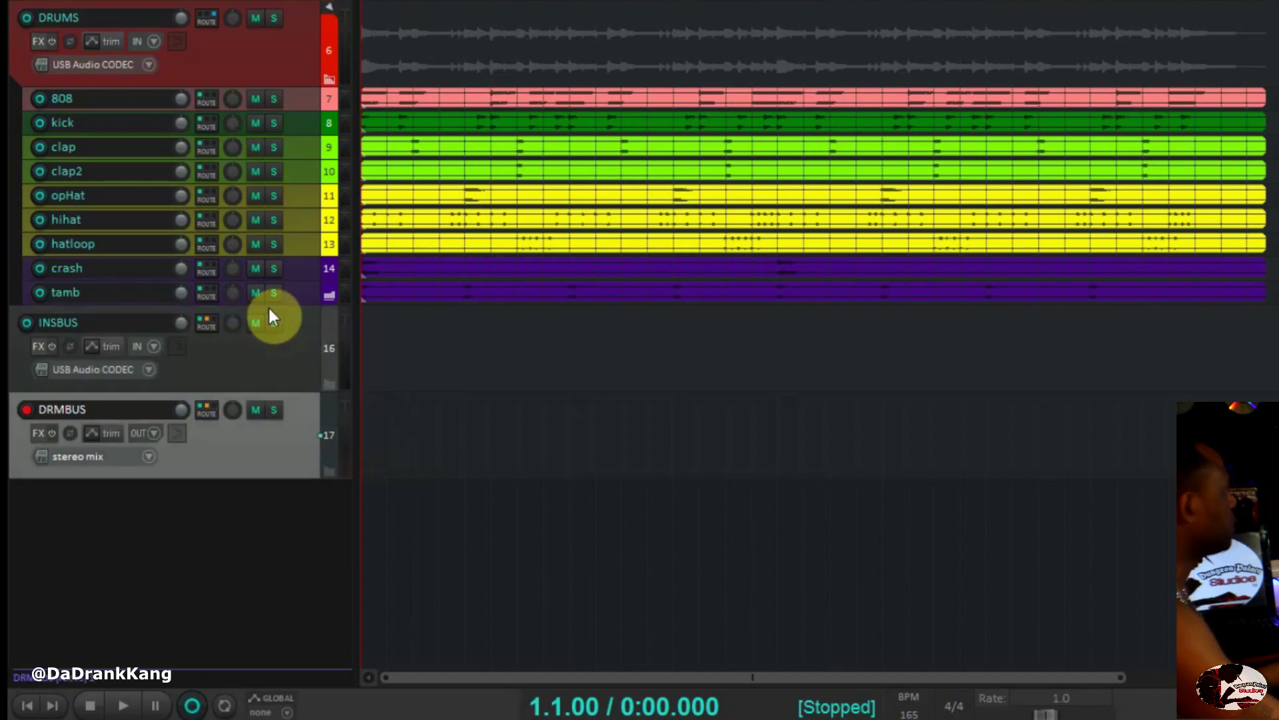
Record about eight bars of the drum mix onto the armed DRMBUS track and save the recorded file.
{"action": "left_click", "coordinate": [189, 706]}
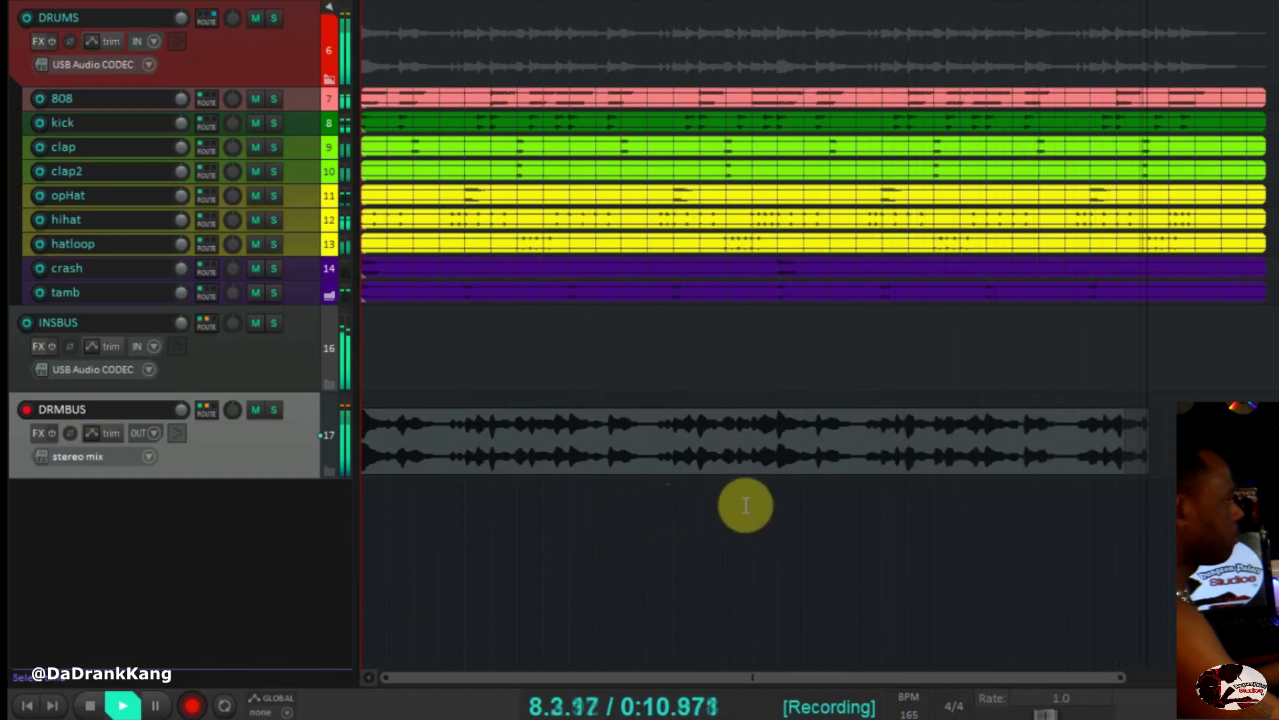
{"action": "key", "text": "space"}
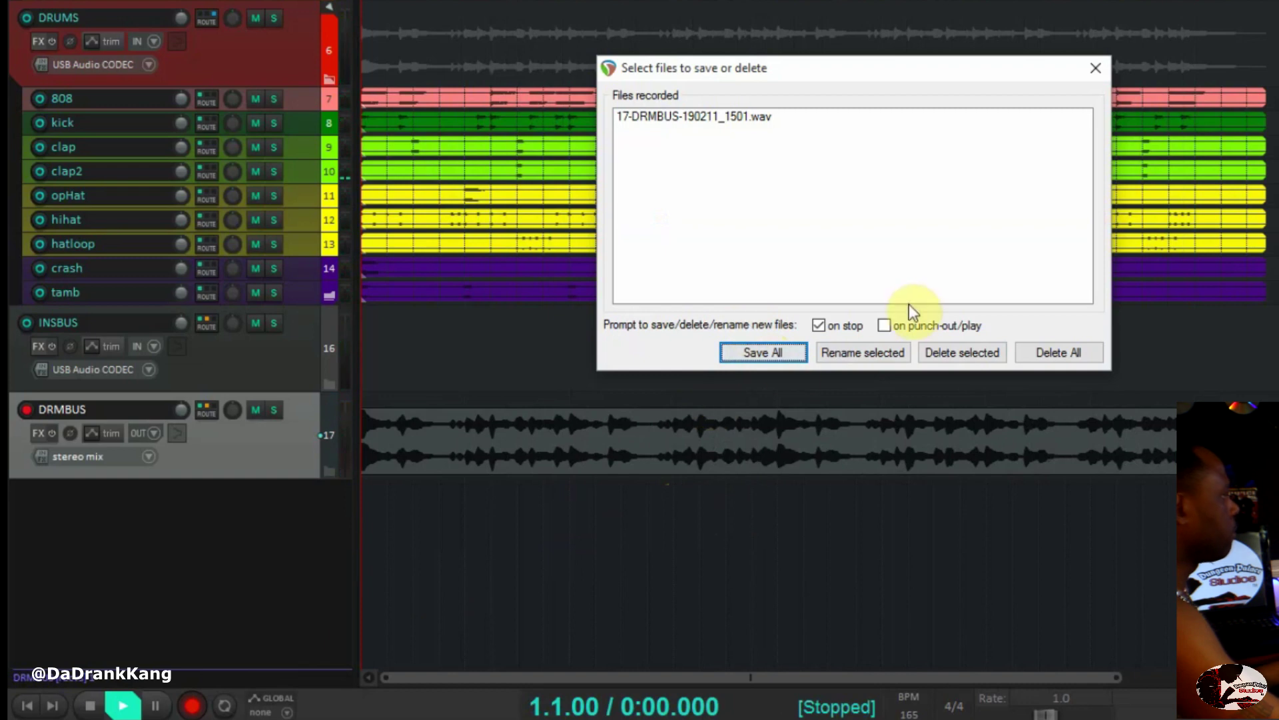
{"action": "left_click", "coordinate": [757, 350]}
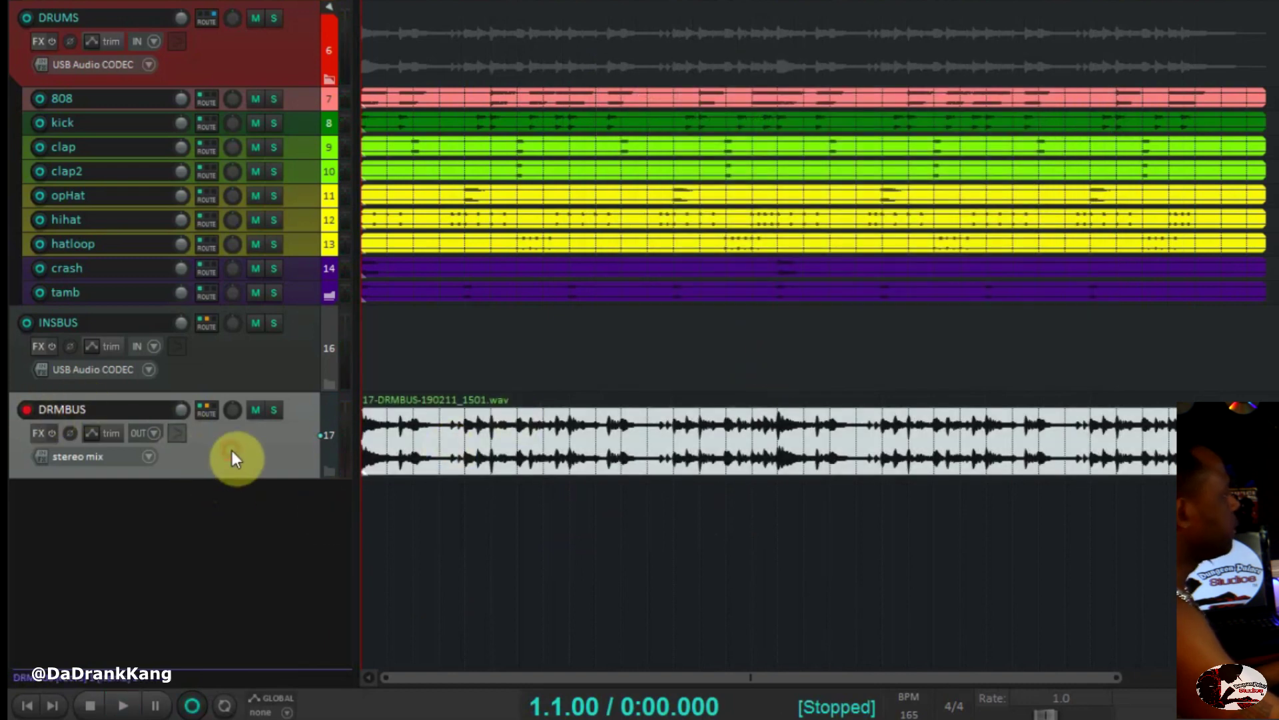
Solo the DRMBUS track and play its recording from the project start.
{"action": "left_click", "coordinate": [394, 462]}
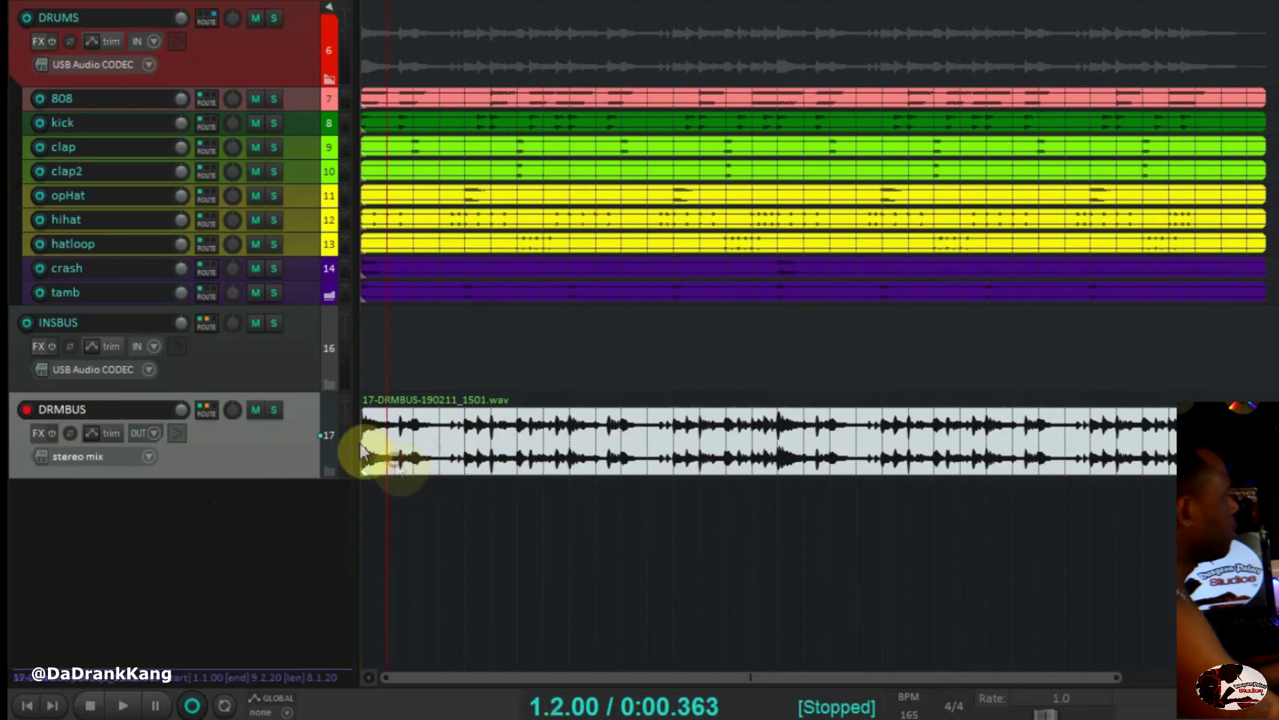
{"action": "left_click", "coordinate": [275, 412]}
{"action": "left_click", "coordinate": [372, 513]}
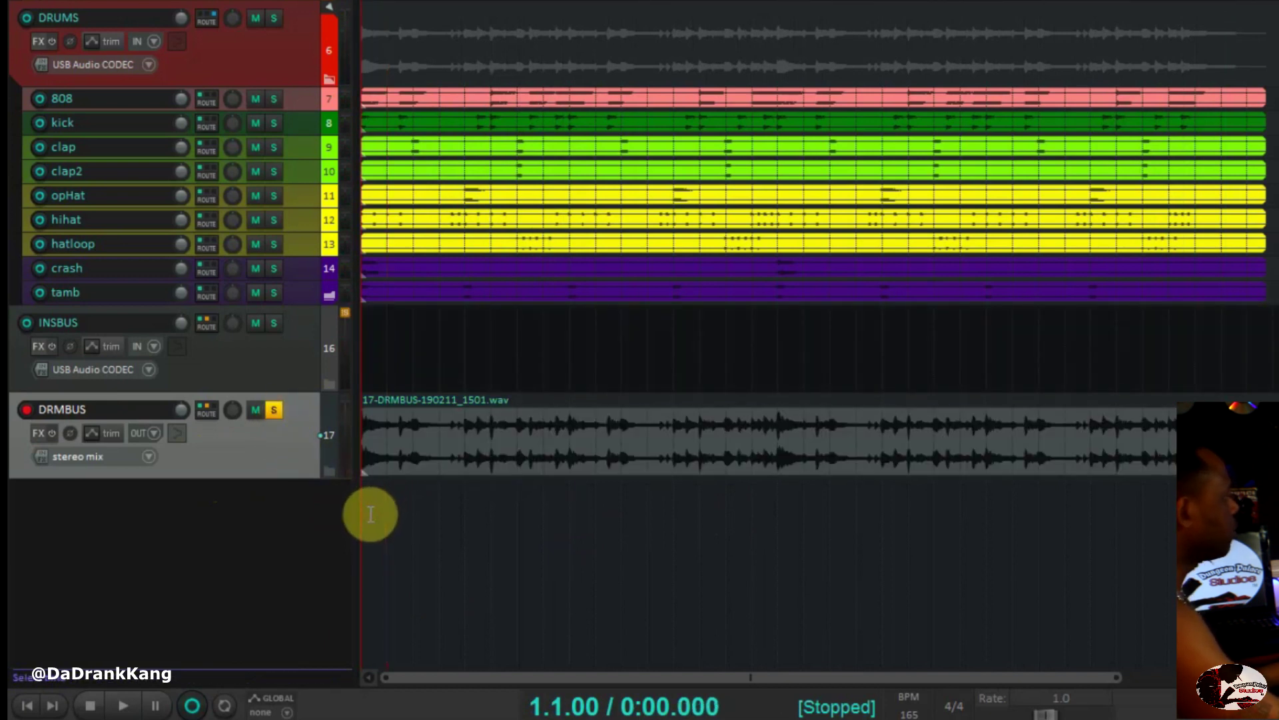
{"action": "key", "text": "space"}
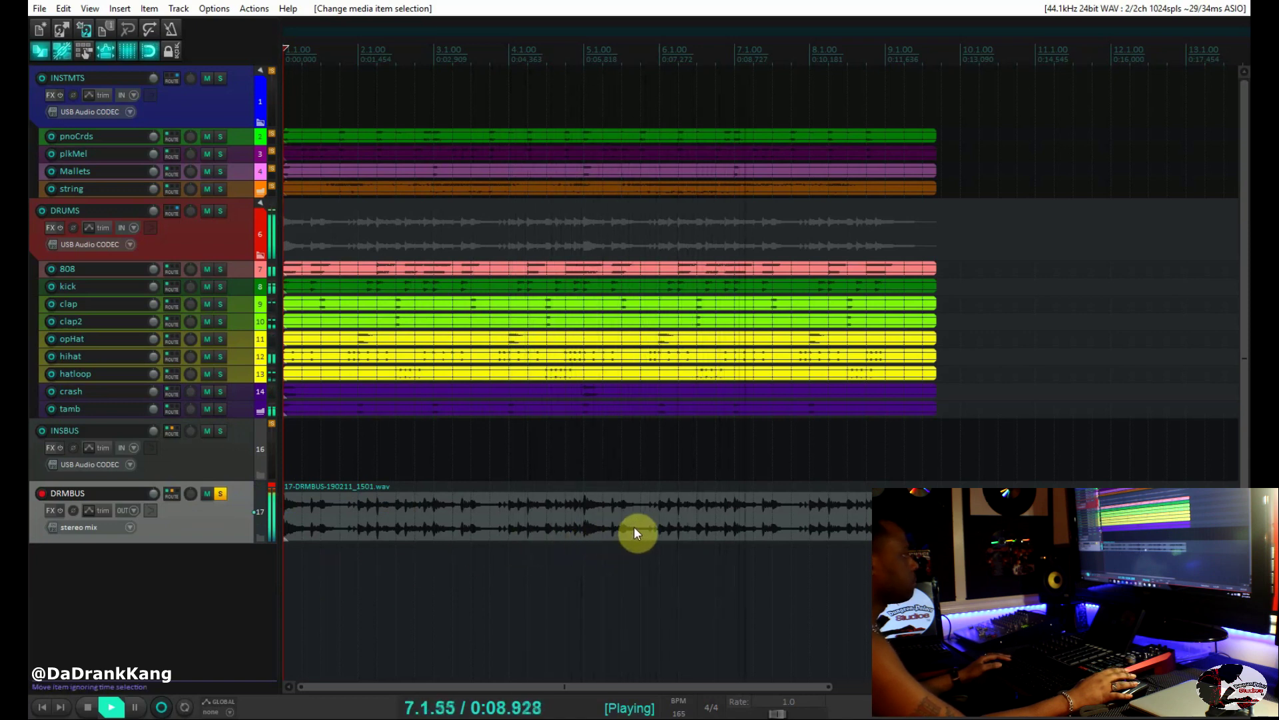
{"action": "key", "text": "space"}
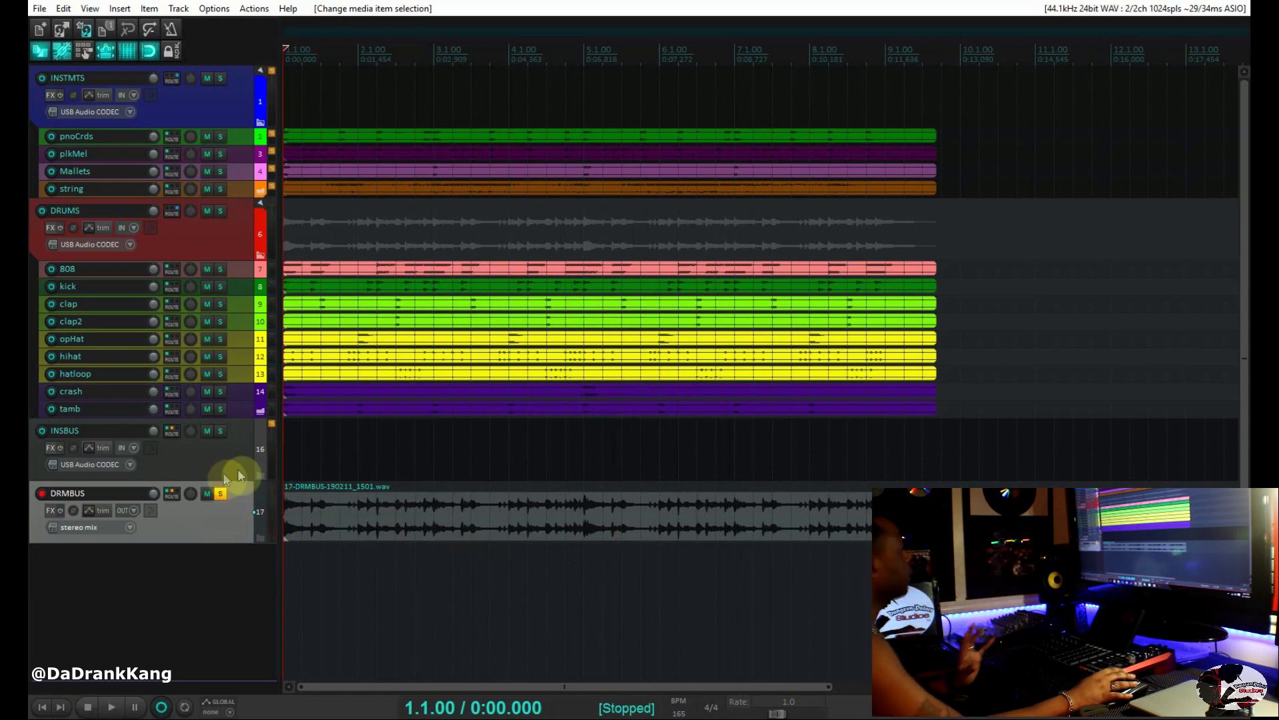
{"action": "left_click", "coordinate": [328, 523]}
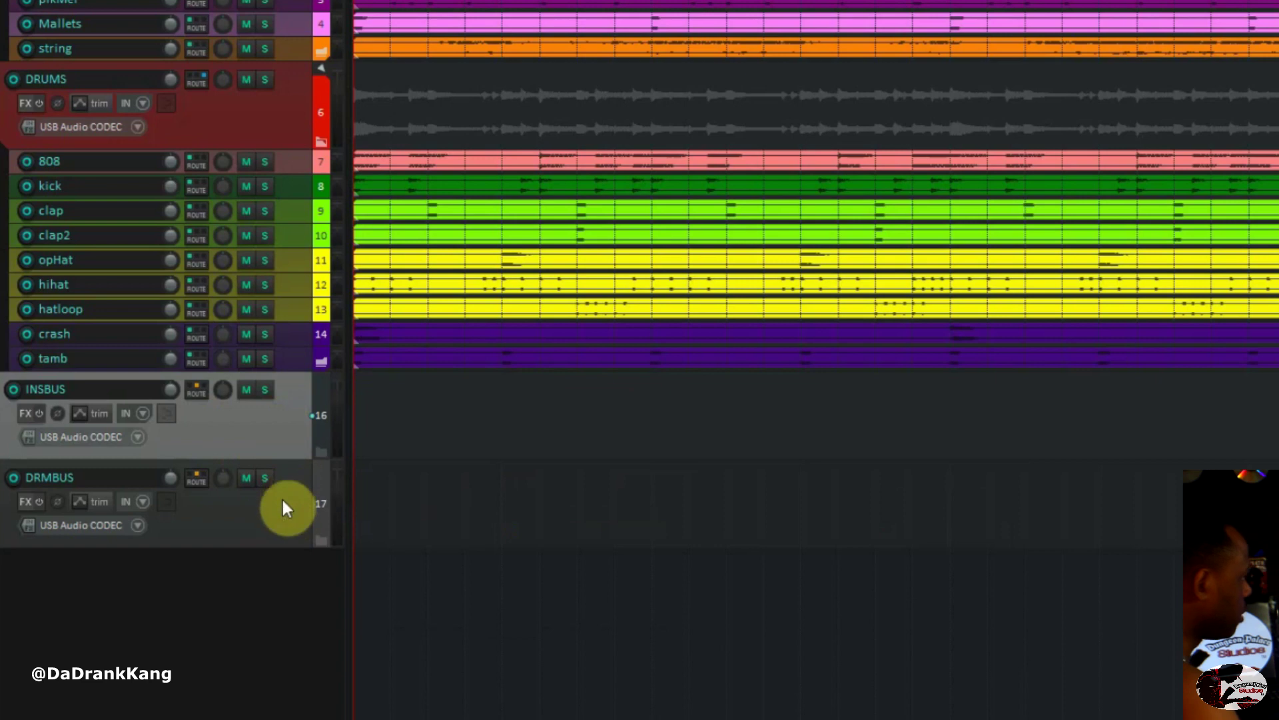
Add a new track below DRMBUS and name it MIXBUS.
{"action": "double_click", "coordinate": [197, 637]}
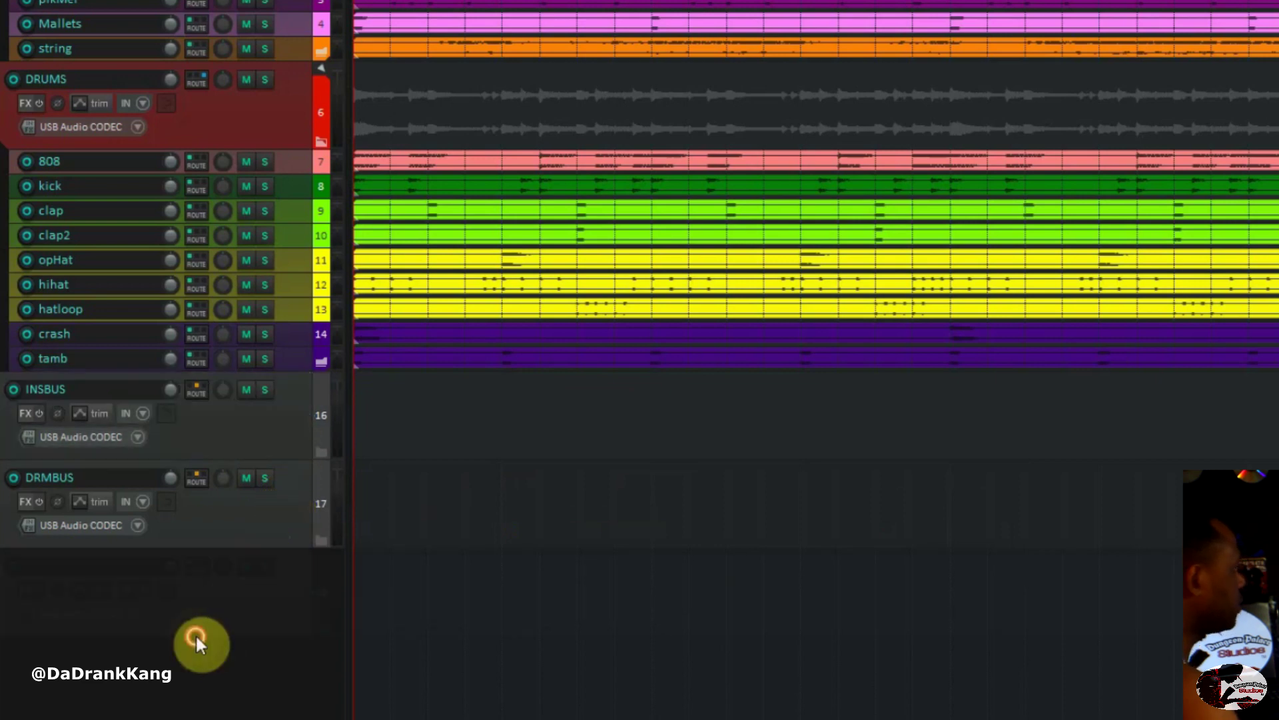
{"action": "double_click", "coordinate": [122, 563]}
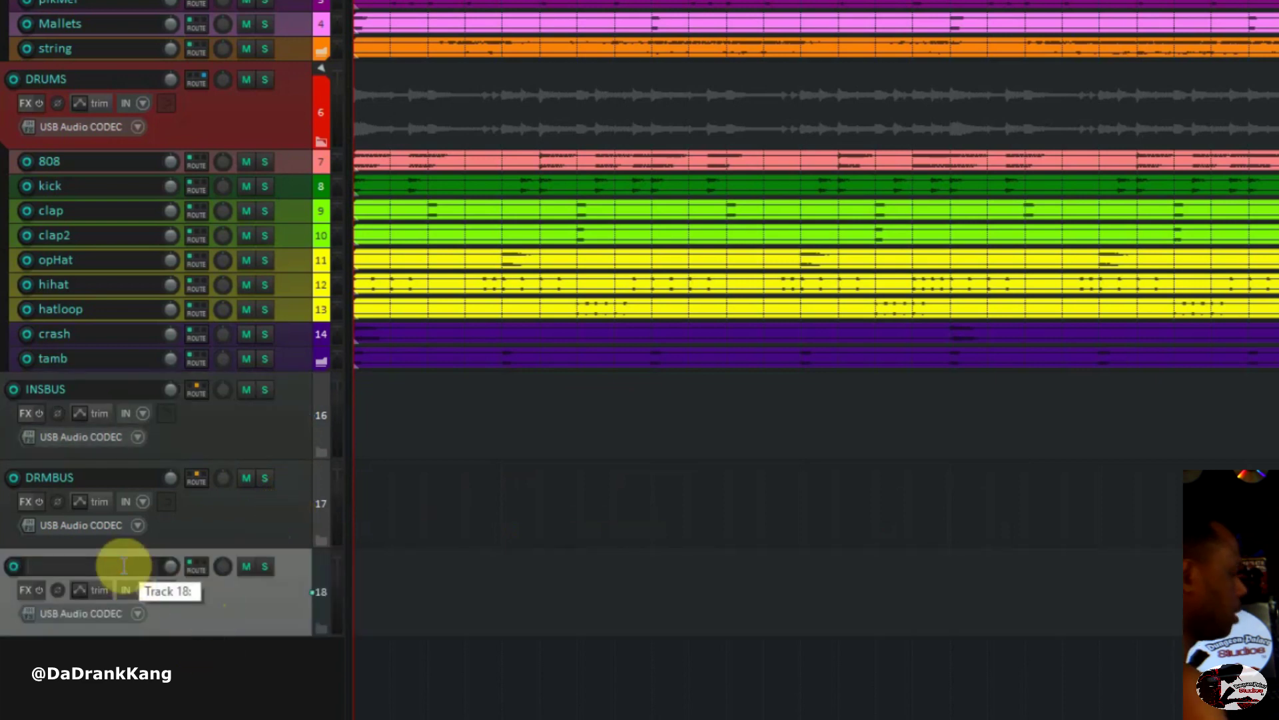
{"action": "type", "text": "mix"}
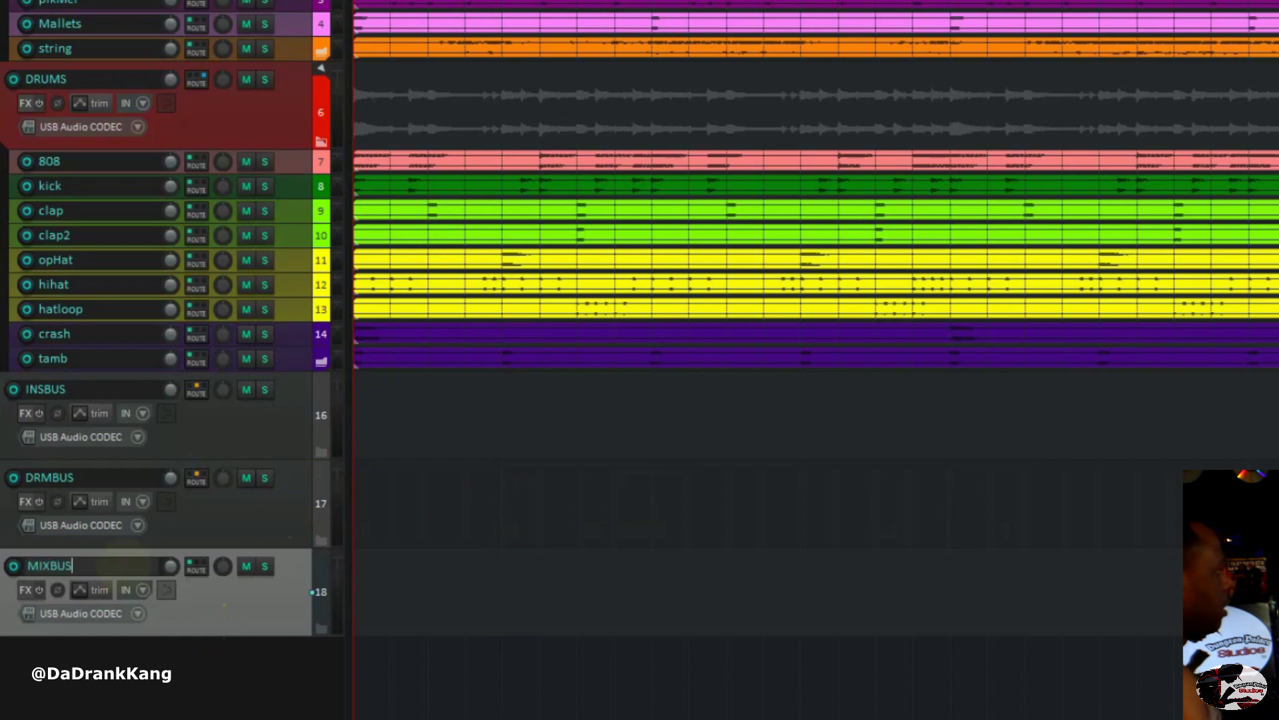
{"action": "type", "text": "BUS"}
{"action": "key", "text": "Return"}
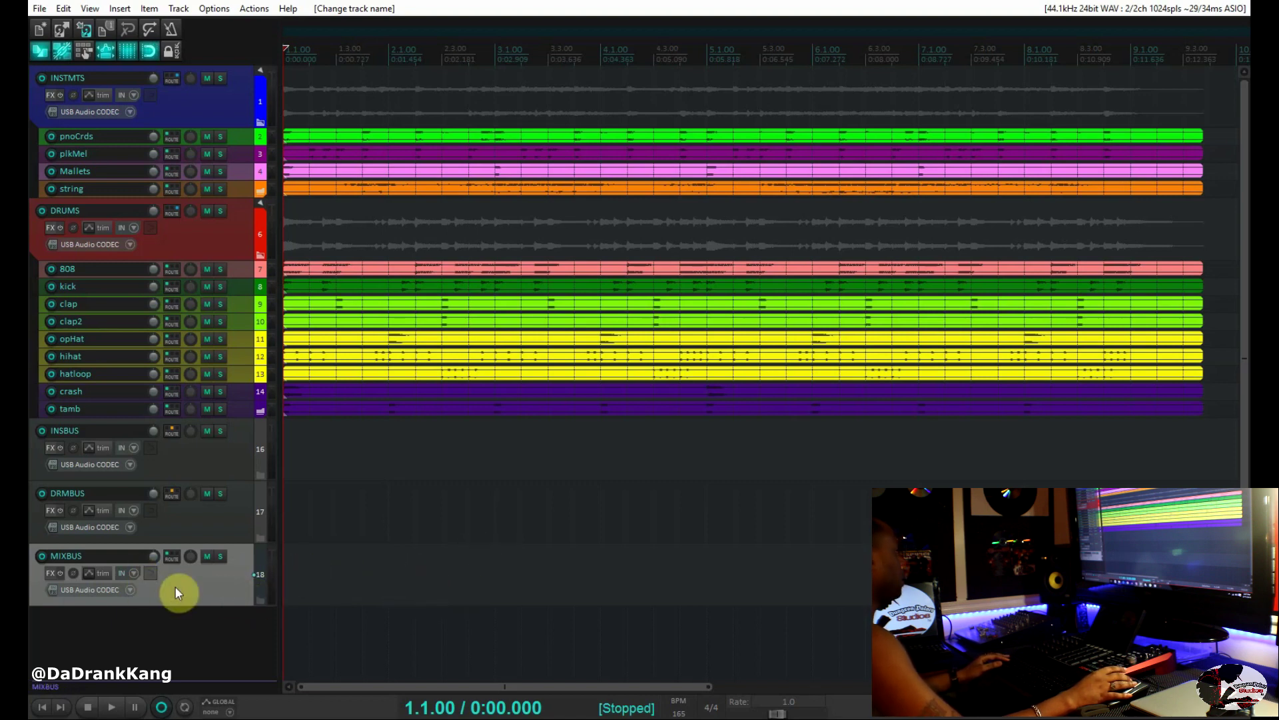
Create sends from the INSBUS and DRMBUS tracks to the MIXBUS track.
{"action": "left_click", "coordinate": [207, 556]}
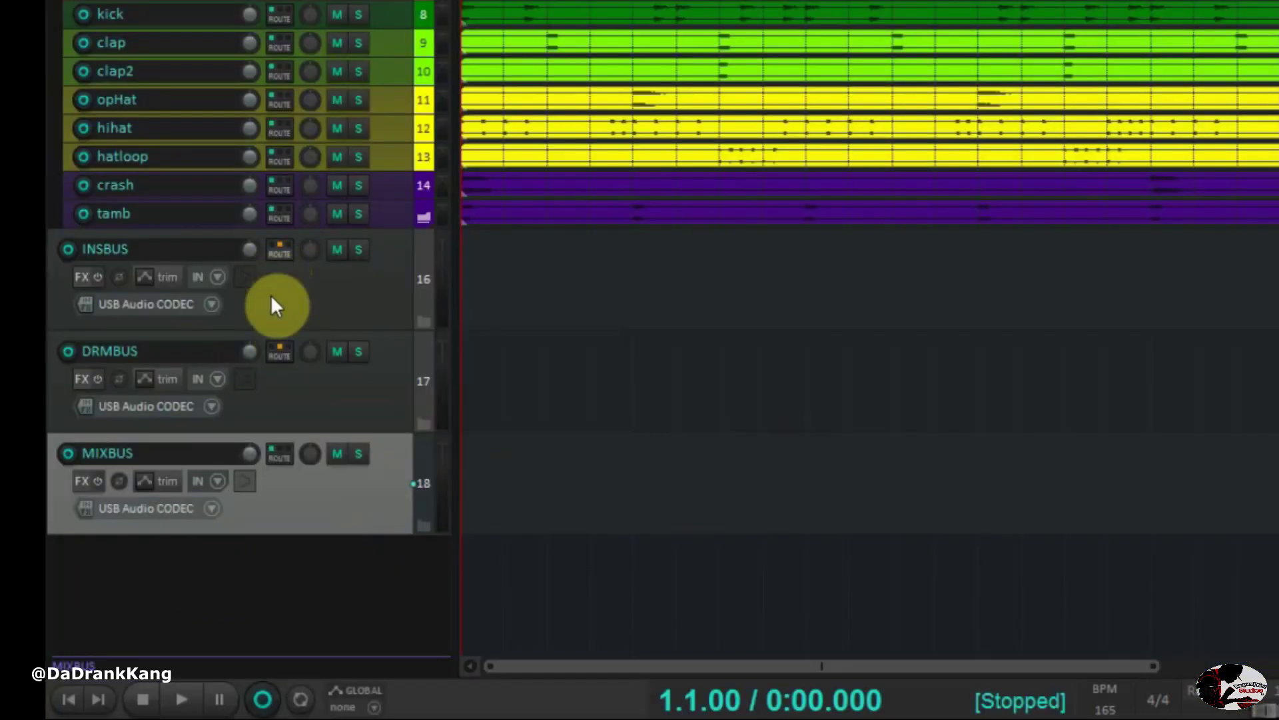
{"action": "left_click_drag", "start_coordinate": [270, 244], "coordinate": [269, 452]}
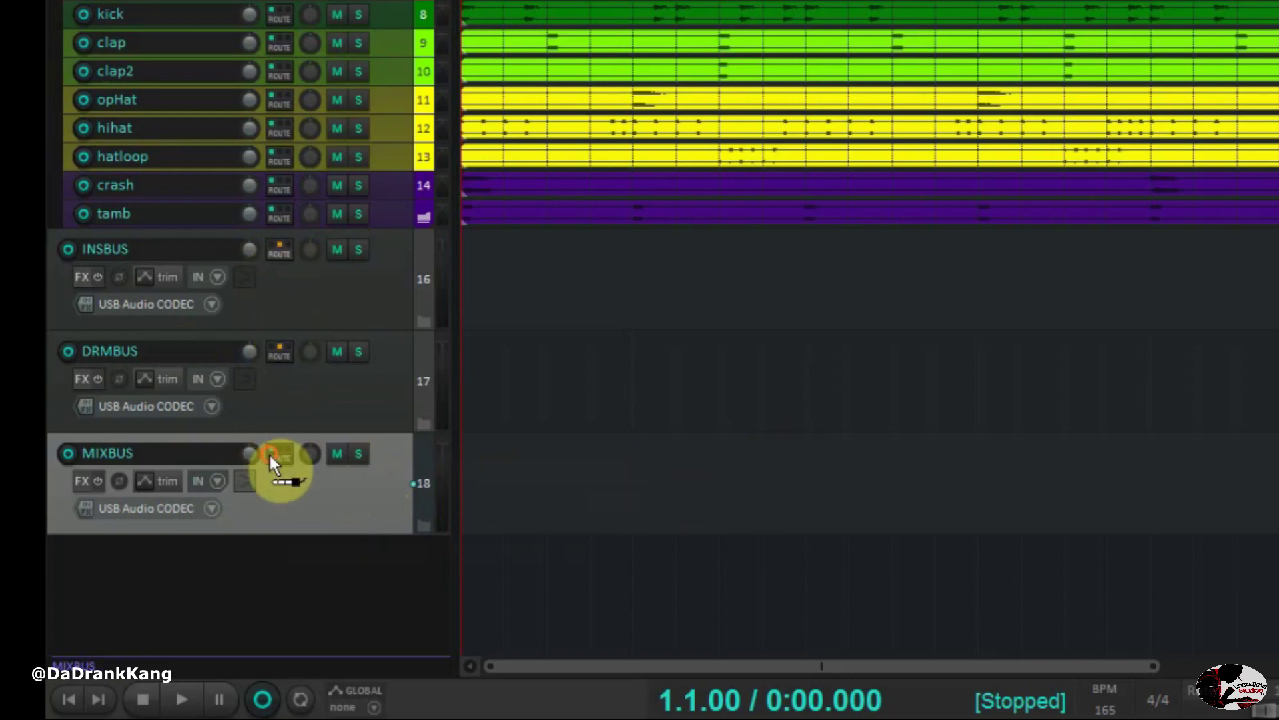
{"action": "left_click_drag", "start_coordinate": [291, 358], "coordinate": [291, 465]}
Disable the master send of both the DRMBUS and INSBUS tracks.
{"action": "right_click", "coordinate": [279, 350]}
{"action": "left_click", "coordinate": [274, 374]}
{"action": "right_click", "coordinate": [279, 355]}
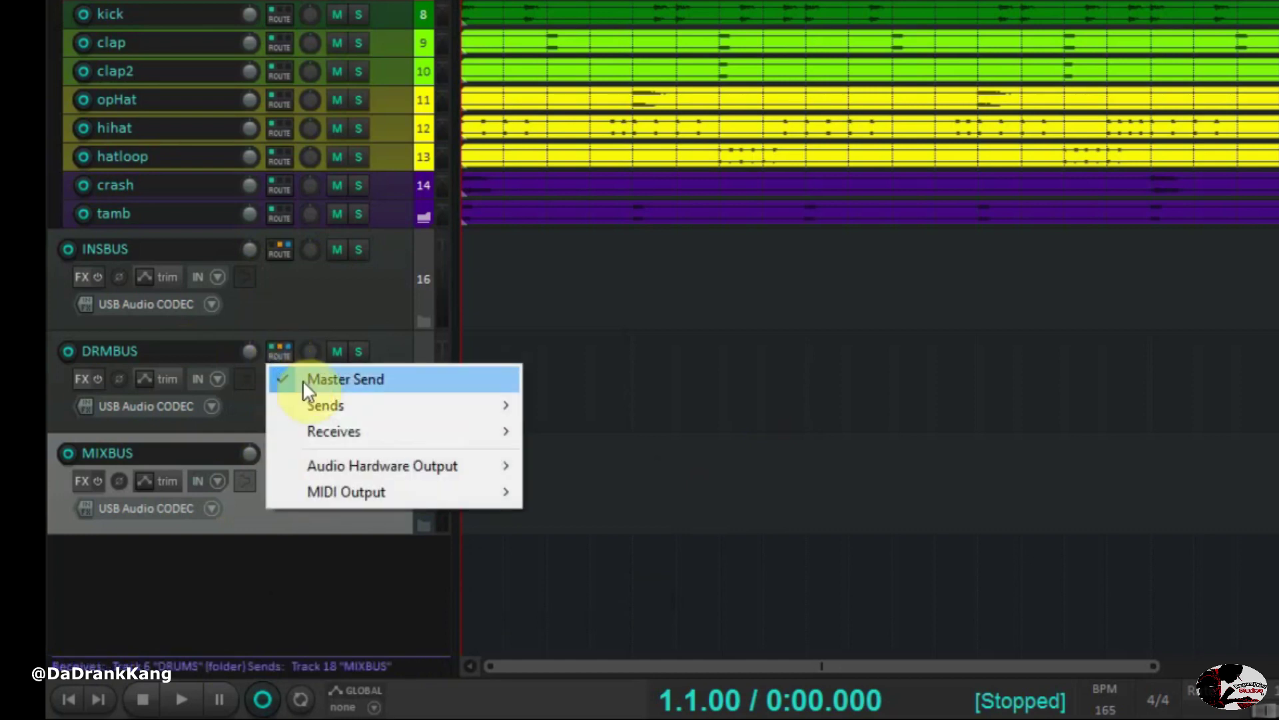
{"action": "left_click", "coordinate": [302, 380]}
{"action": "right_click", "coordinate": [284, 247]}
{"action": "left_click", "coordinate": [315, 276]}
{"action": "left_click", "coordinate": [281, 252]}
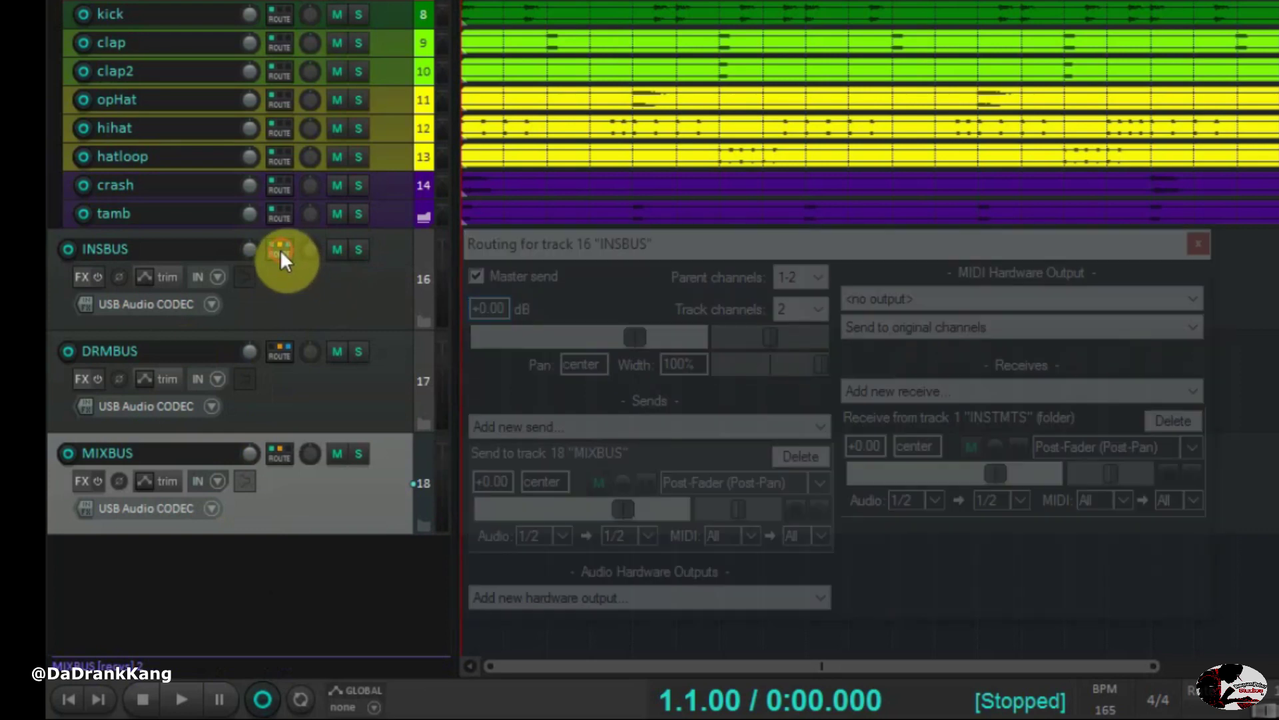
{"action": "right_click", "coordinate": [280, 249]}
{"action": "left_click", "coordinate": [297, 272]}
{"action": "left_click", "coordinate": [308, 322]}
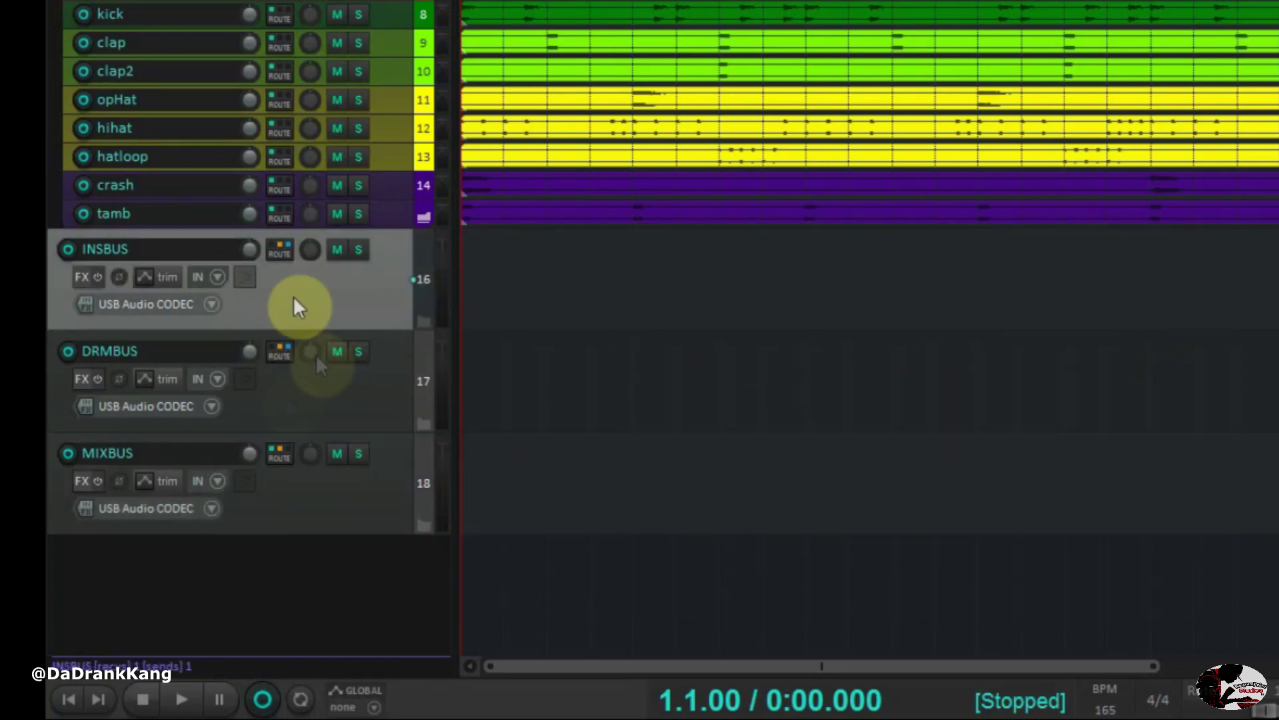
{"action": "left_click", "coordinate": [323, 501]}
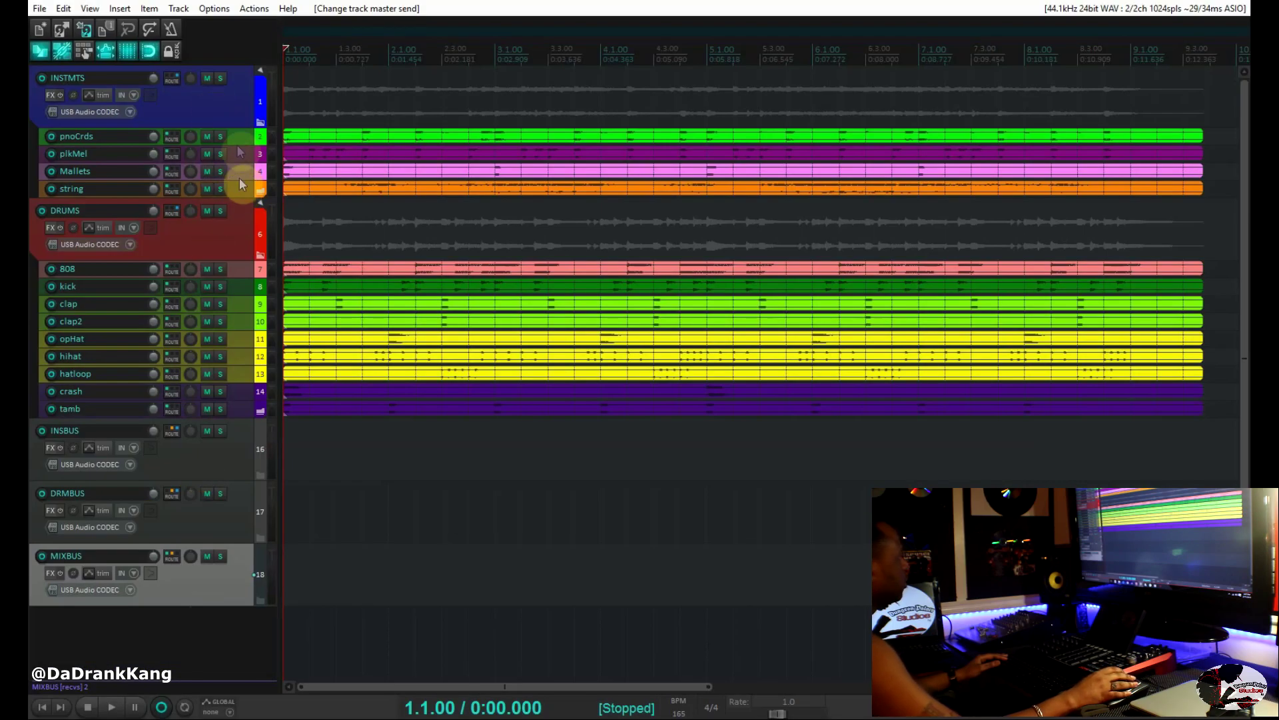
Check the signal path from the INSTMTS folder to MIXBUS and play the project with MIXBUS selected.
{"action": "left_click", "coordinate": [233, 107]}
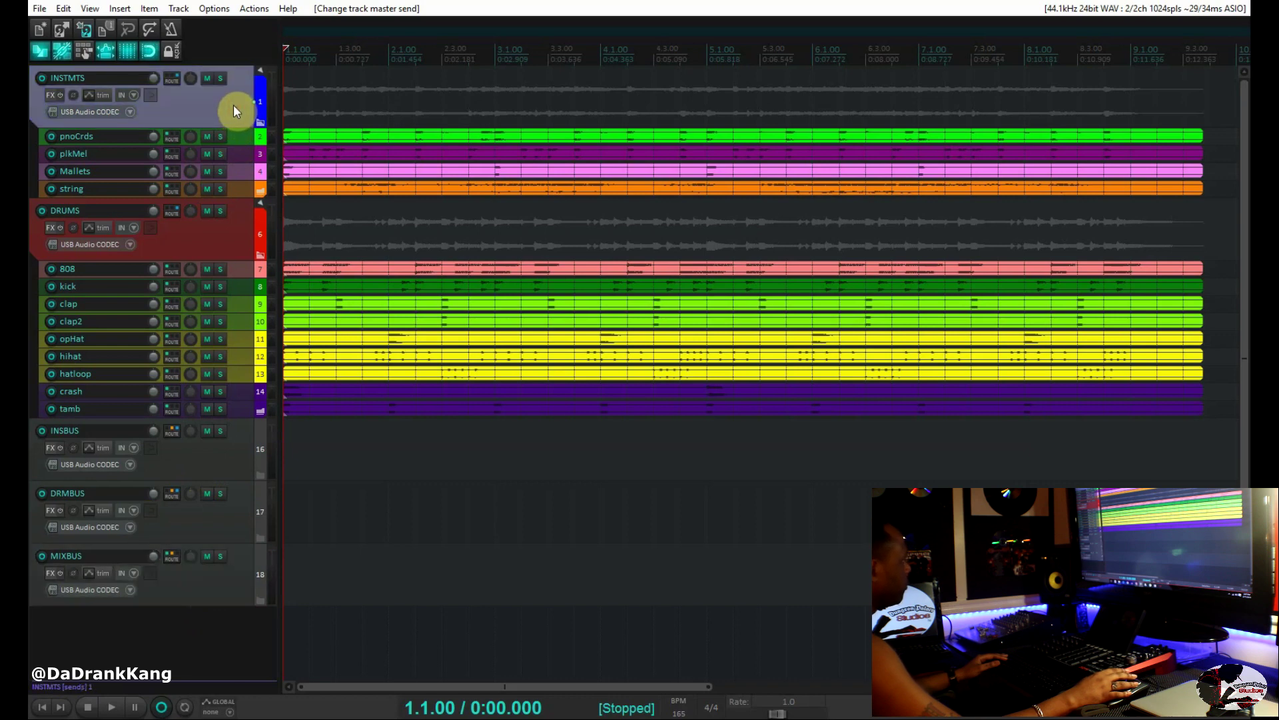
{"action": "mouse_move", "coordinate": [174, 82]}
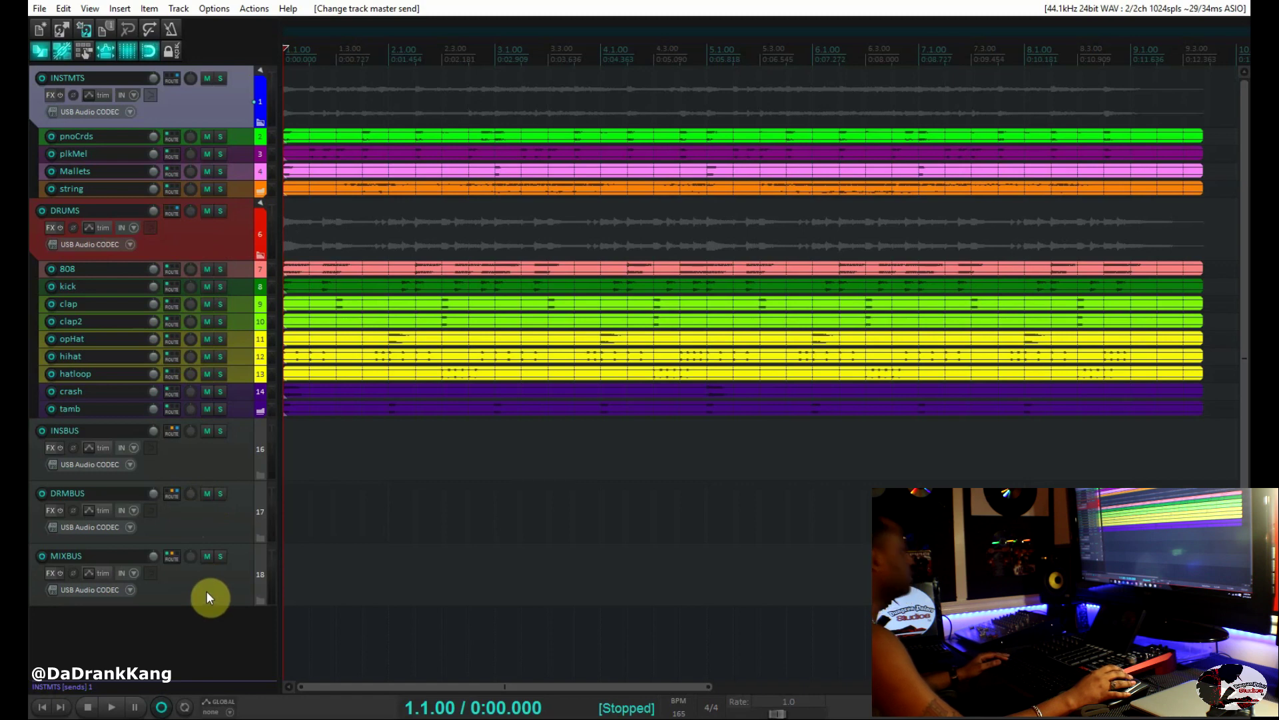
{"action": "left_click", "coordinate": [176, 575]}
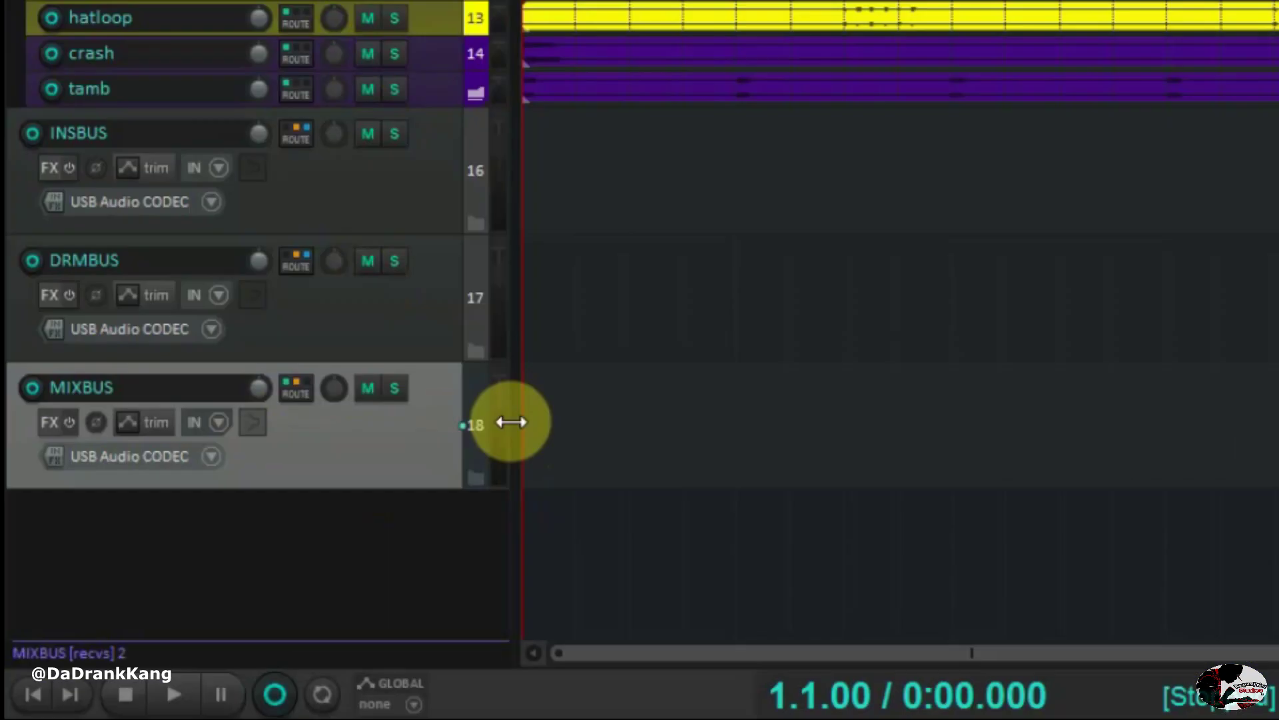
{"action": "key", "text": "space"}
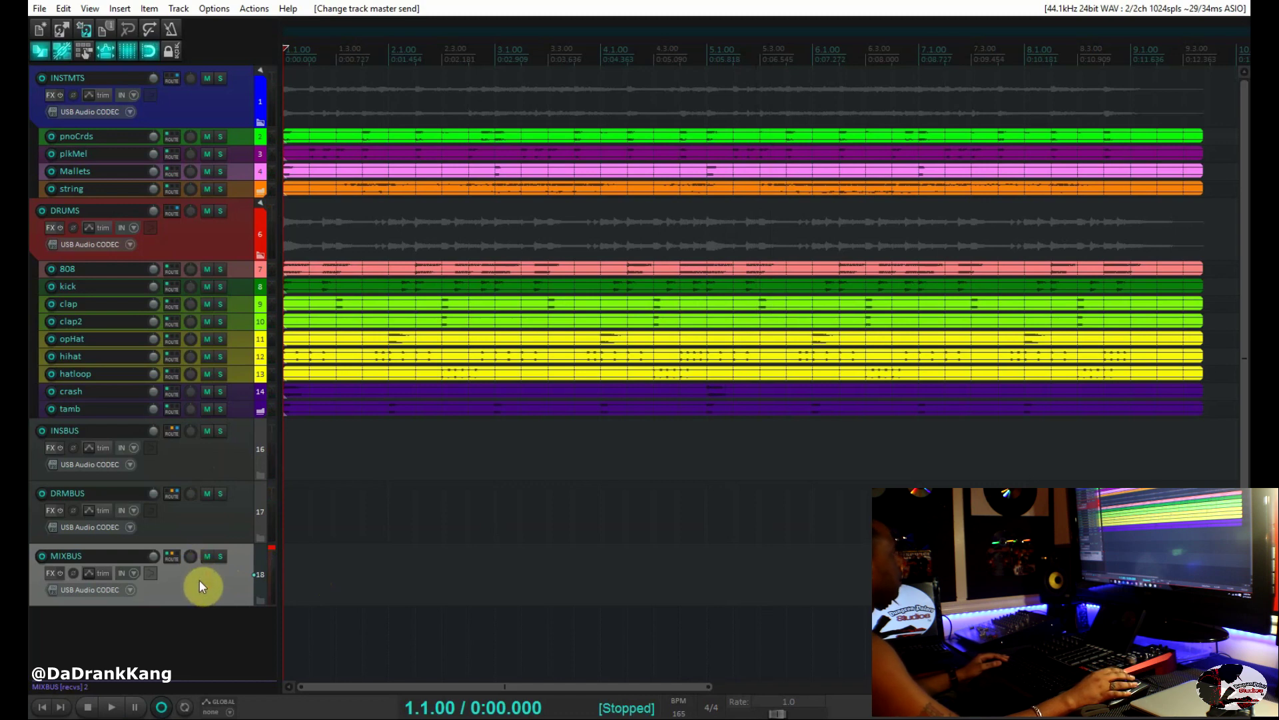
Add a new track below MIXBUS and name it PRTRK.
{"action": "double_click", "coordinate": [158, 637]}
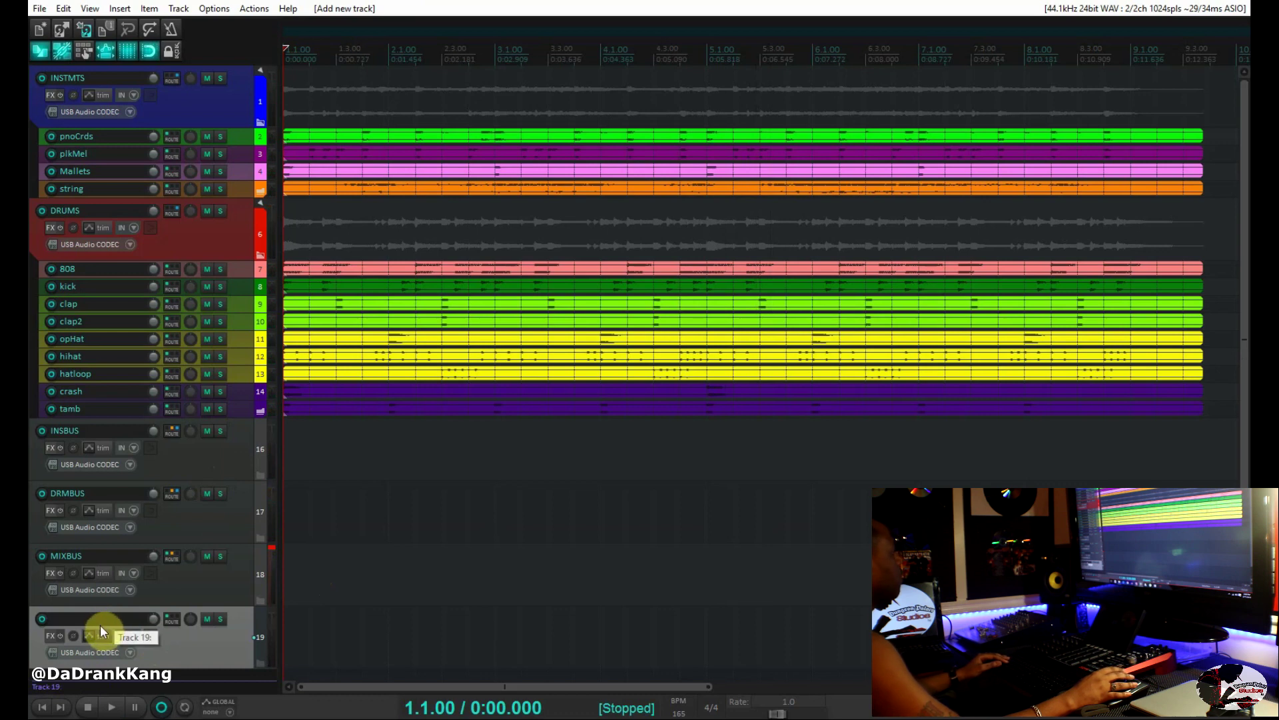
{"action": "type", "text": "PRTR"}
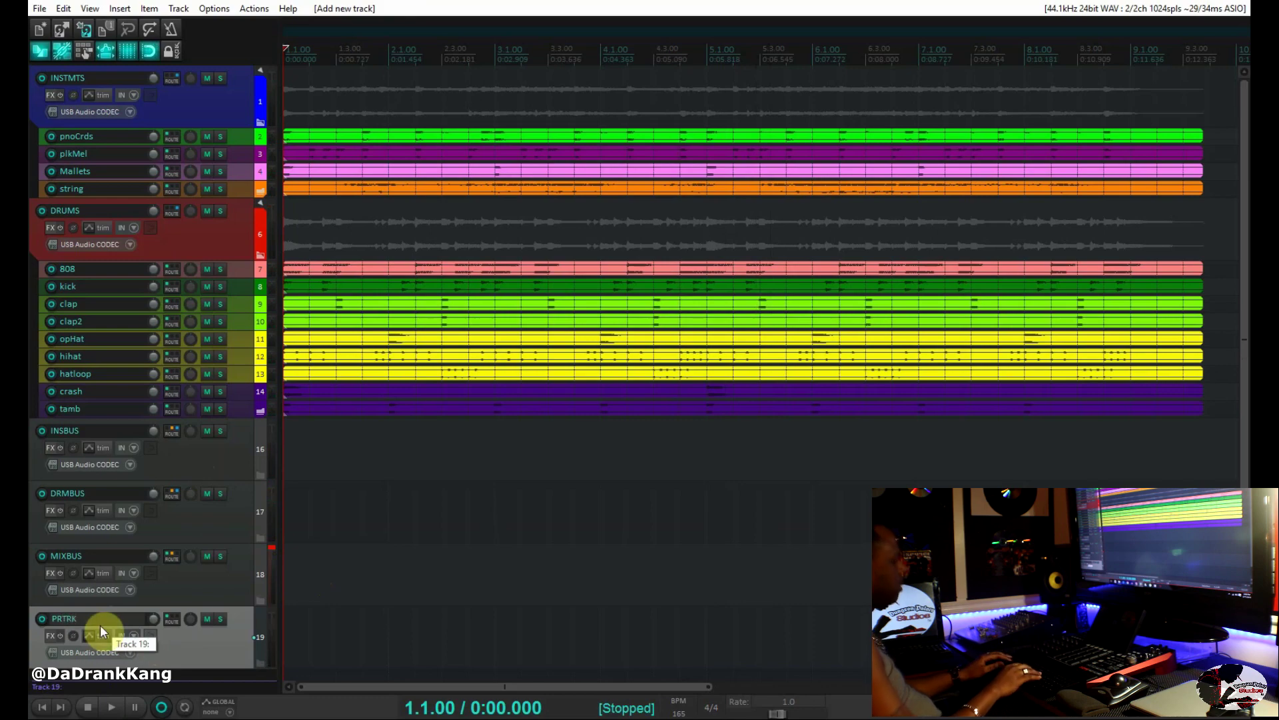
{"action": "type", "text": "K"}
{"action": "key", "text": "Return"}
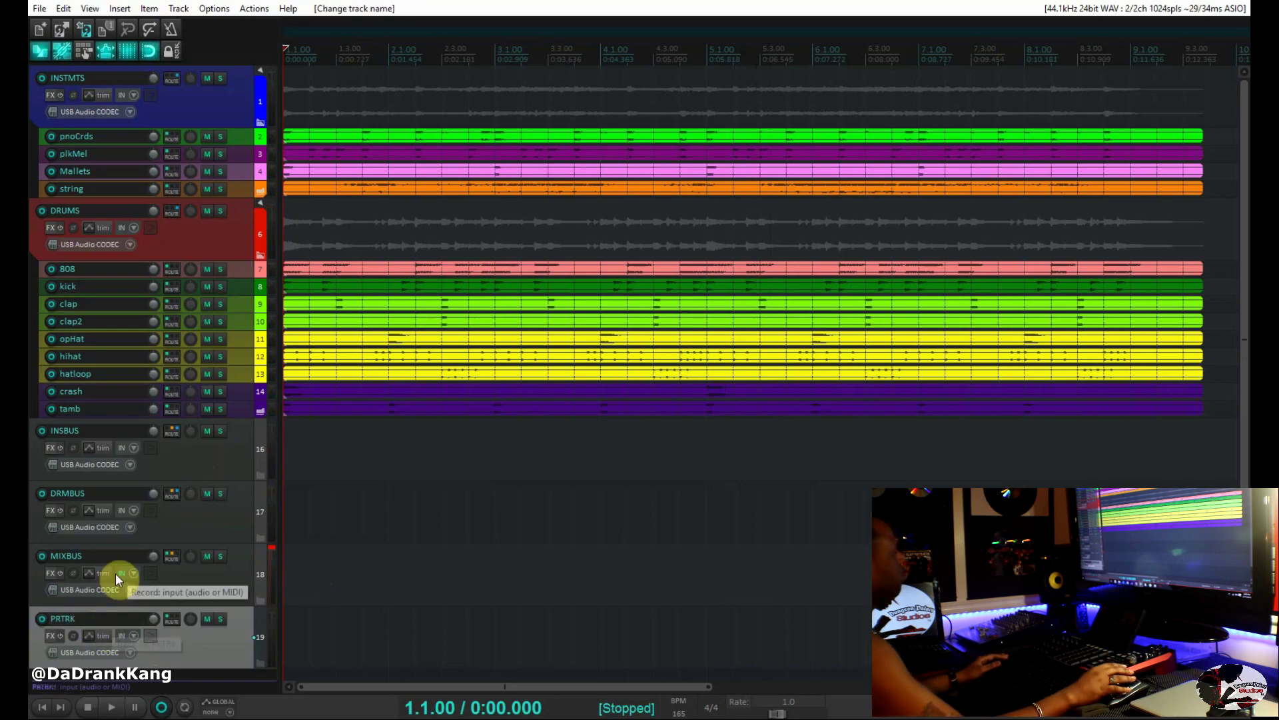
Create a send from the MIXBUS track to PRTRK and disable the master send of MIXBUS.
{"action": "scroll", "coordinate": [194, 563], "scroll_direction": "down", "scroll_amount": 1}
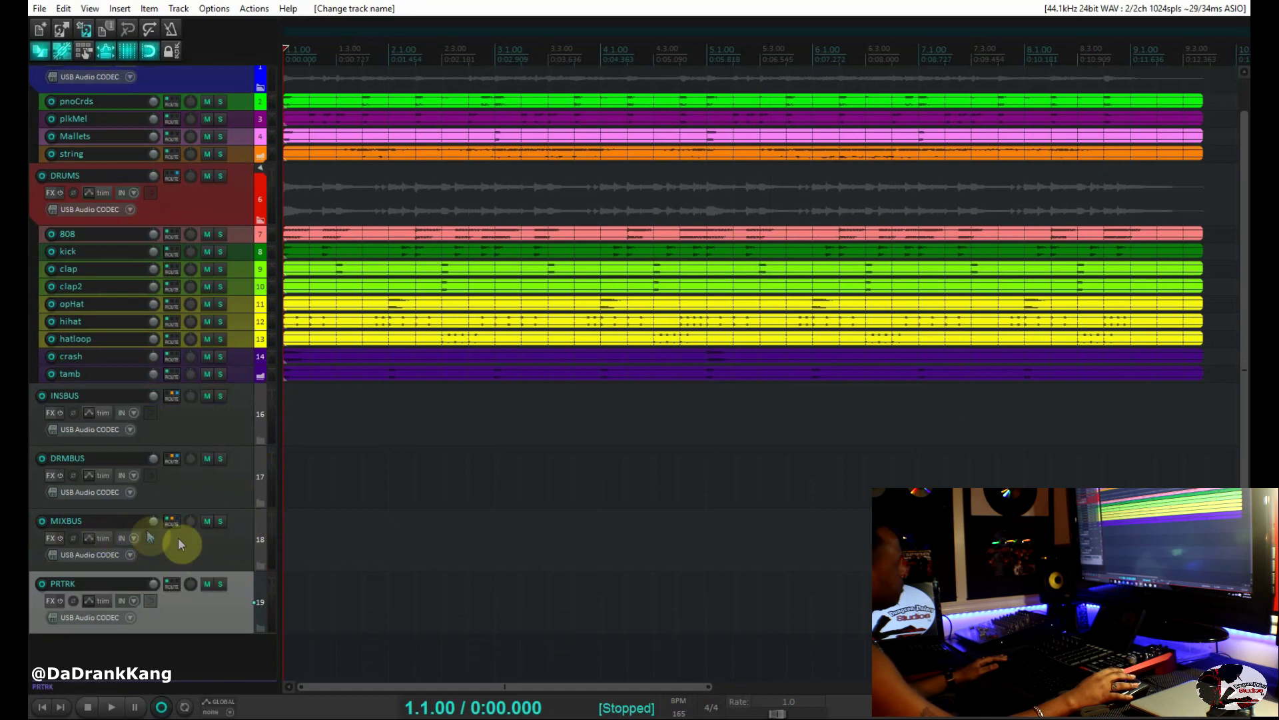
{"action": "left_click_drag", "start_coordinate": [171, 522], "coordinate": [172, 590]}
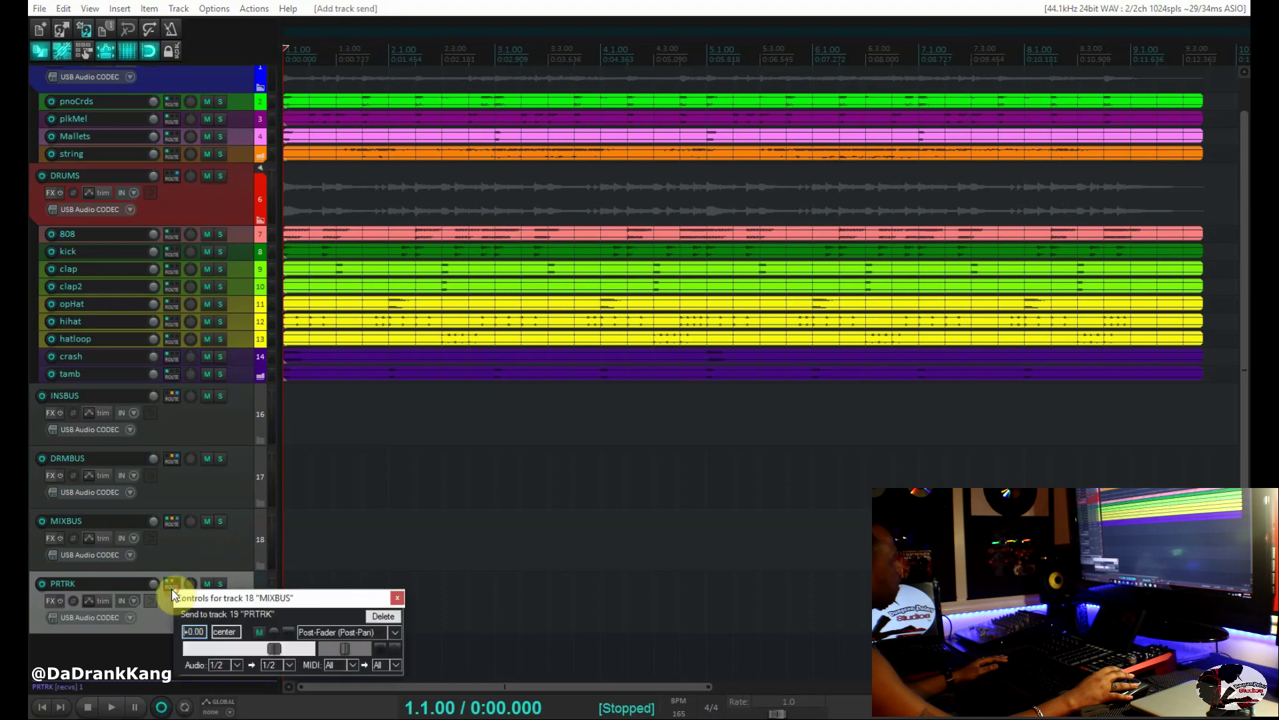
{"action": "right_click", "coordinate": [172, 523]}
{"action": "left_click", "coordinate": [193, 535]}
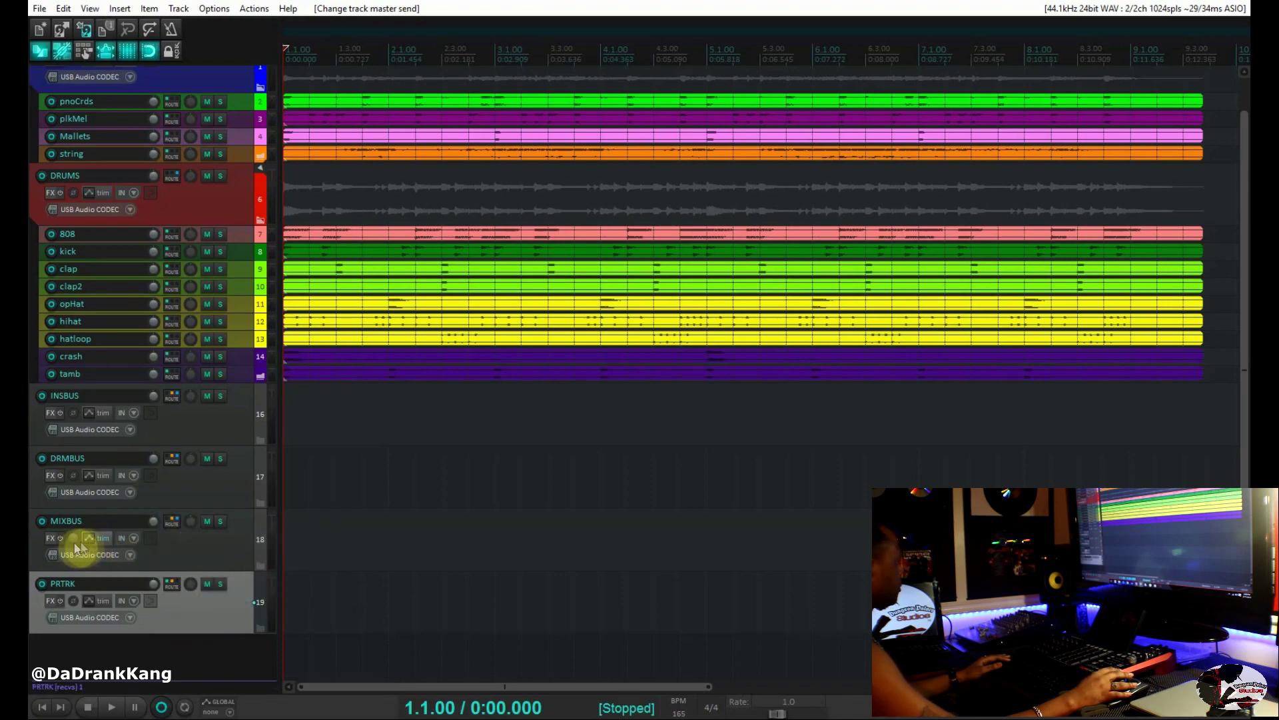
Add the Cockos plugins ReaPitch, ReaDelay and ReaEQ to the effects chain of the MIXBUS track.
{"action": "left_click", "coordinate": [48, 540]}
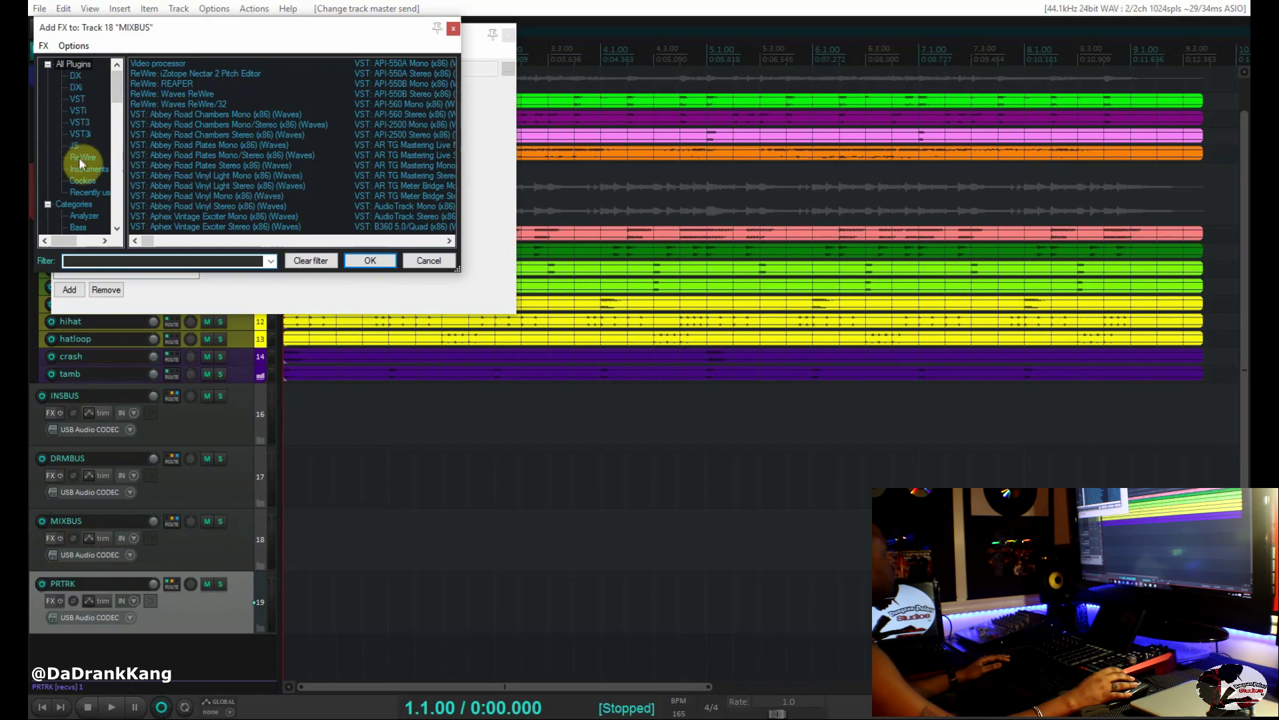
{"action": "left_click", "coordinate": [79, 181]}
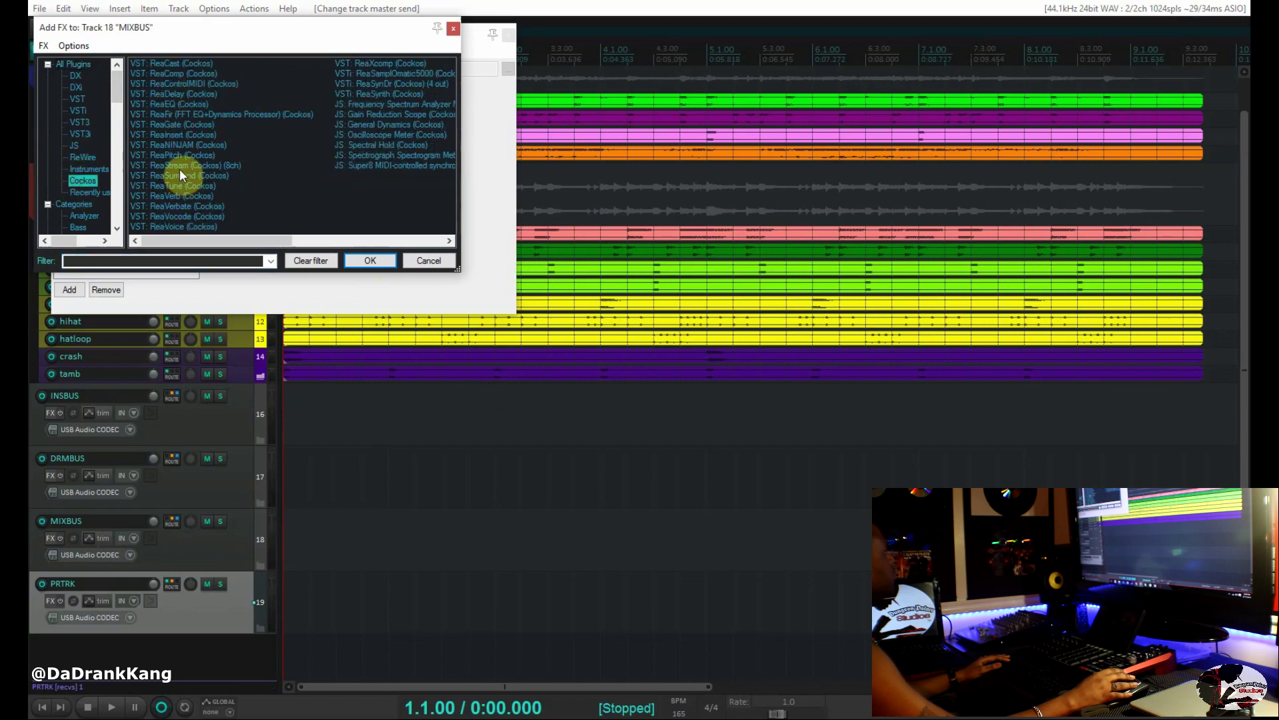
{"action": "double_click", "coordinate": [179, 156]}
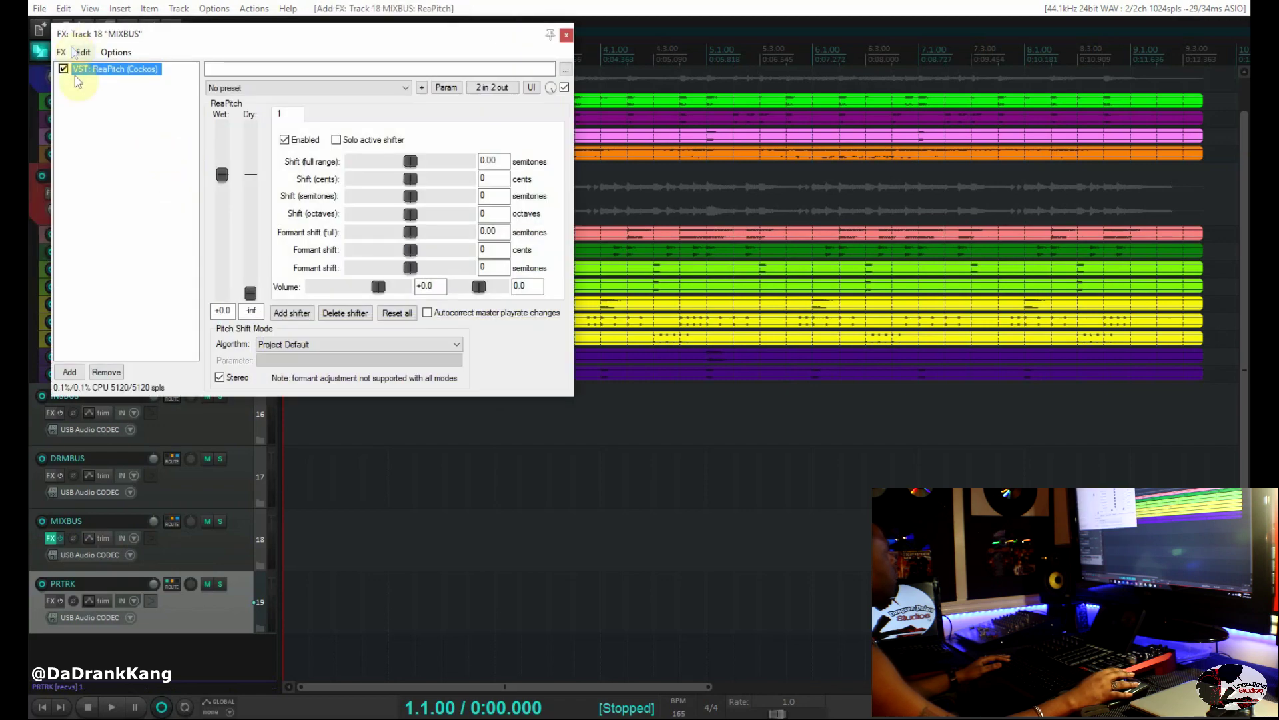
{"action": "left_click", "coordinate": [70, 371]}
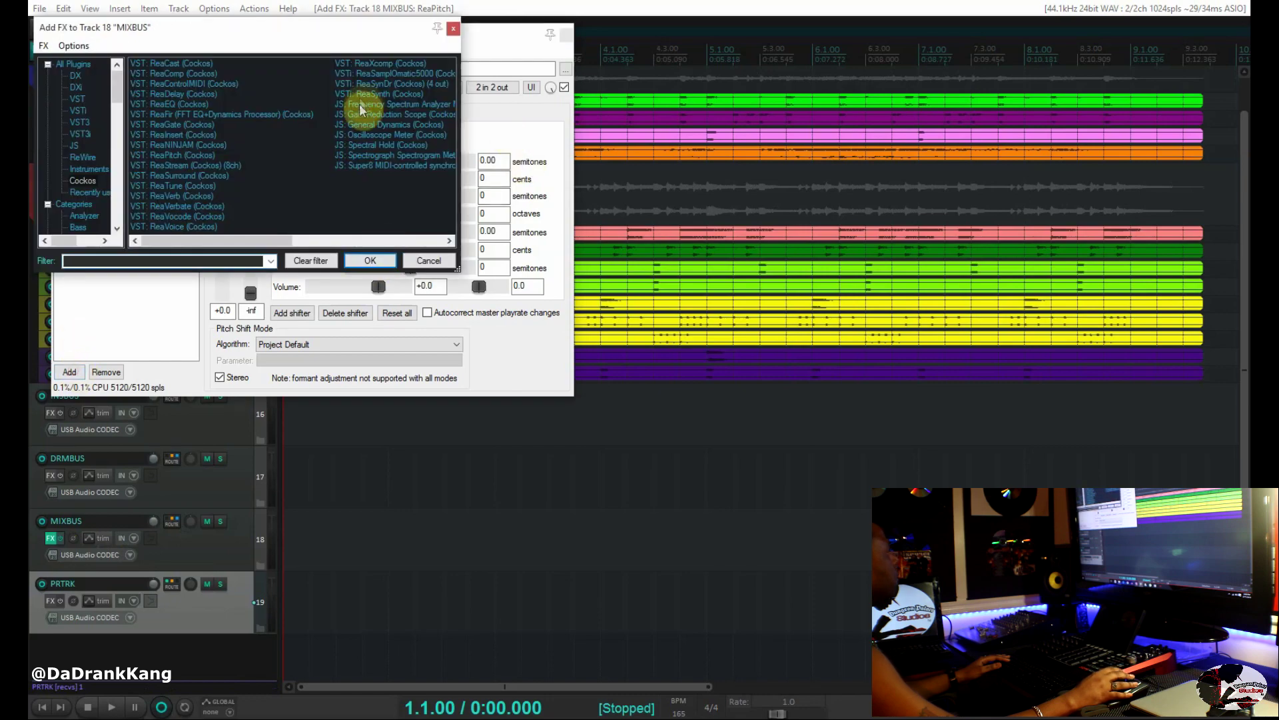
{"action": "double_click", "coordinate": [181, 93]}
{"action": "left_click", "coordinate": [69, 309]}
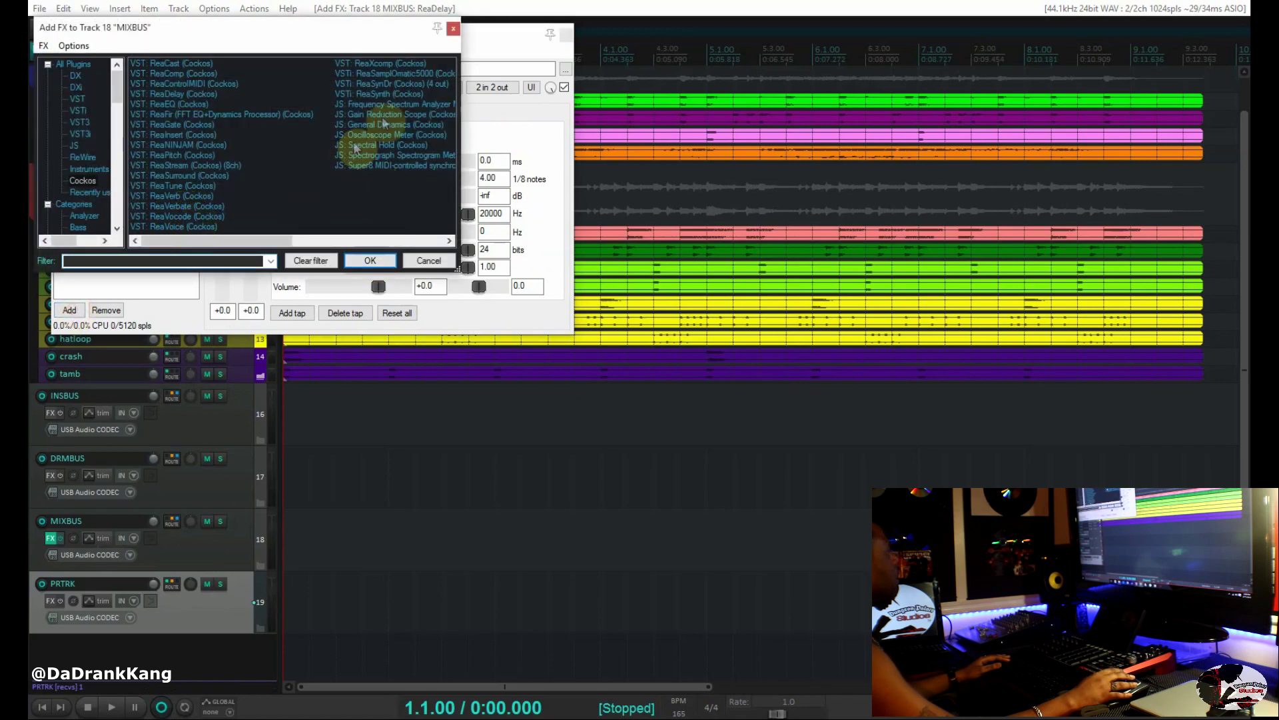
{"action": "double_click", "coordinate": [181, 102]}
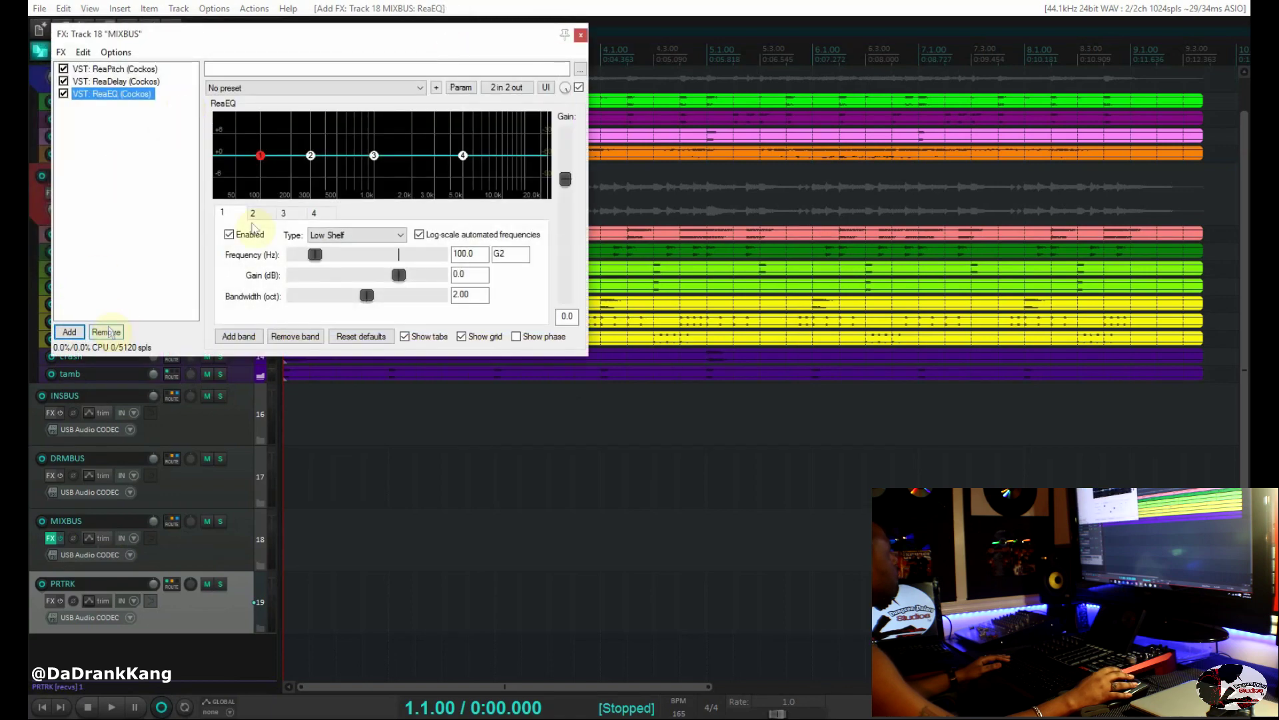
Bypass ReaPitch, ReaDelay and ReaEQ on the MIXBUS track and close its effects chain.
{"action": "left_click", "coordinate": [63, 69]}
{"action": "left_click", "coordinate": [64, 81]}
{"action": "left_click", "coordinate": [63, 92]}
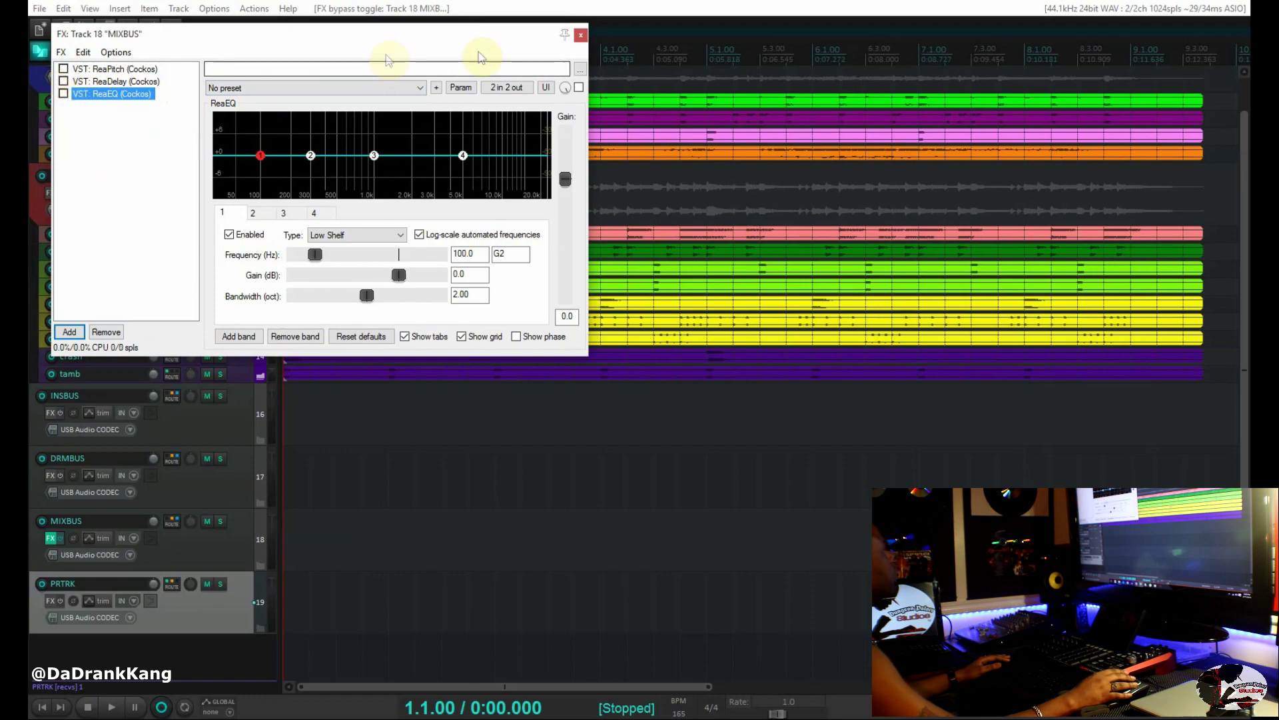
{"action": "left_click", "coordinate": [577, 37]}
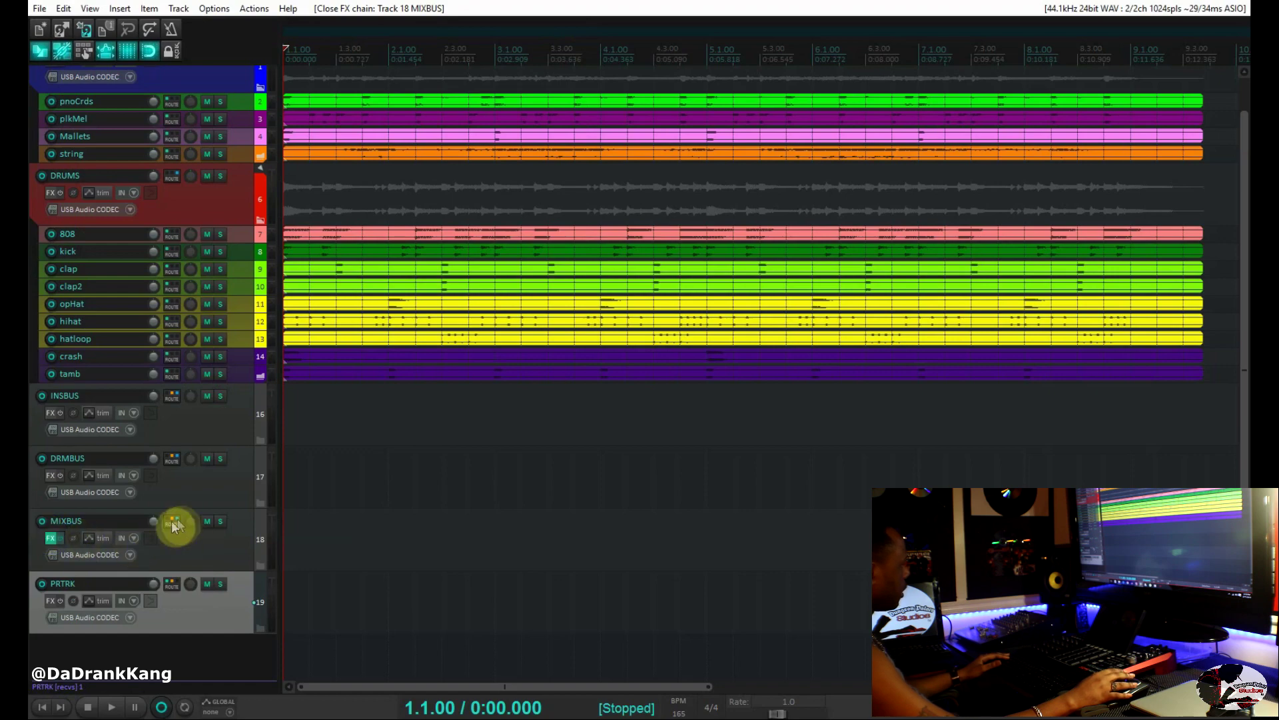
Set the PRTRK track to record its stereo output and arm it for recording.
{"action": "right_click", "coordinate": [41, 586]}
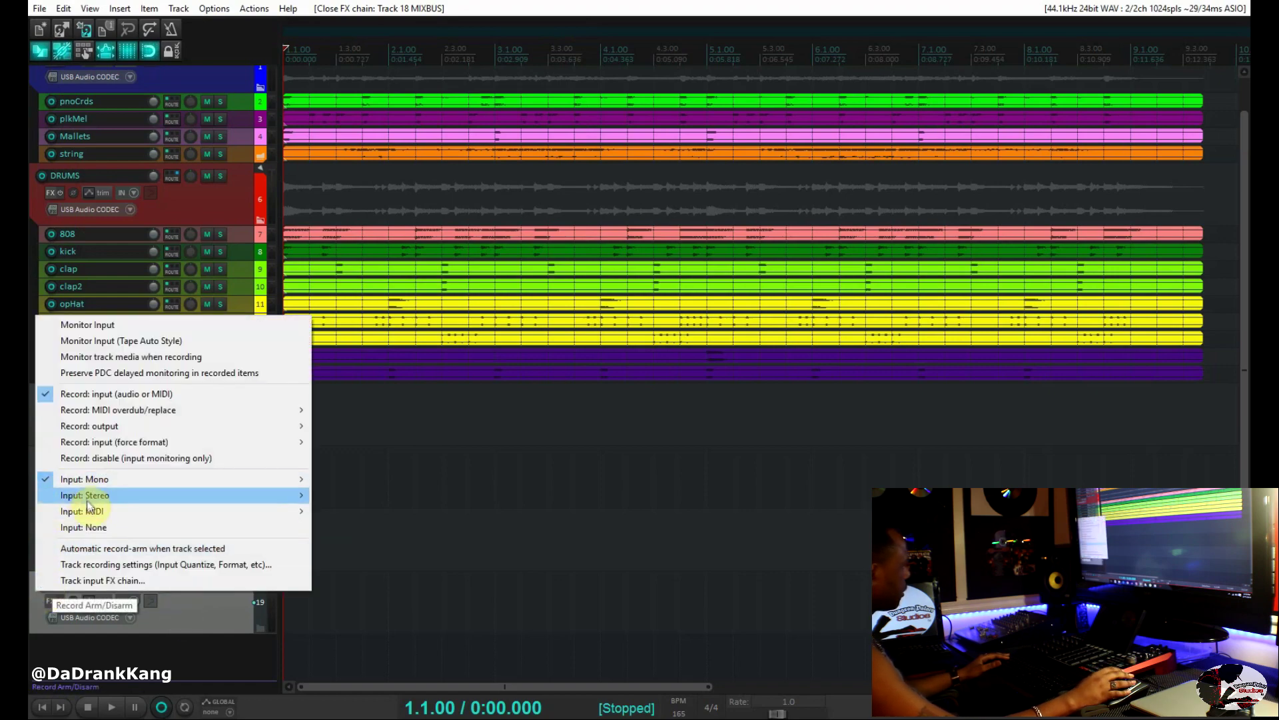
{"action": "mouse_move", "coordinate": [198, 434]}
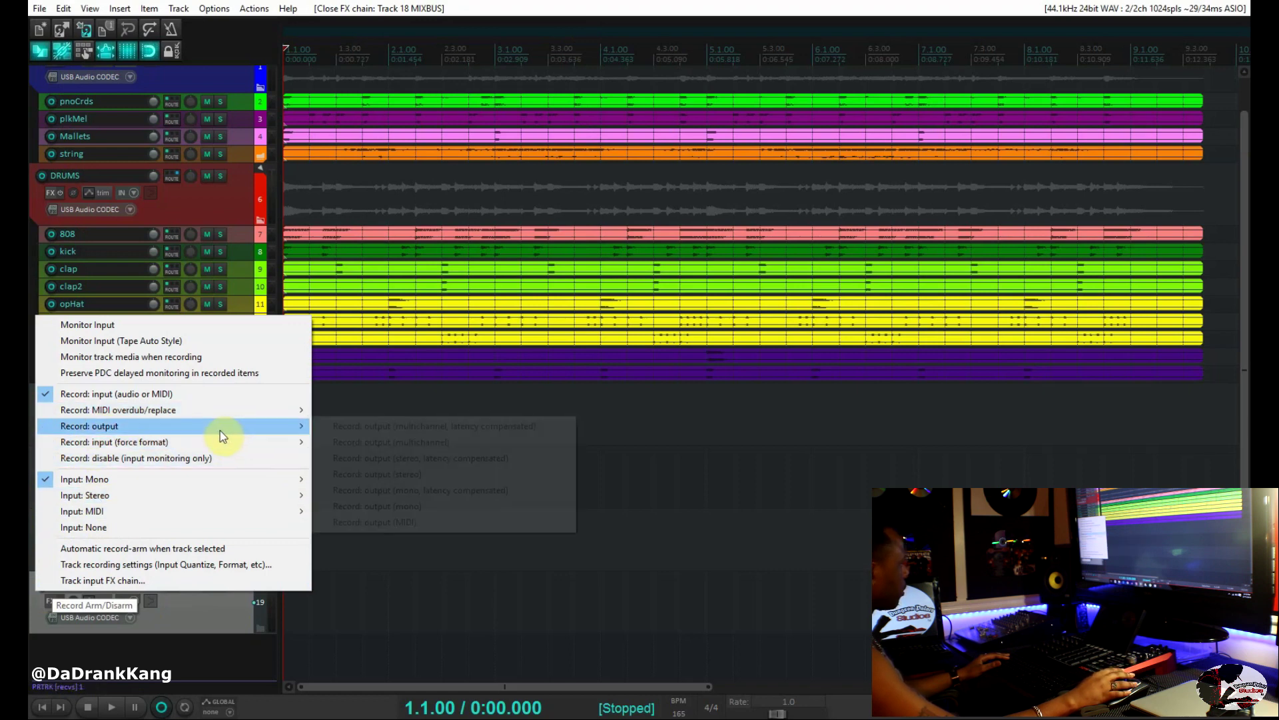
{"action": "mouse_move", "coordinate": [133, 445]}
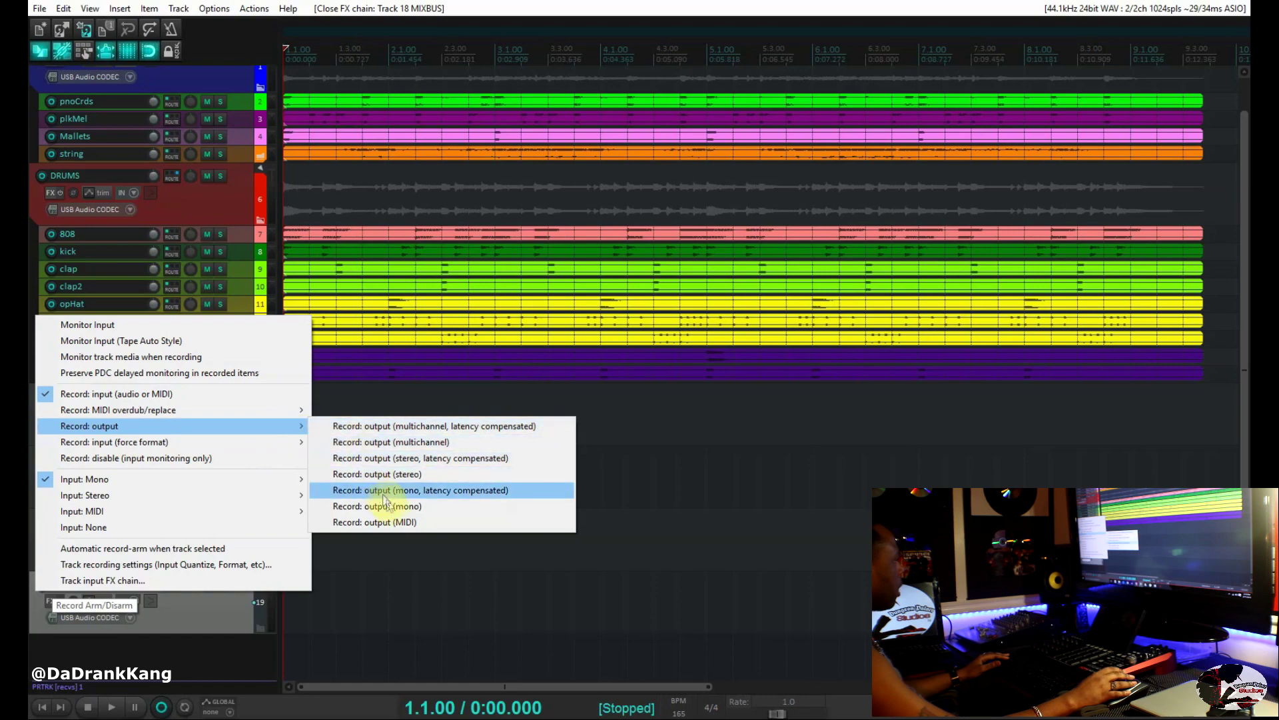
{"action": "left_click", "coordinate": [396, 474]}
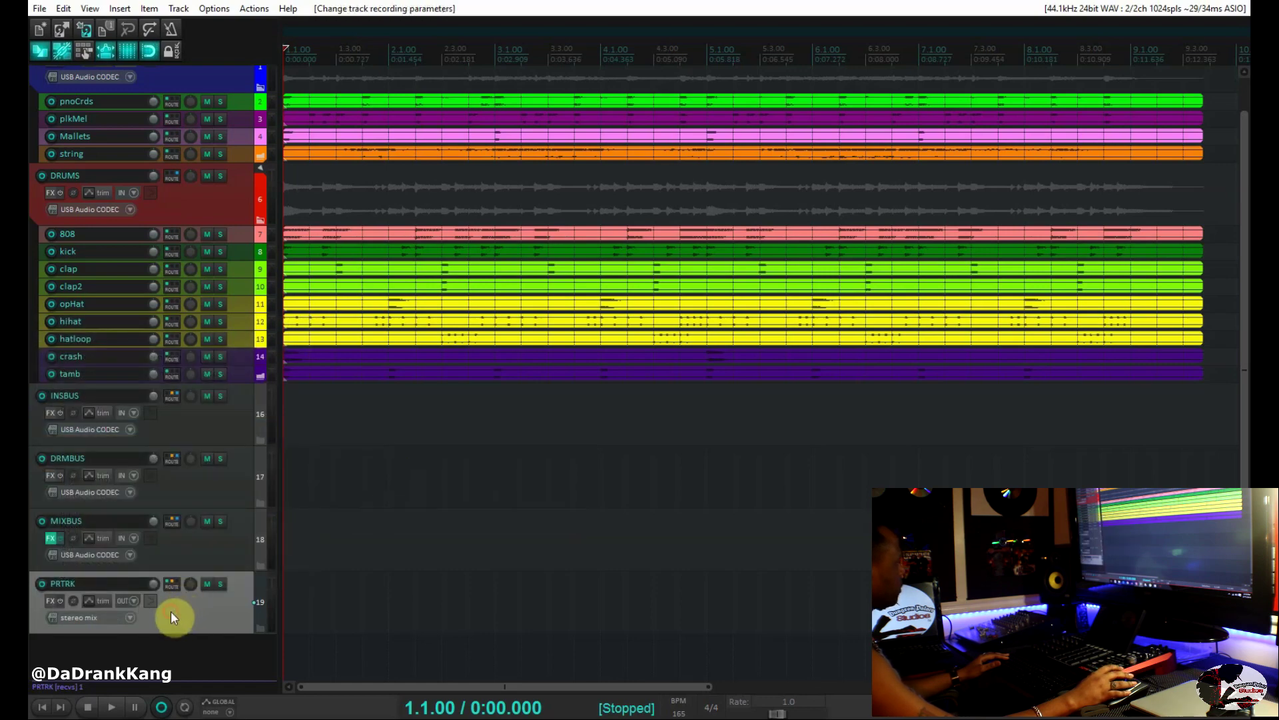
{"action": "left_click", "coordinate": [41, 583]}
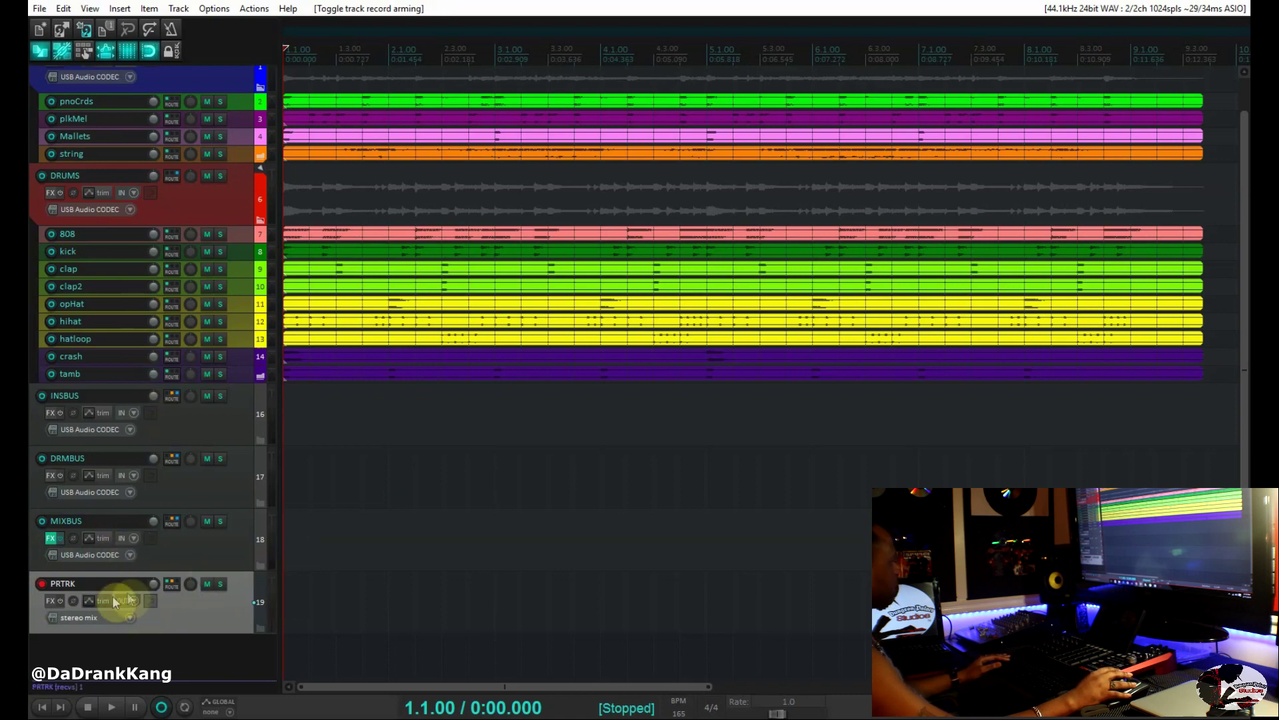
Record the mix onto the PRTRK track, stop partway through the beat and save the recorded file.
{"action": "left_click", "coordinate": [161, 709]}
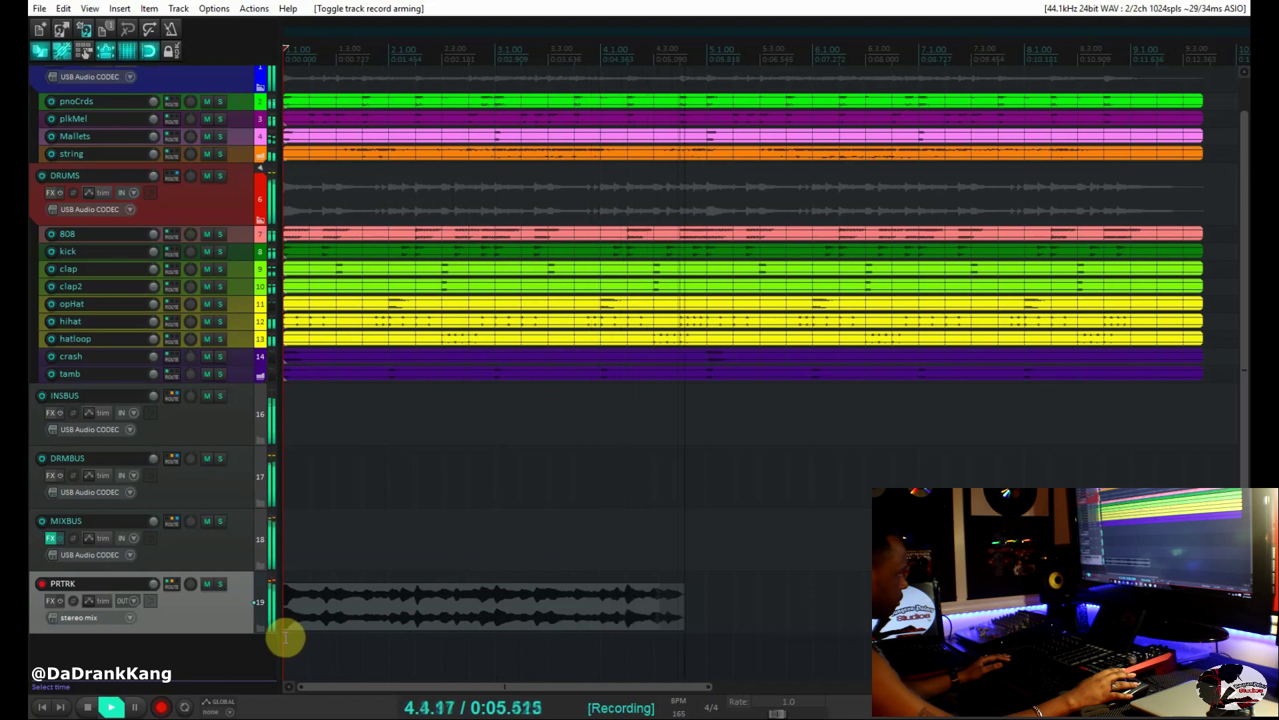
{"action": "key", "text": "space"}
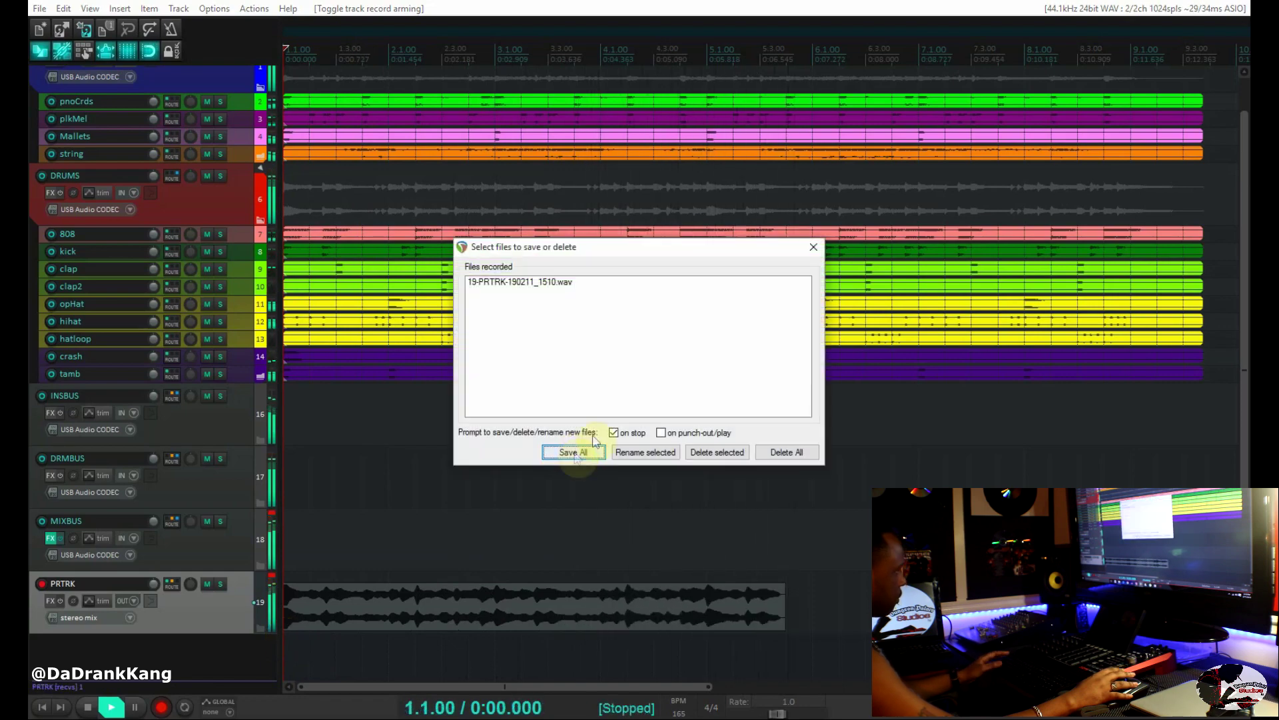
{"action": "left_click", "coordinate": [584, 454]}
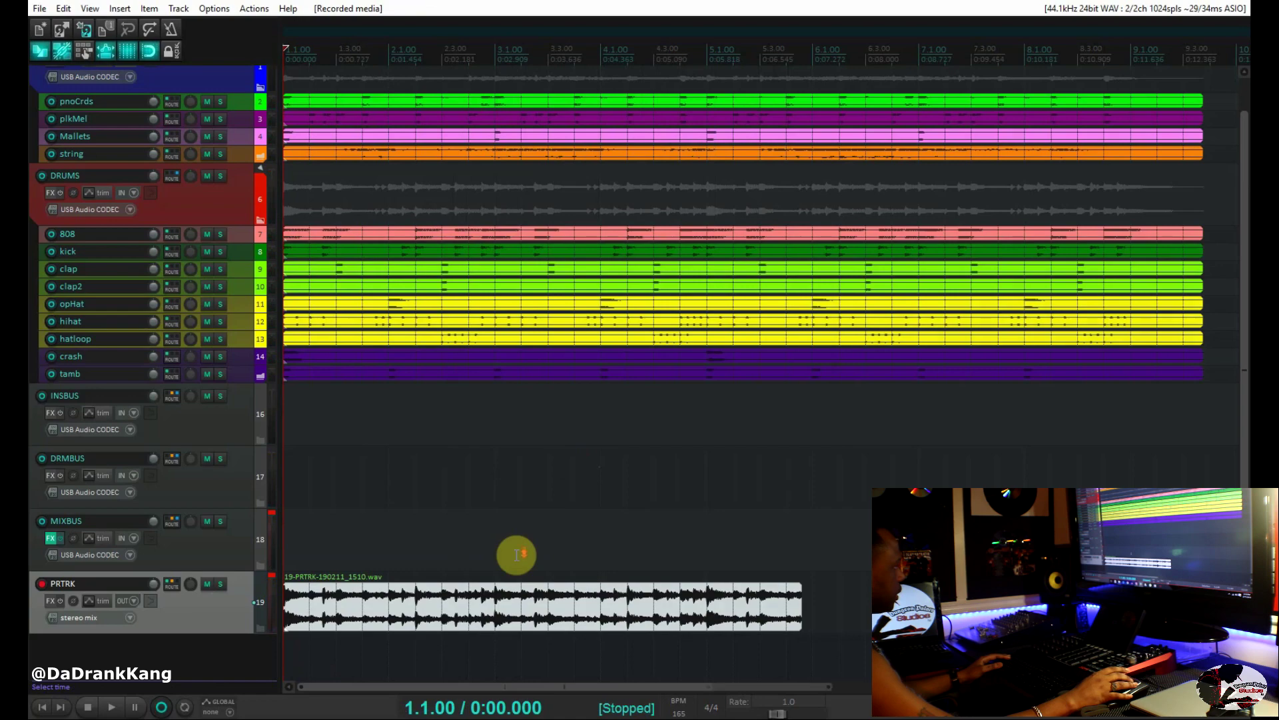
Toggle the ReaDelay and ReaEQ effects on and off in the MIXBUS effects chain, and close the chain.
{"action": "scroll", "coordinate": [514, 551], "scroll_direction": "down", "scroll_amount": 3}
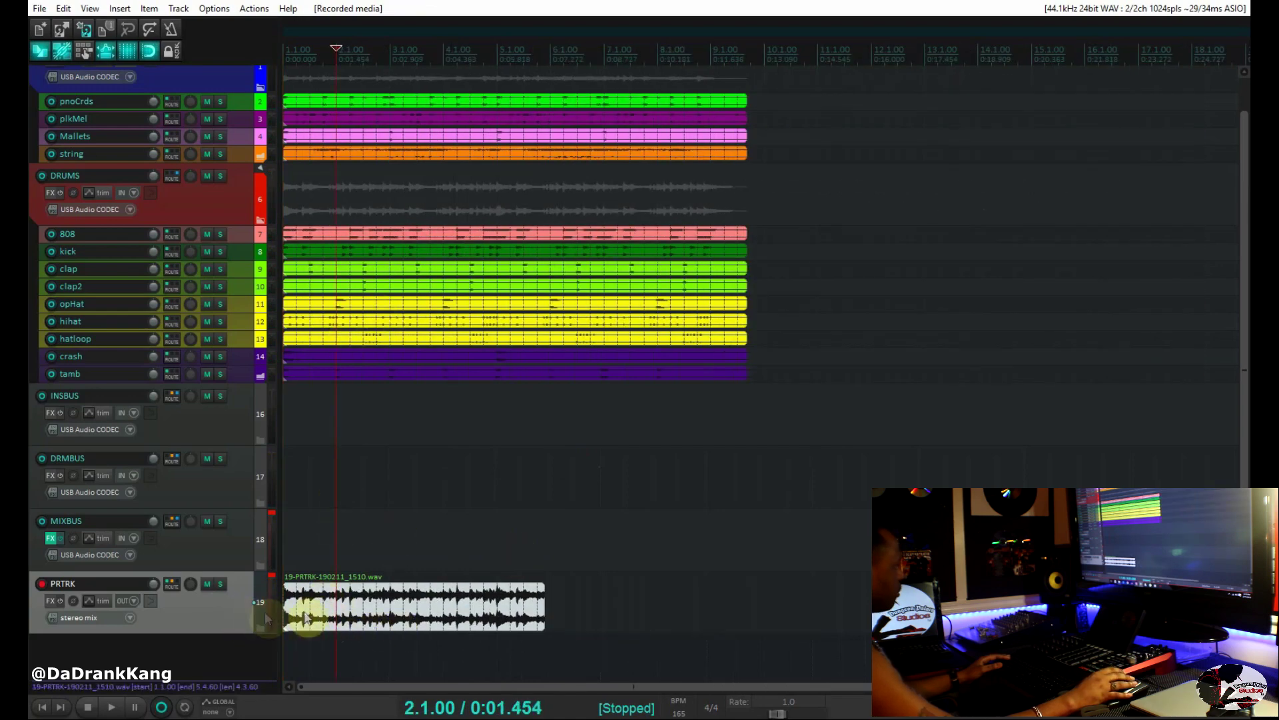
{"action": "scroll", "coordinate": [221, 604], "scroll_direction": "up", "scroll_amount": 1}
{"action": "scroll", "coordinate": [221, 604], "scroll_direction": "down", "scroll_amount": 1}
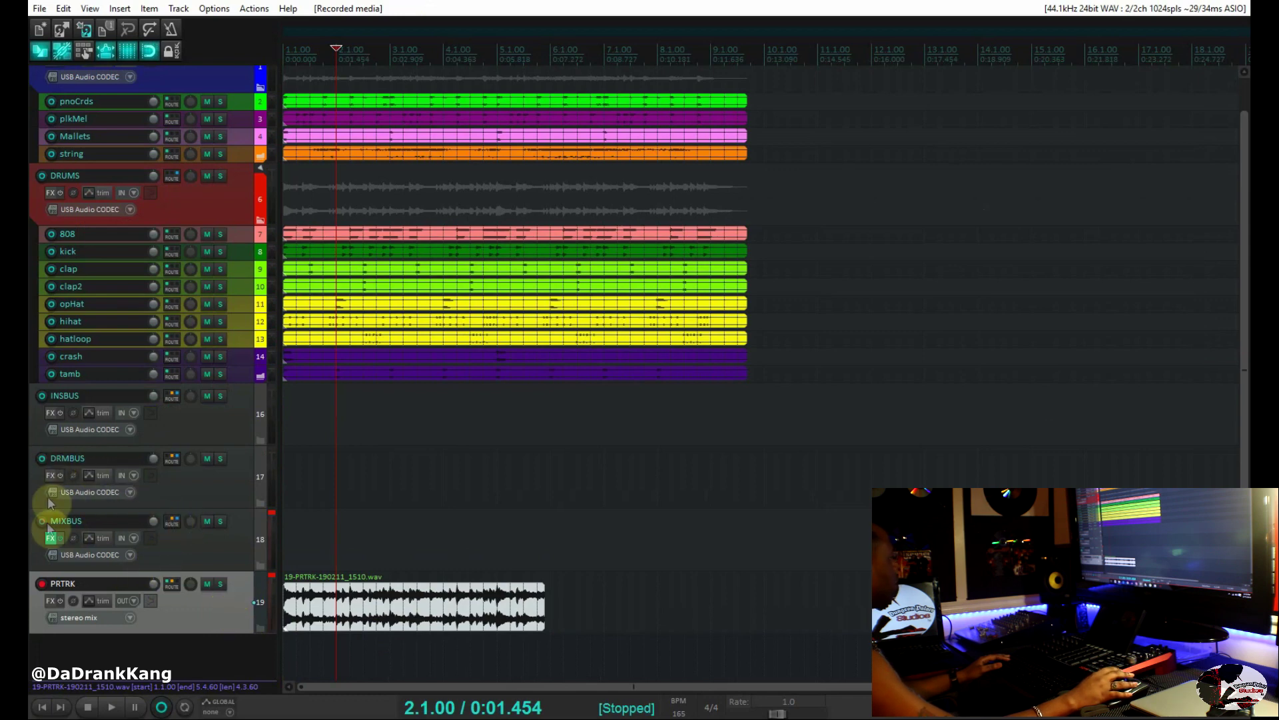
{"action": "left_click", "coordinate": [41, 521]}
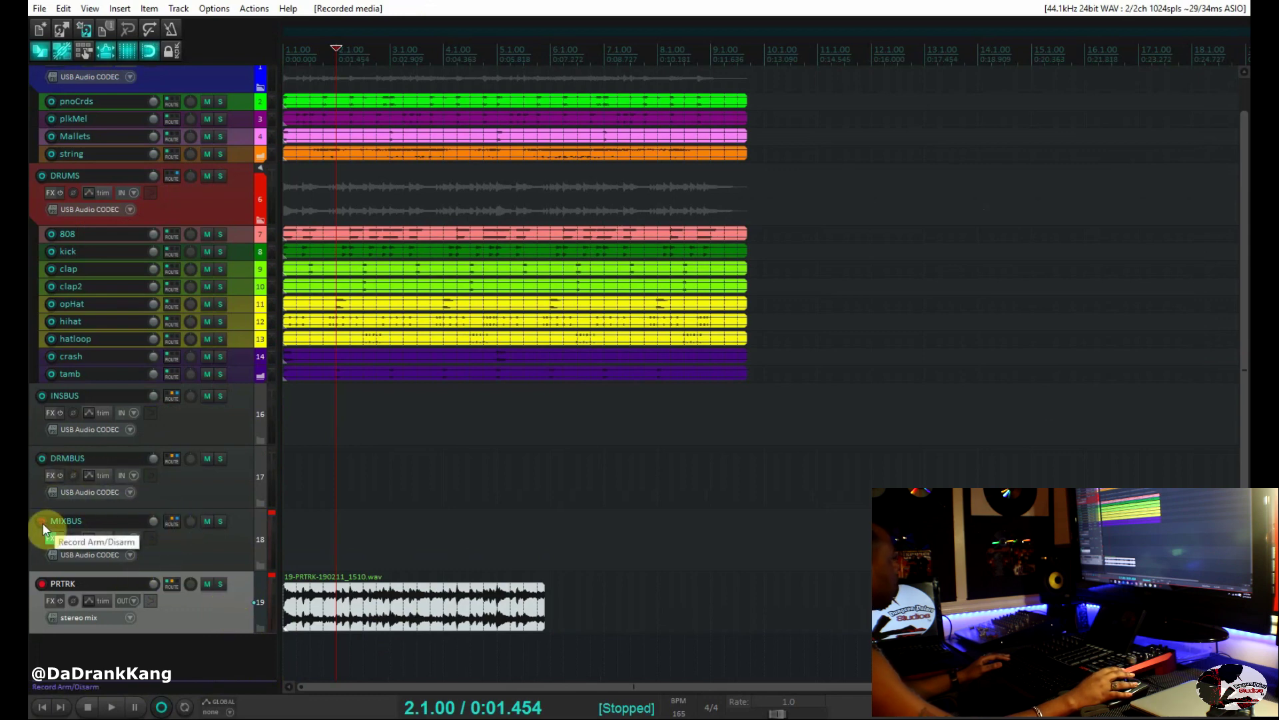
{"action": "left_click", "coordinate": [50, 538]}
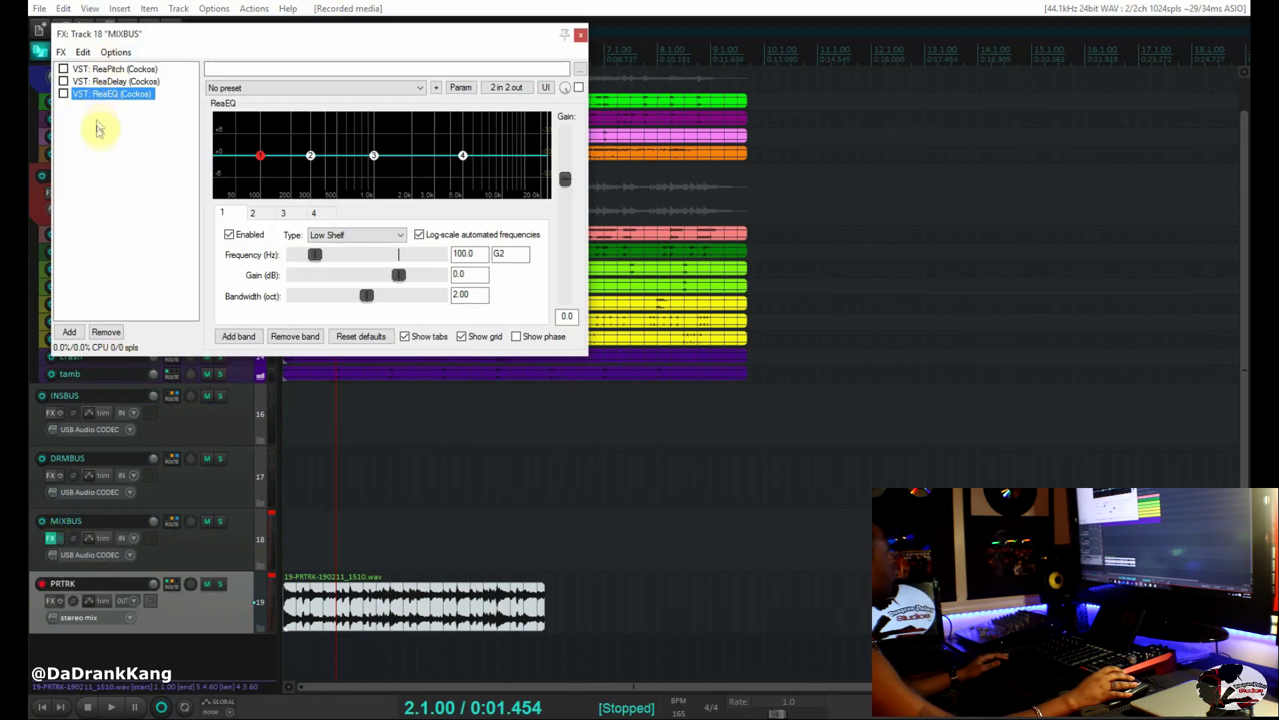
{"action": "left_click", "coordinate": [63, 81]}
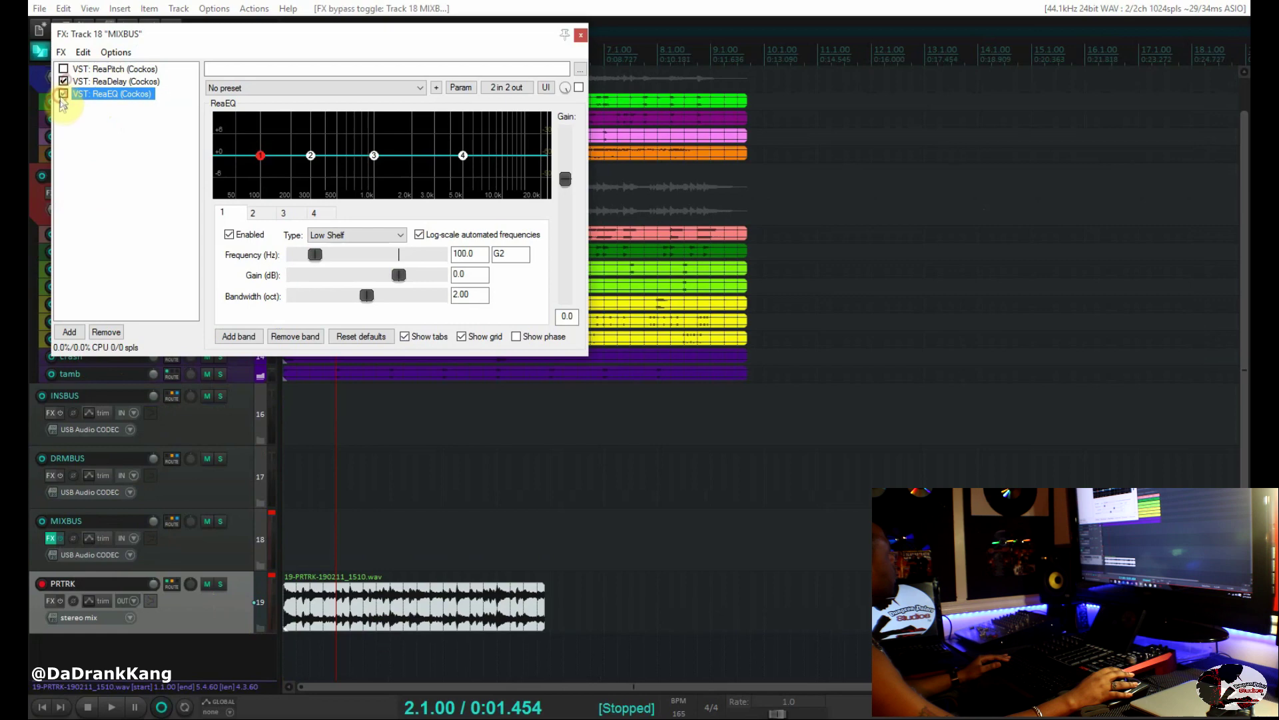
{"action": "left_click", "coordinate": [63, 94]}
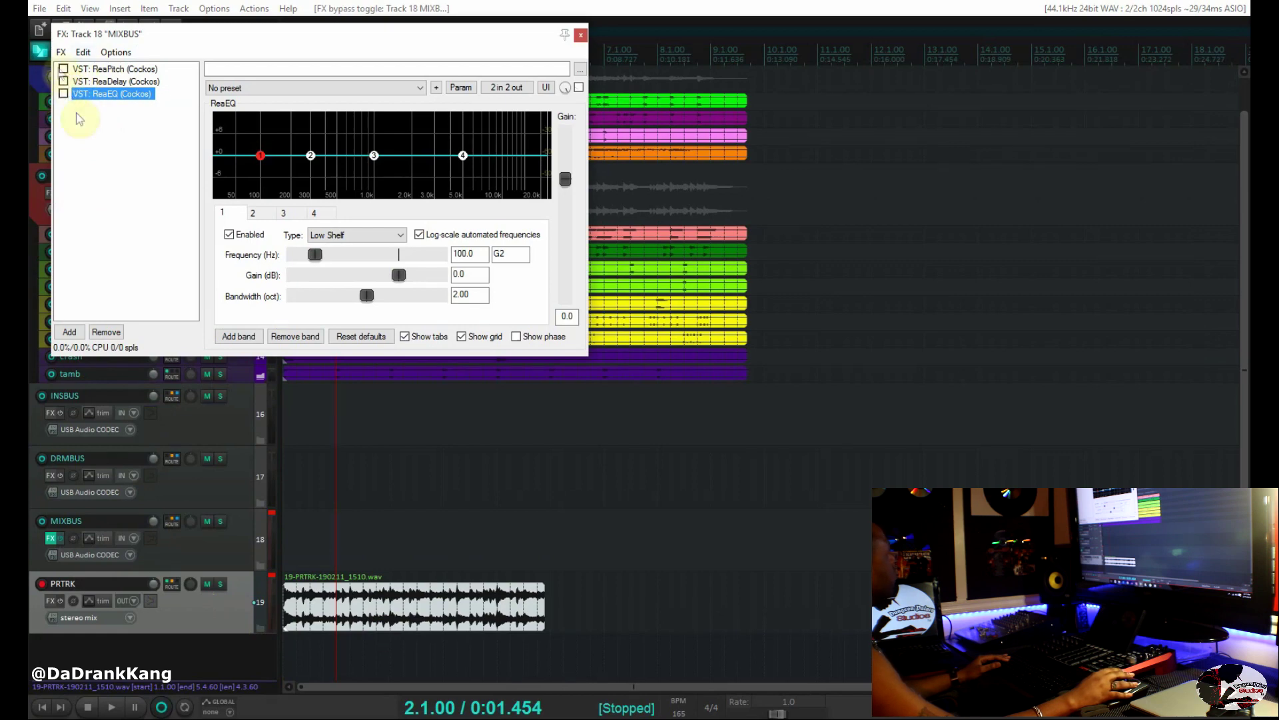
{"action": "left_click", "coordinate": [579, 35]}
Move the recorded item from PRTRK onto a new track directly below it and mute that track.
{"action": "left_click_drag", "start_coordinate": [404, 619], "coordinate": [377, 663]}
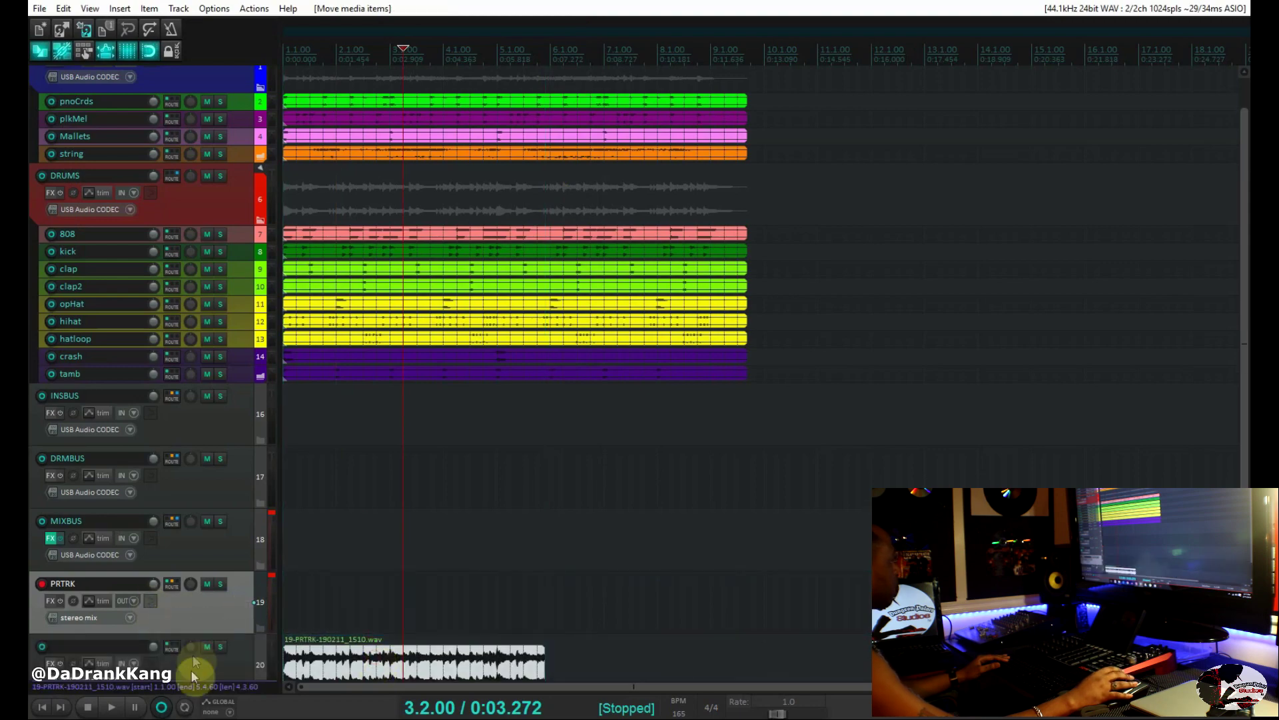
{"action": "key", "text": "minus"}
{"action": "left_click", "coordinate": [207, 646]}
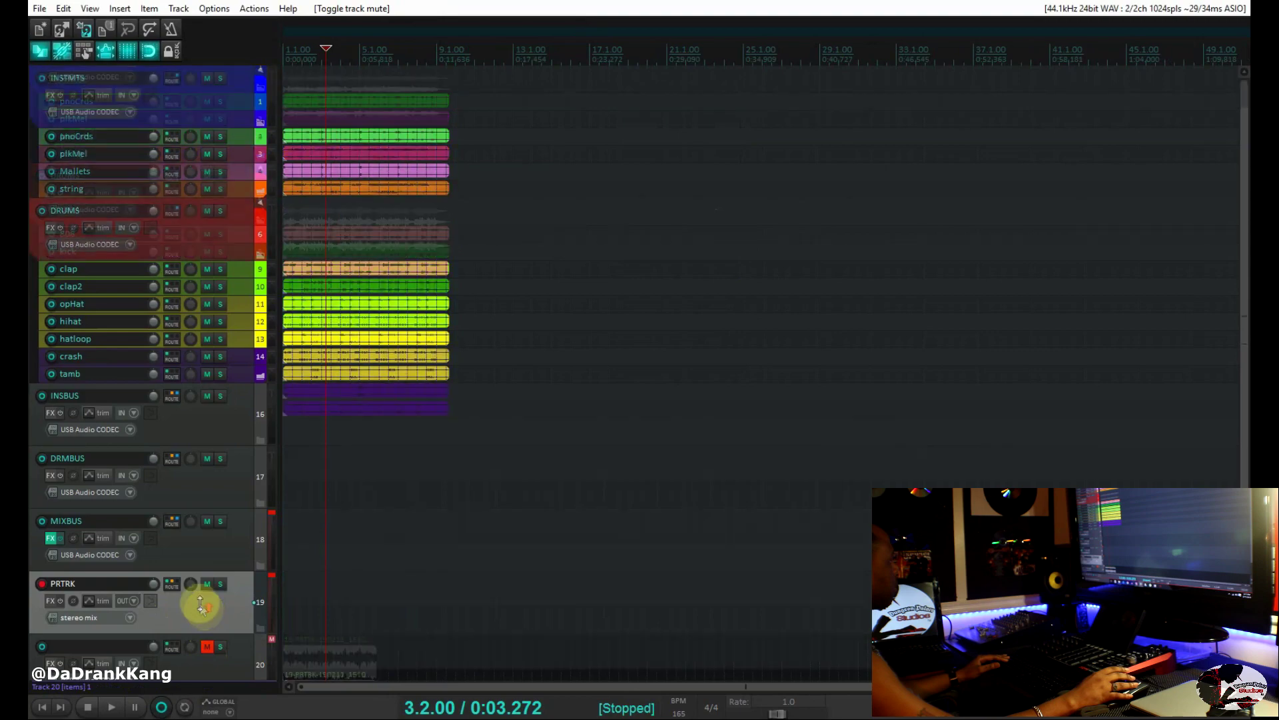
Rename the take of the recorded item on the muted track as FULL MIX.
{"action": "scroll", "coordinate": [203, 627], "scroll_direction": "down", "scroll_amount": 2}
{"action": "scroll", "coordinate": [293, 590], "scroll_direction": "up", "scroll_amount": 3}
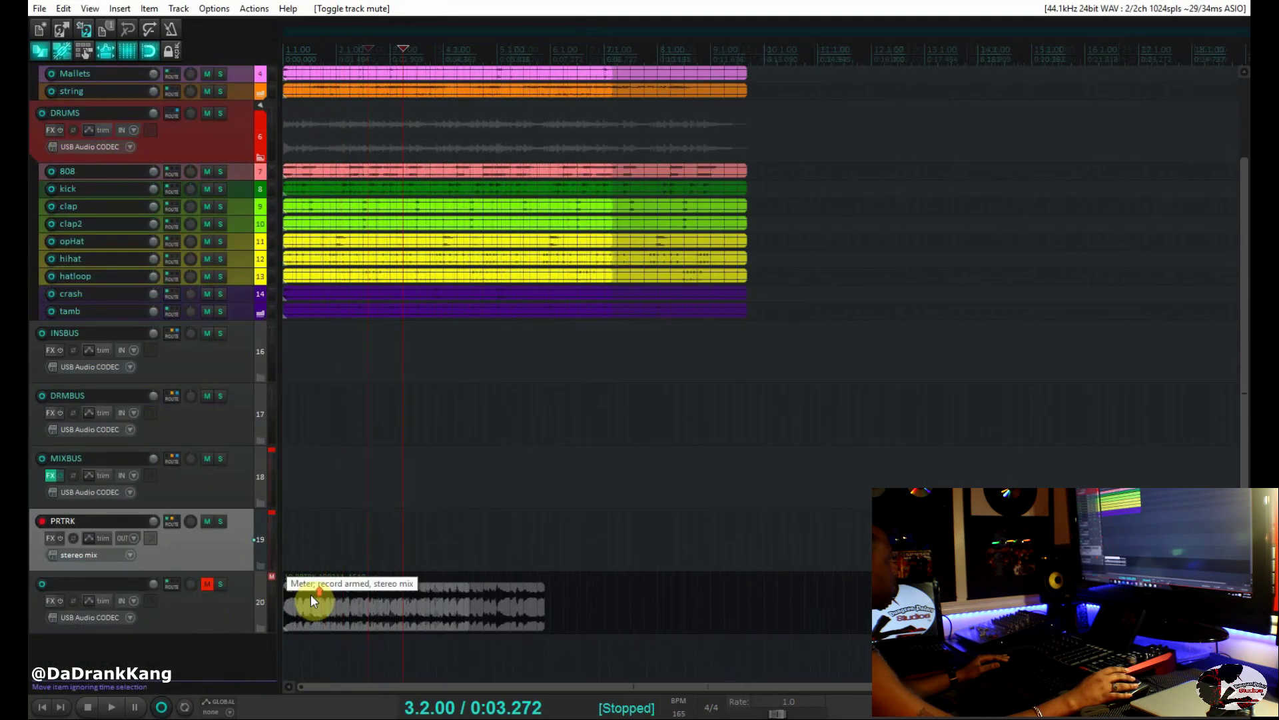
{"action": "left_click", "coordinate": [346, 605]}
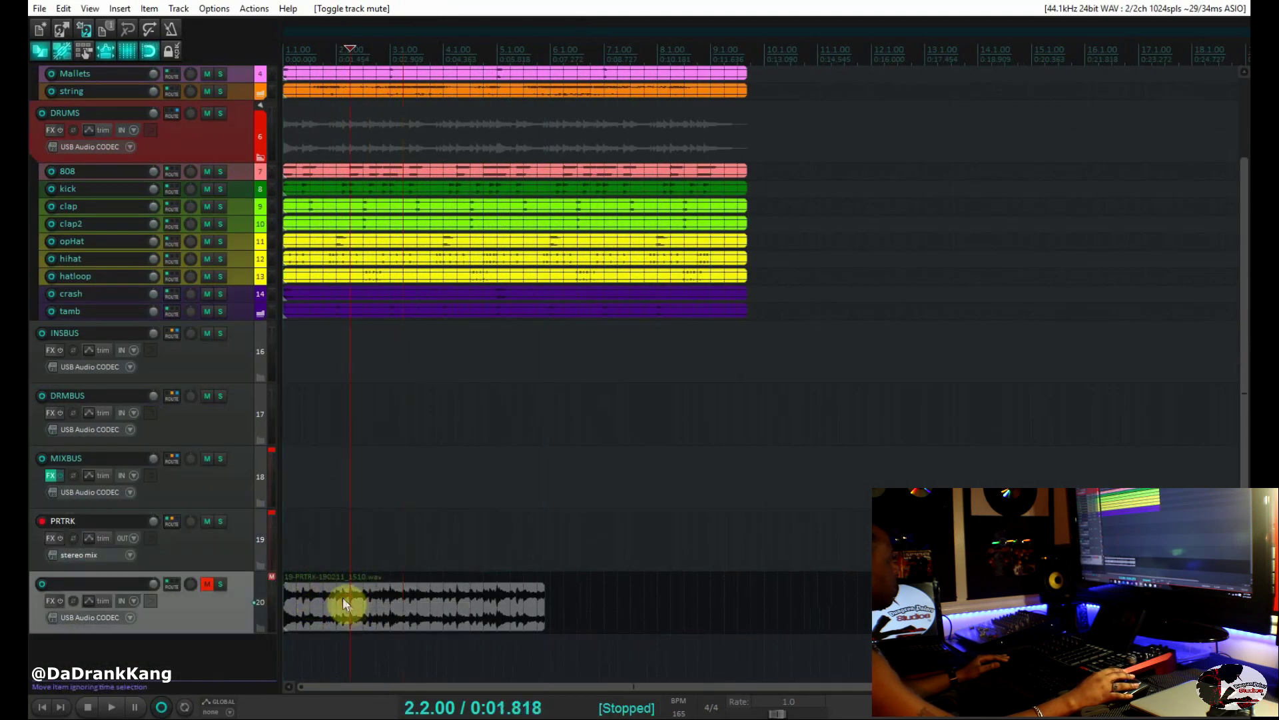
{"action": "right_click", "coordinate": [338, 596]}
{"action": "key", "text": "F2"}
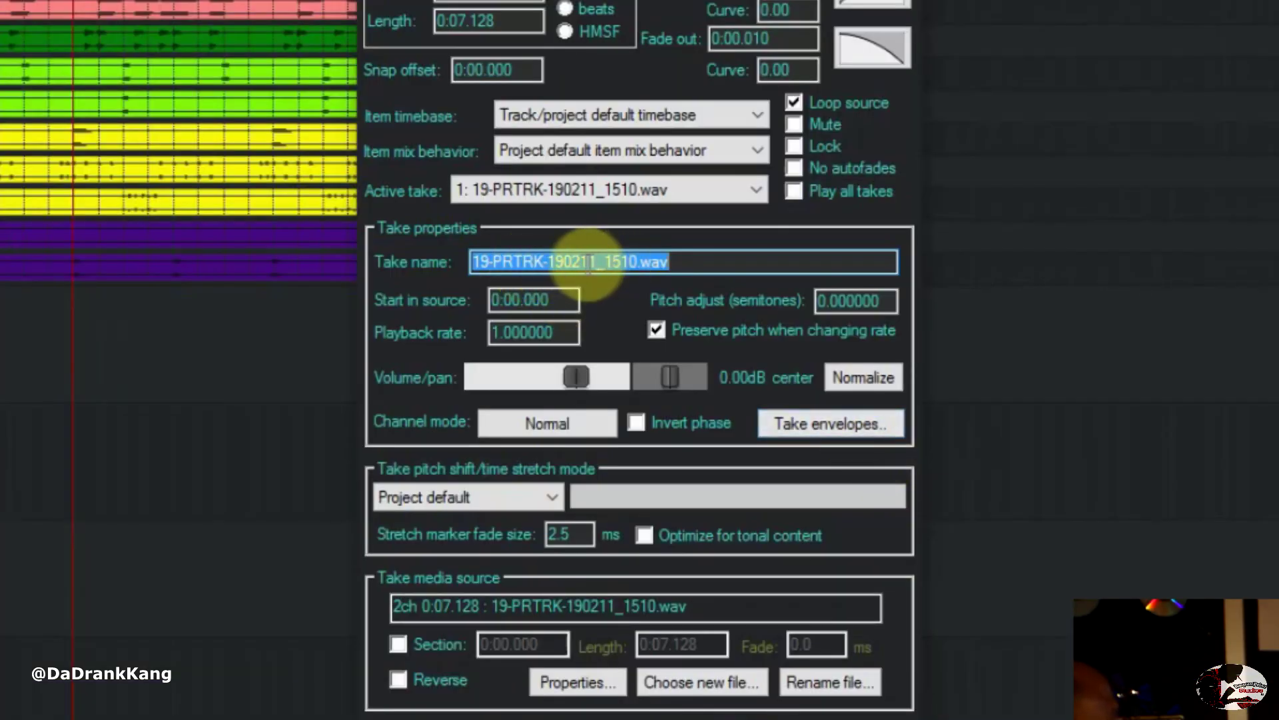
{"action": "type", "text": "F"}
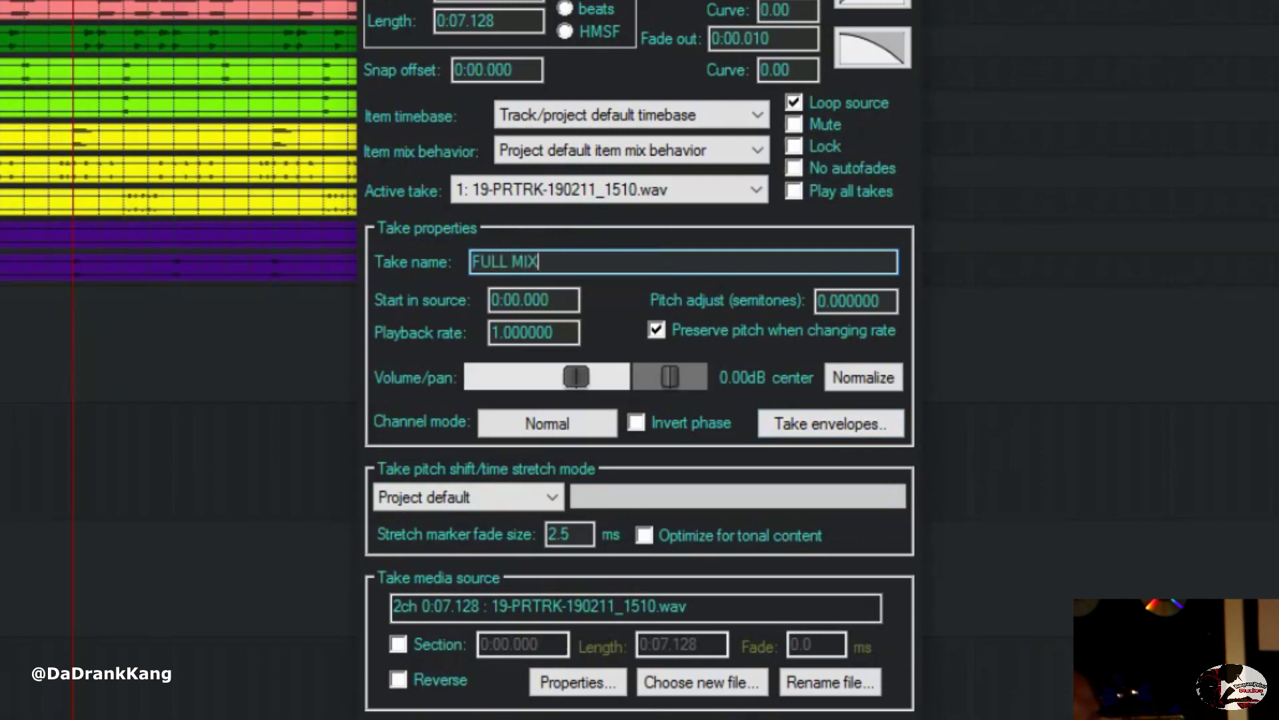
{"action": "type", "text": "ULL MIX"}
{"action": "key", "text": "Return"}
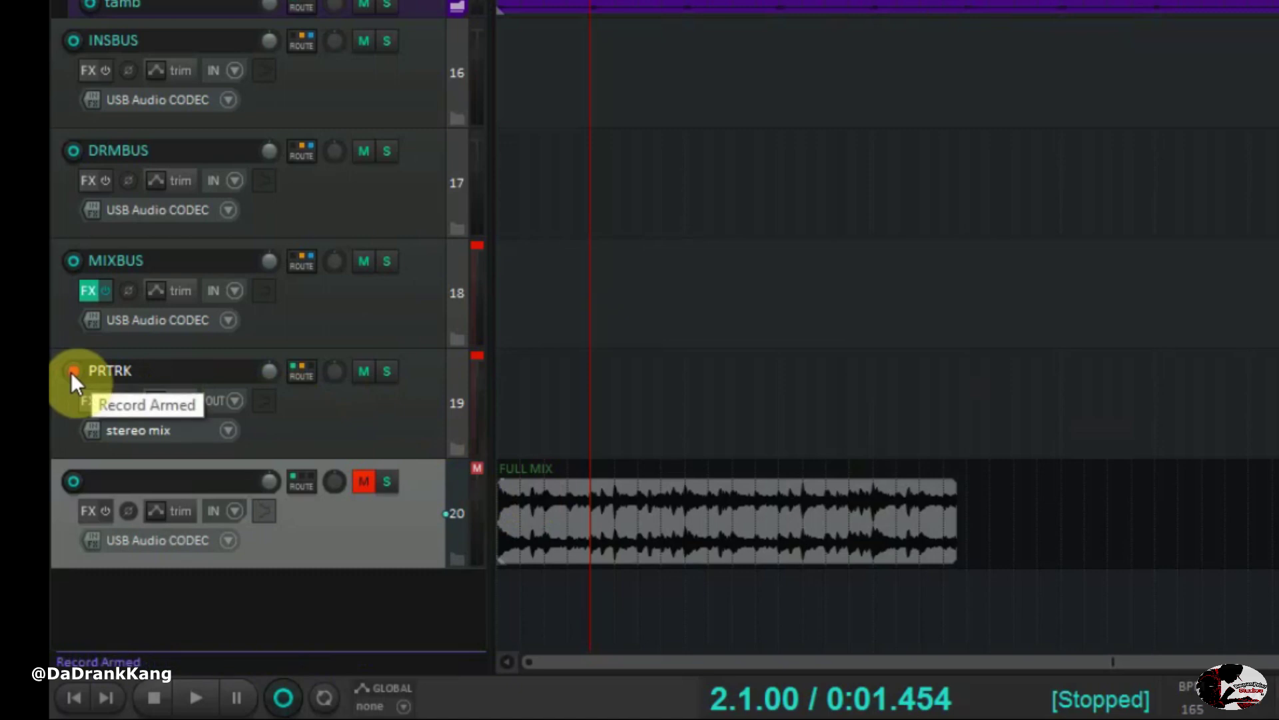
Record a second pass of the mix onto PRTRK from the project start, stop partway through and save the recorded file.
{"action": "left_click", "coordinate": [499, 421]}
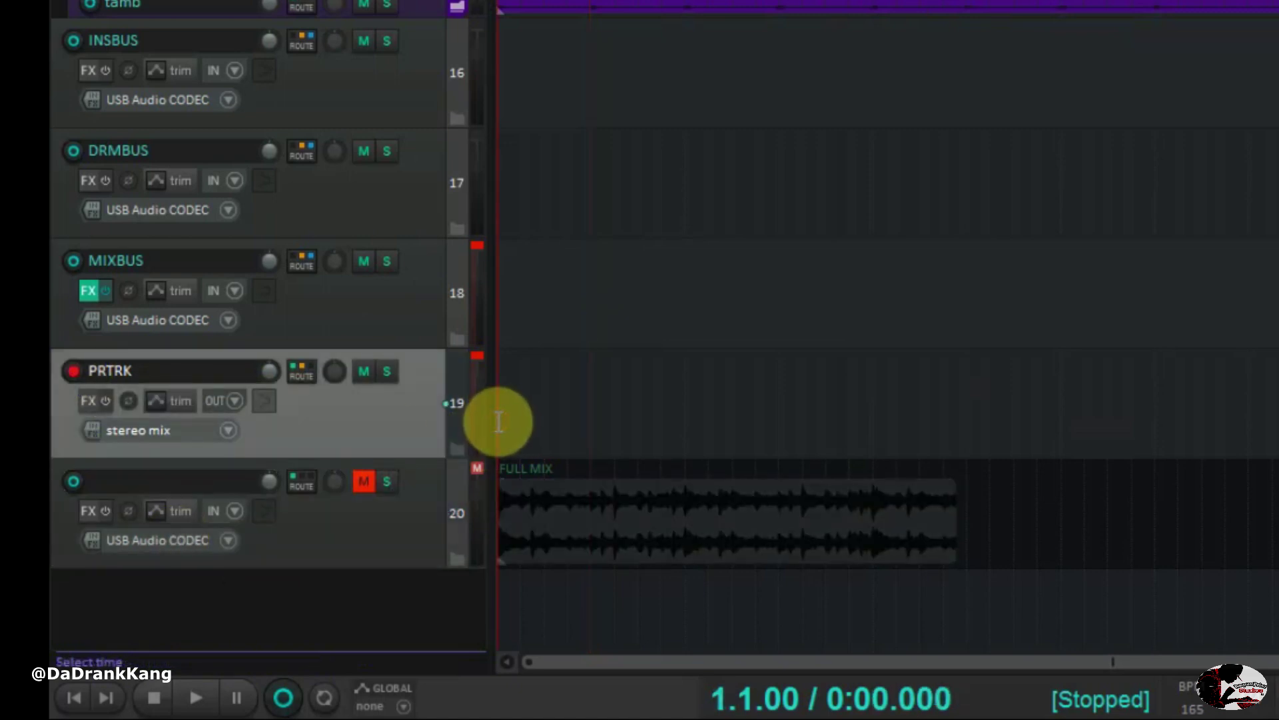
{"action": "left_click", "coordinate": [283, 697]}
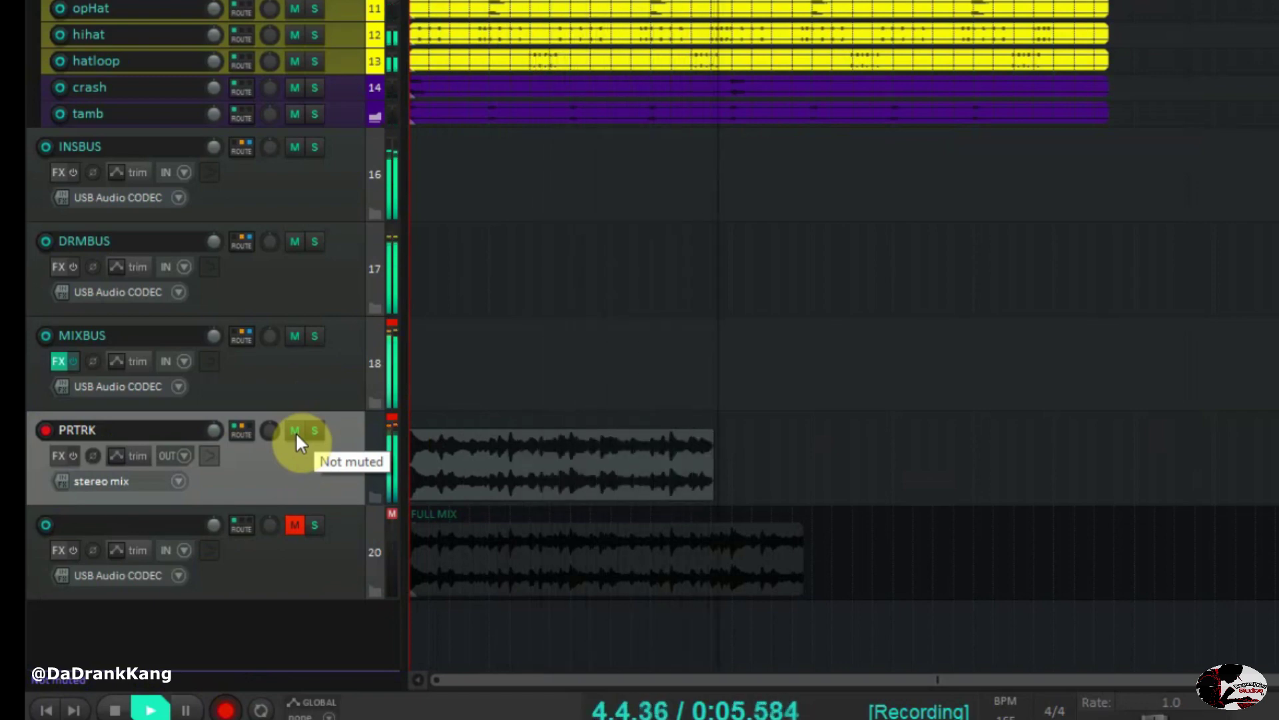
{"action": "key", "text": "space"}
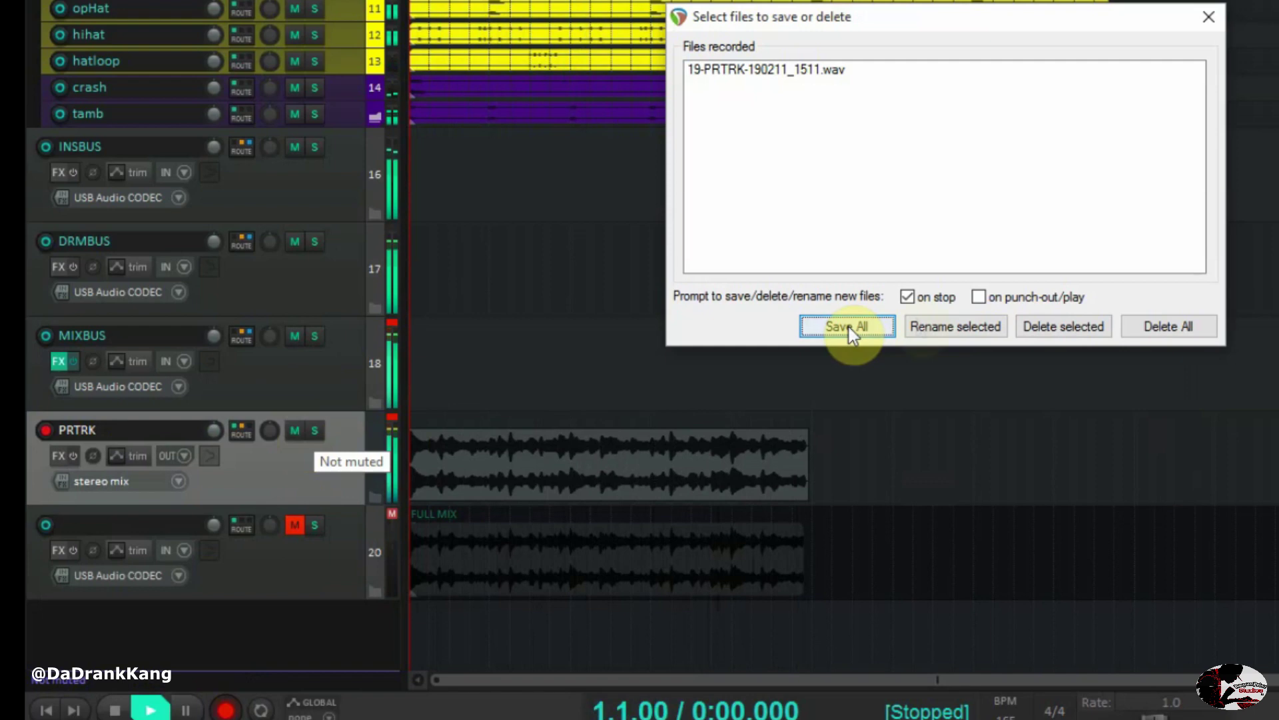
{"action": "left_click", "coordinate": [833, 325]}
Rename the take of the new PRTRK recording as NO EQ NO DEL.
{"action": "left_click_drag", "start_coordinate": [448, 422], "coordinate": [516, 461]}
{"action": "double_click", "coordinate": [516, 461]}
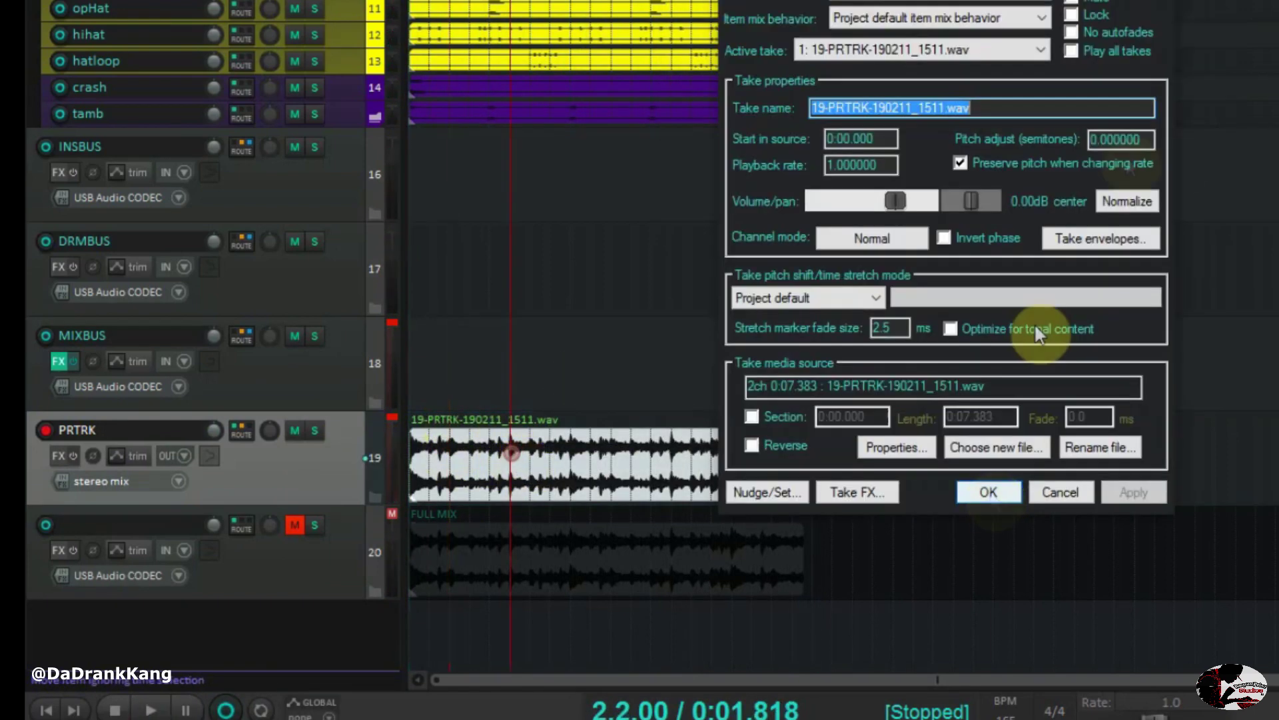
{"action": "key", "text": "BackSpace"}
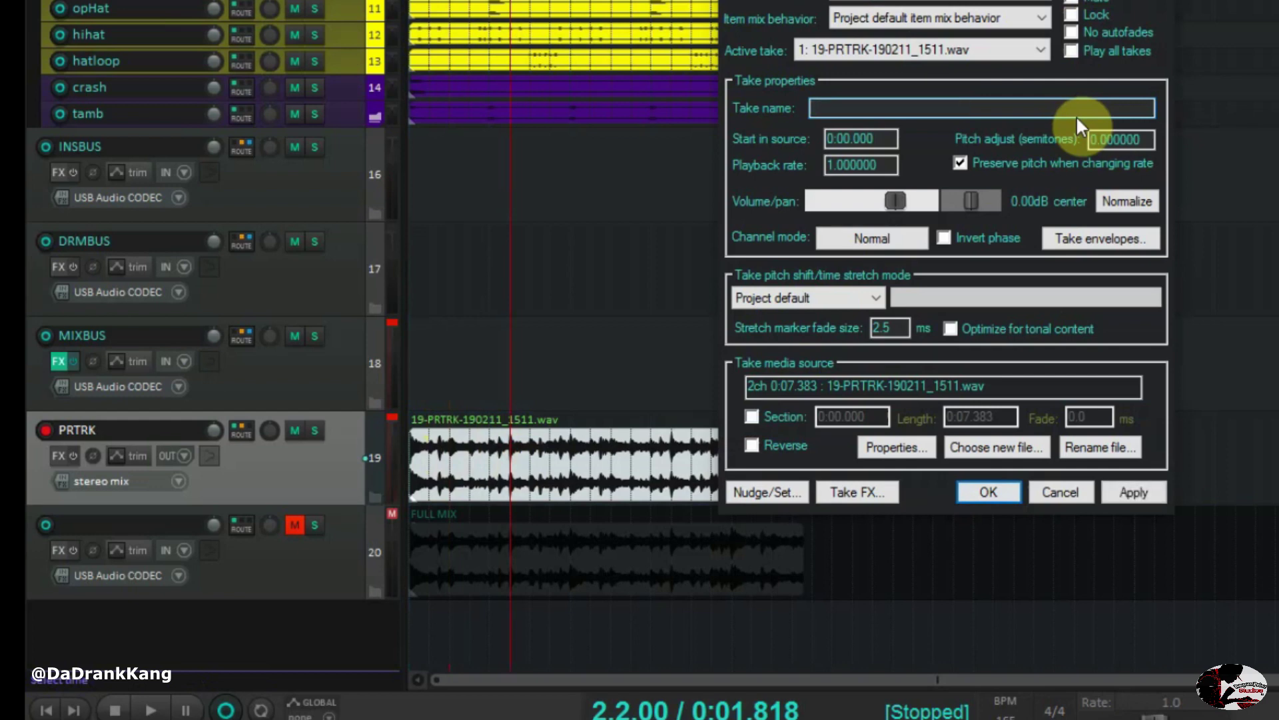
{"action": "type", "text": "NO EQ NO DEL"}
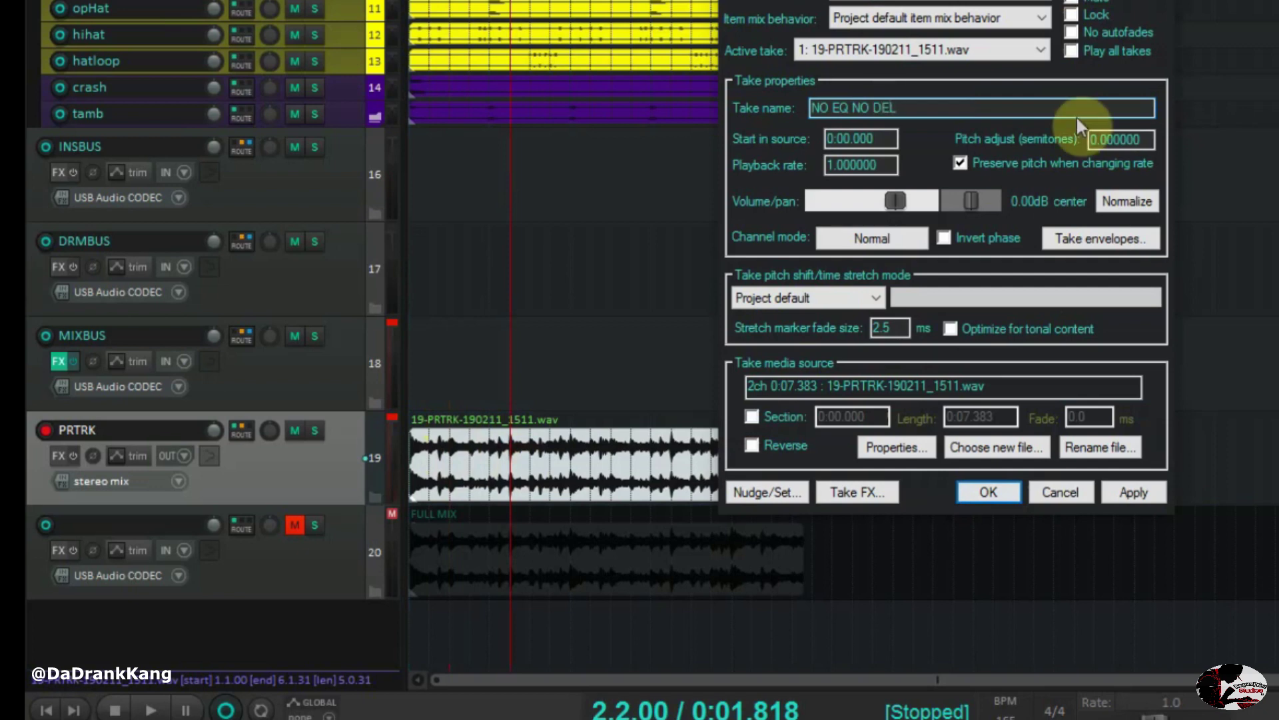
{"action": "key", "text": "Return"}
Move the NO EQ NO DEL item from PRTRK onto a new track directly below the FULL MIX track.
{"action": "left_click_drag", "start_coordinate": [485, 473], "coordinate": [493, 637]}
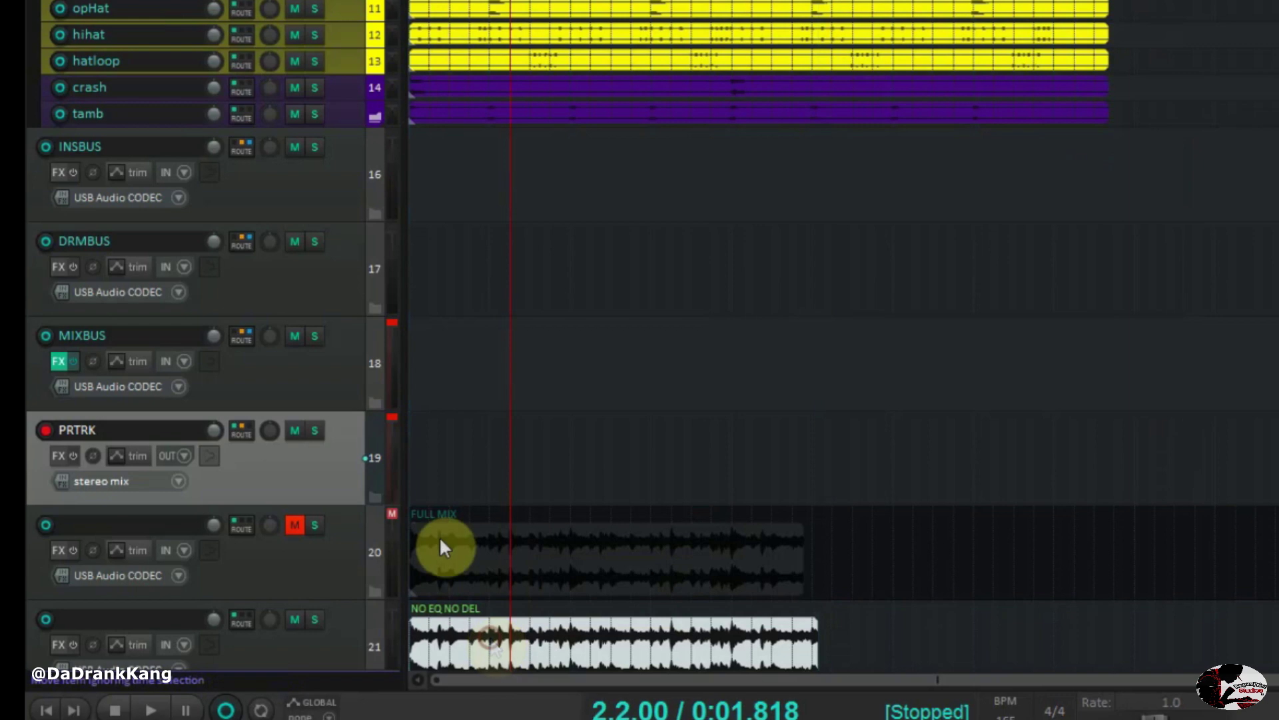
{"action": "scroll", "coordinate": [282, 514], "scroll_direction": "down", "scroll_amount": 2}
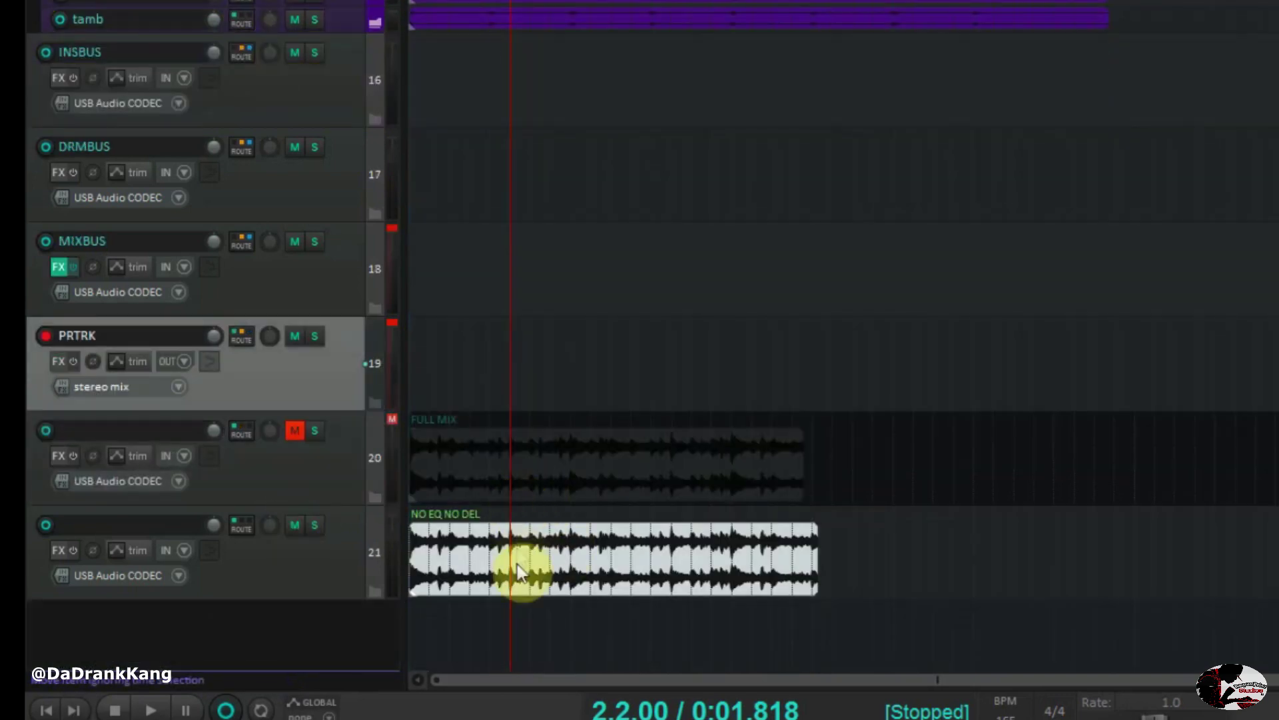
{"action": "left_click", "coordinate": [530, 625]}
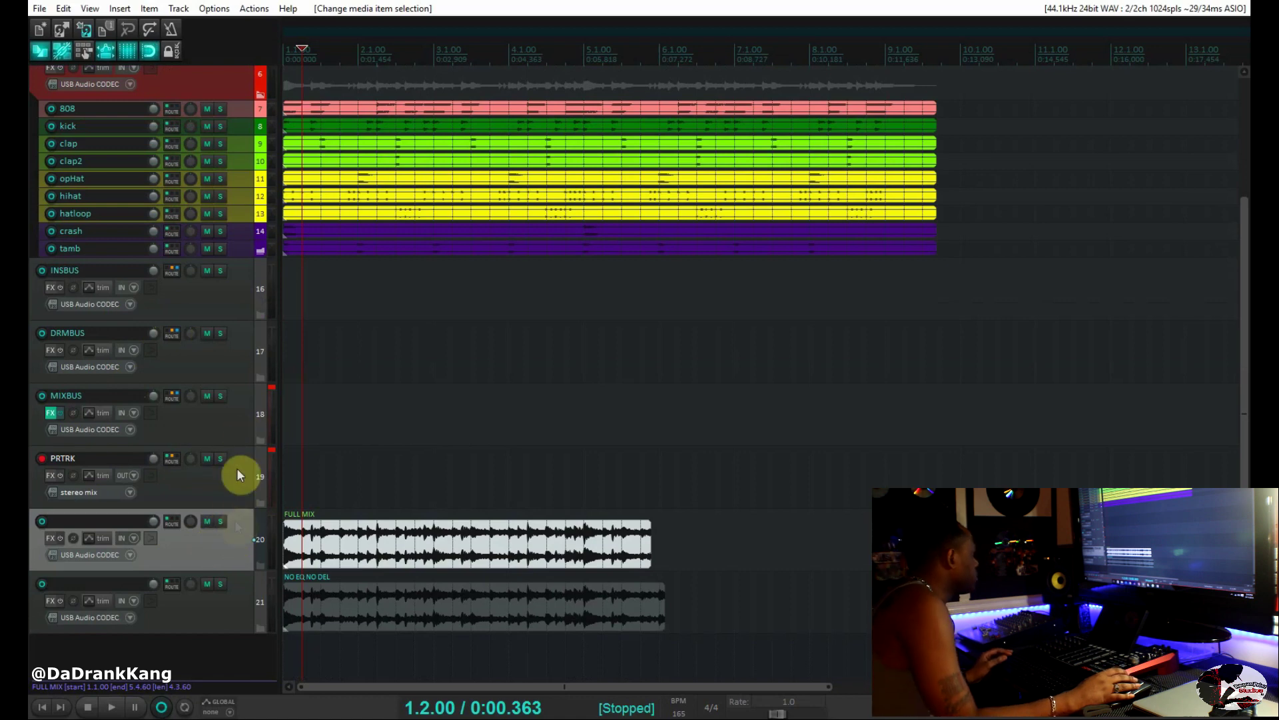
Color the INSBUS track blue and the DRMBUS track red to match their source folders.
{"action": "double_click", "coordinate": [242, 302]}
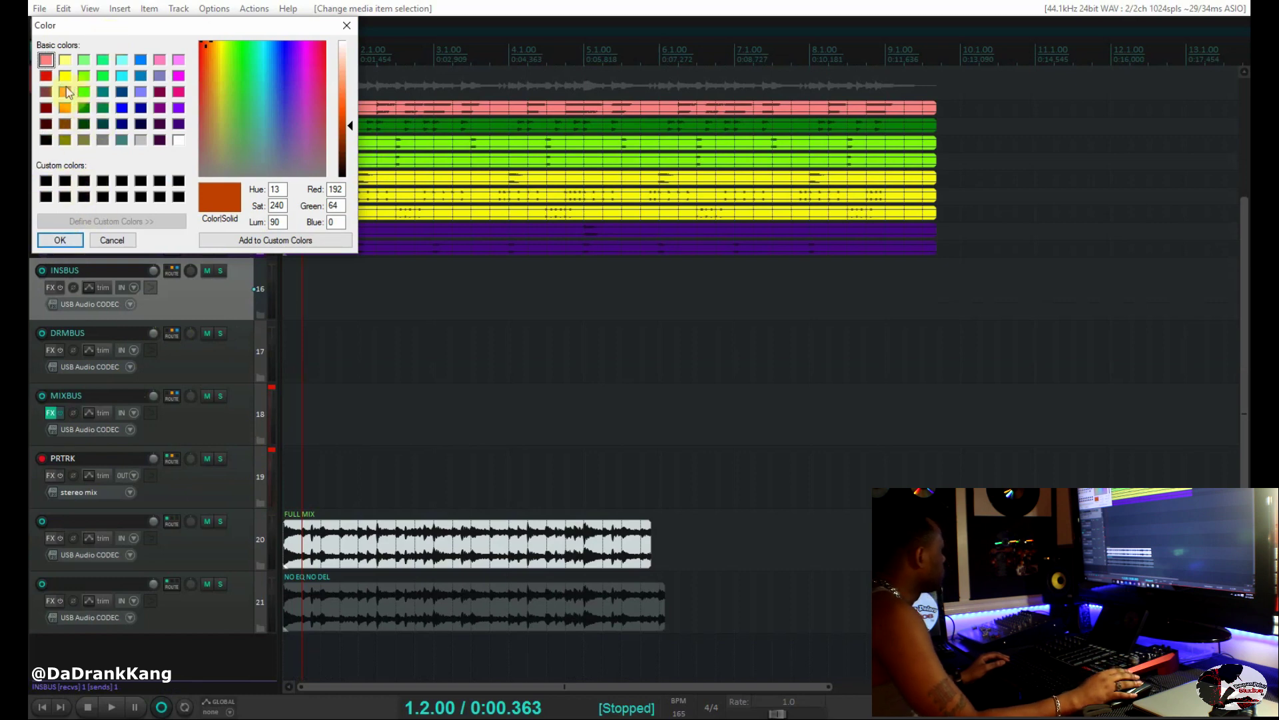
{"action": "left_click", "coordinate": [121, 106]}
{"action": "left_click", "coordinate": [67, 240]}
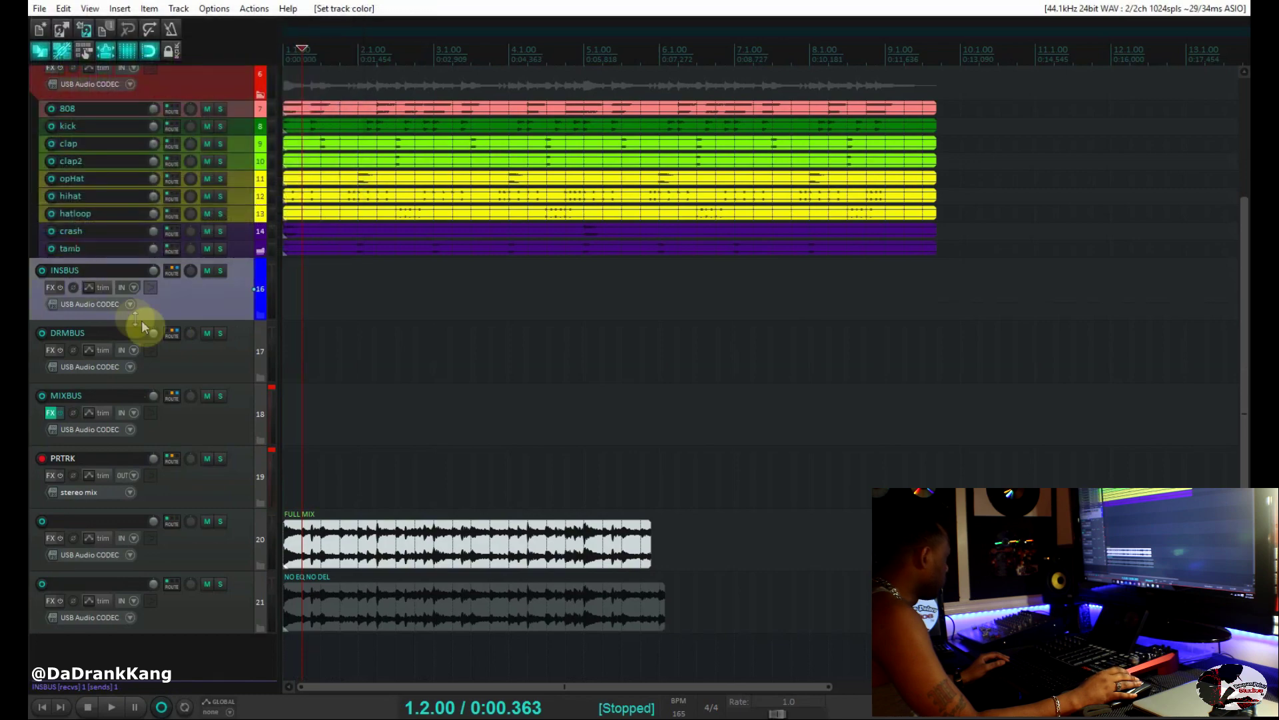
{"action": "left_click", "coordinate": [219, 374]}
{"action": "key", "text": "alt+c"}
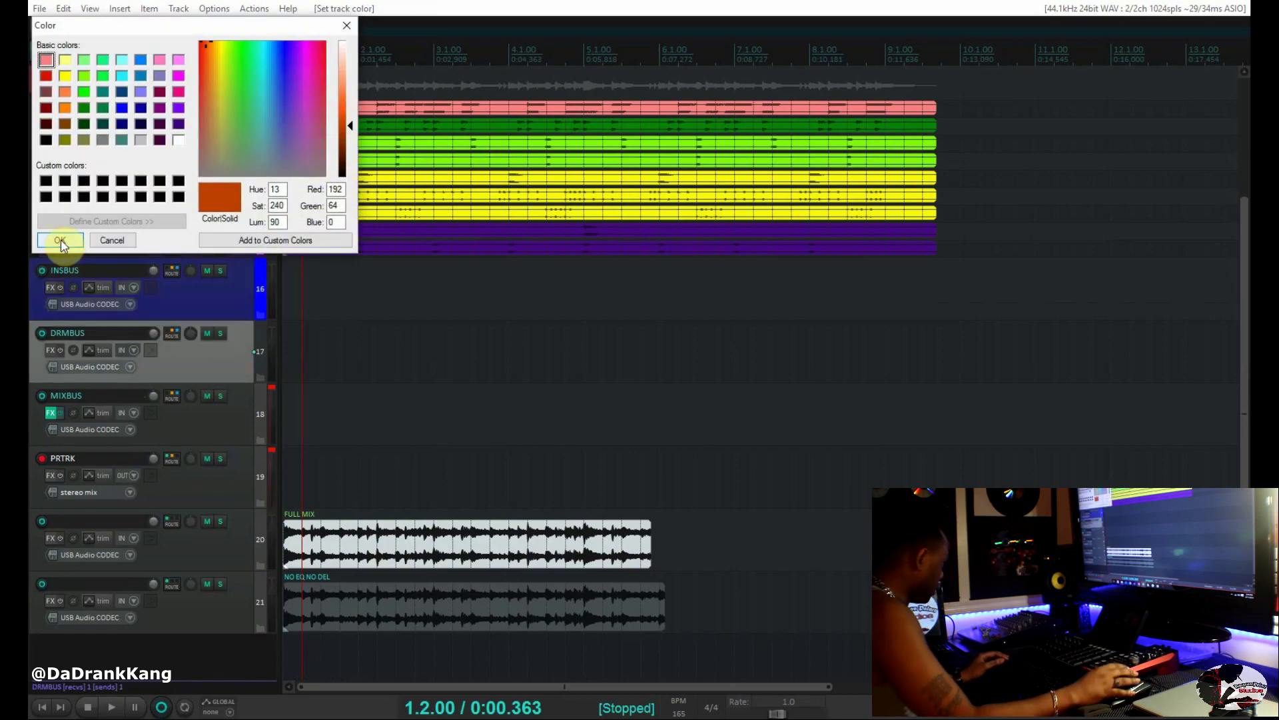
{"action": "left_click", "coordinate": [47, 76]}
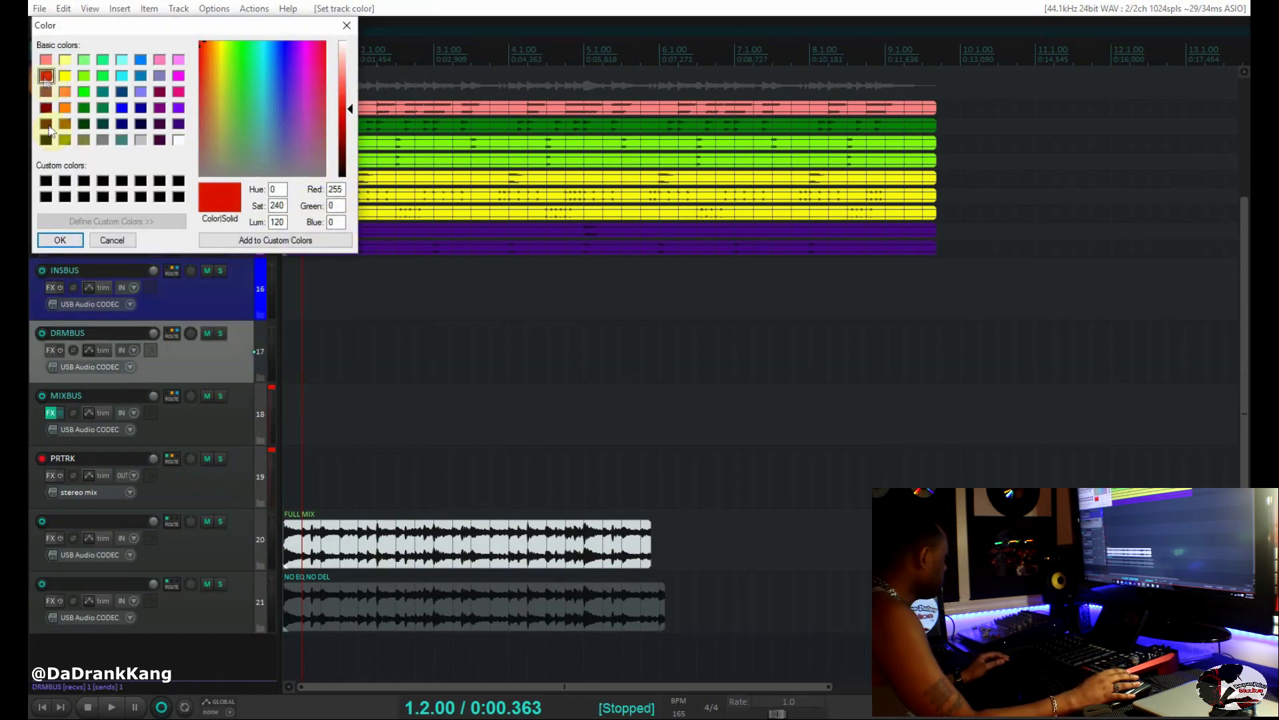
{"action": "left_click", "coordinate": [58, 241]}
Color the MIXBUS track dark green and the PRTRK track yellow.
{"action": "left_click", "coordinate": [208, 434]}
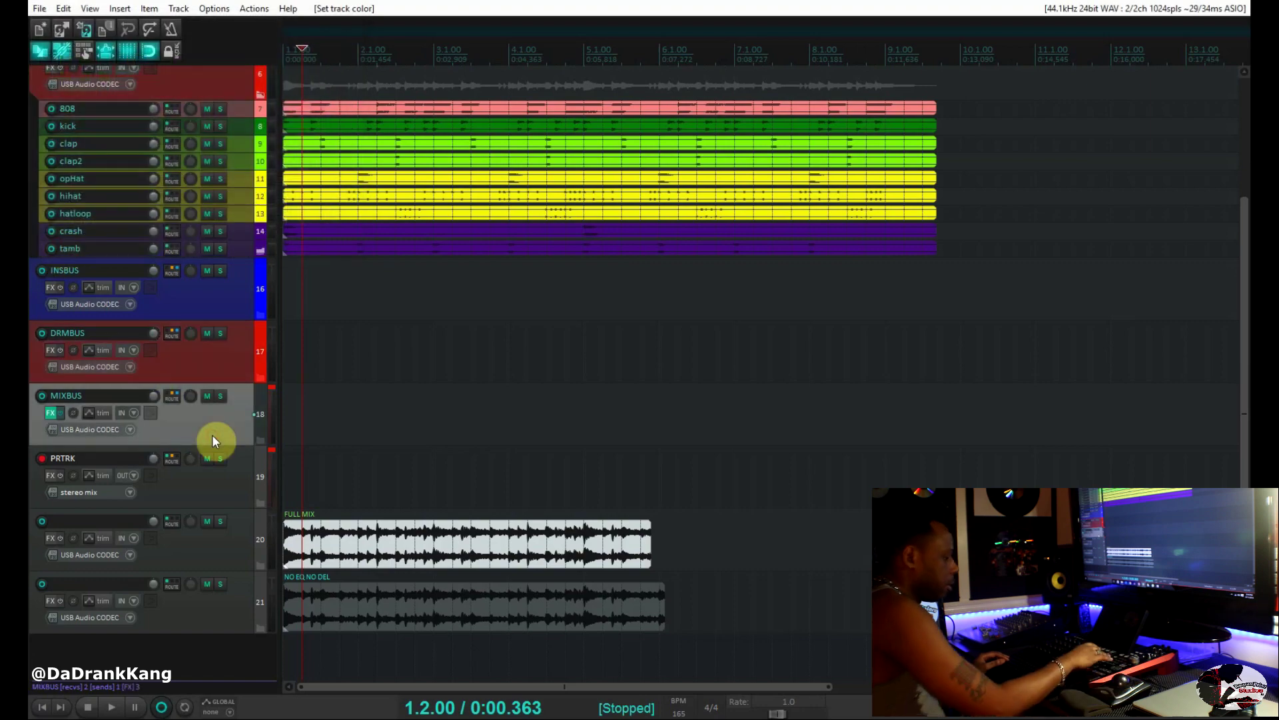
{"action": "key", "text": "alt+c"}
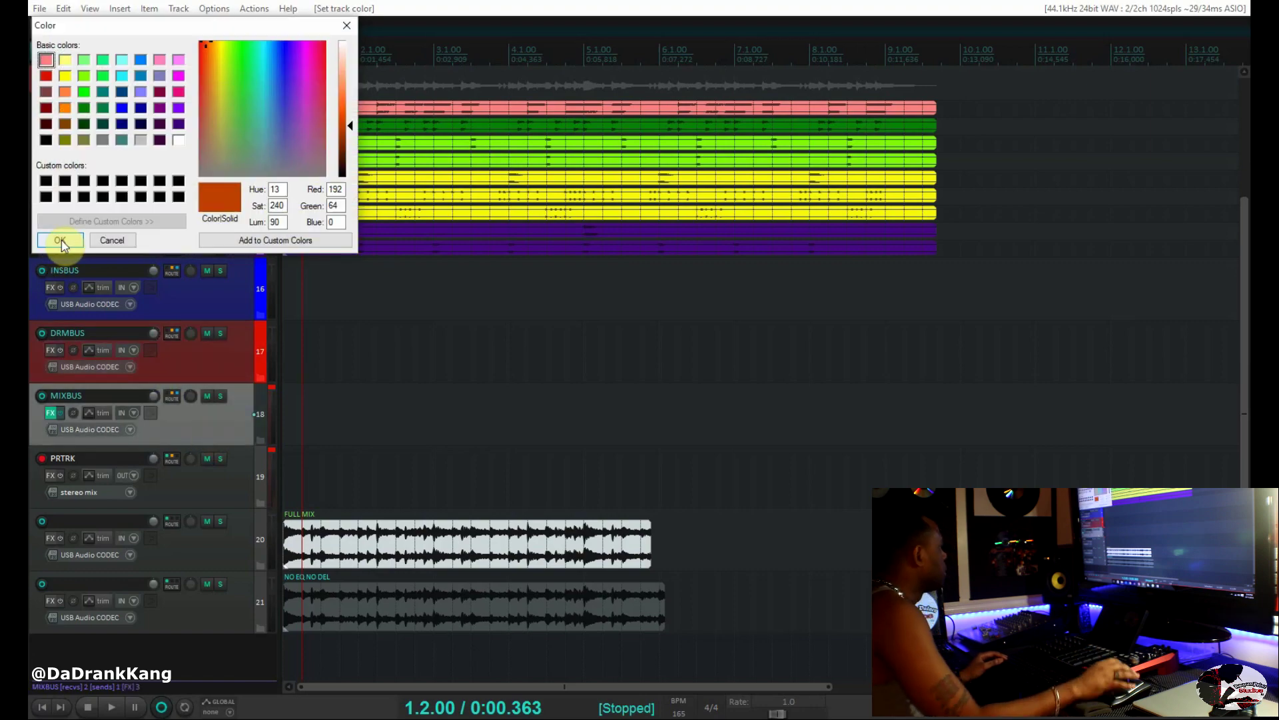
{"action": "left_click", "coordinate": [85, 124]}
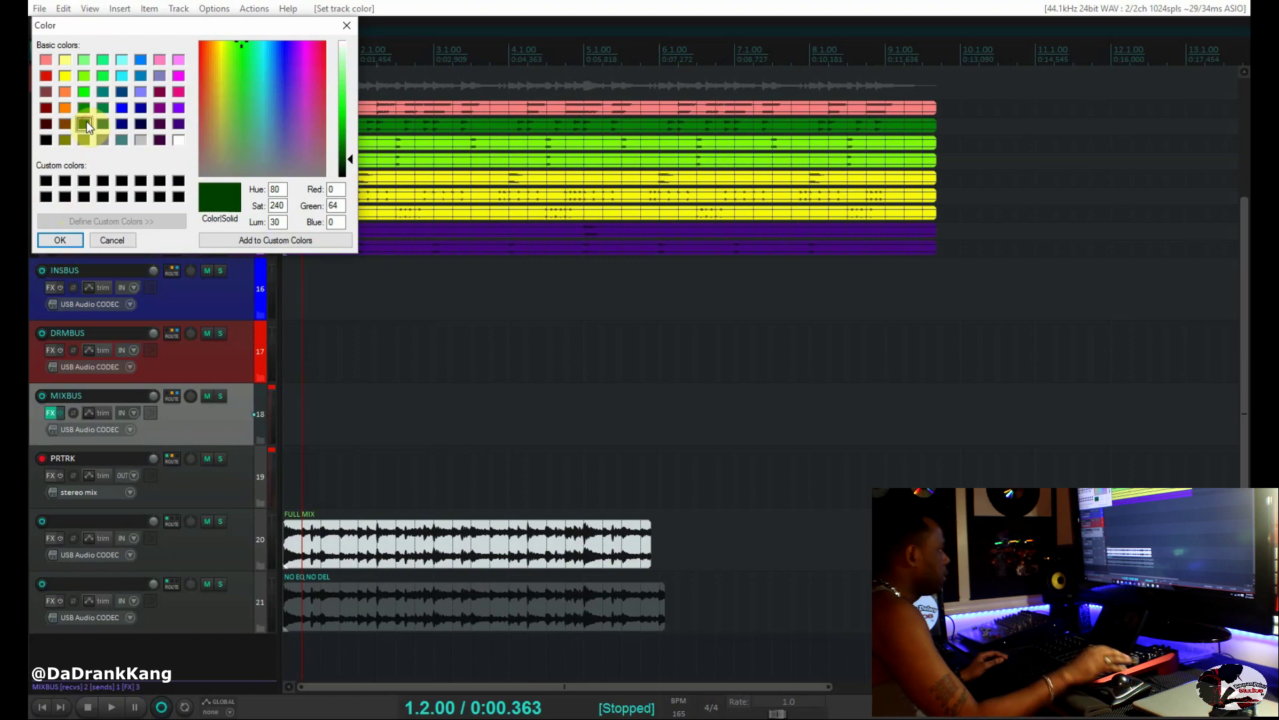
{"action": "left_click", "coordinate": [54, 241]}
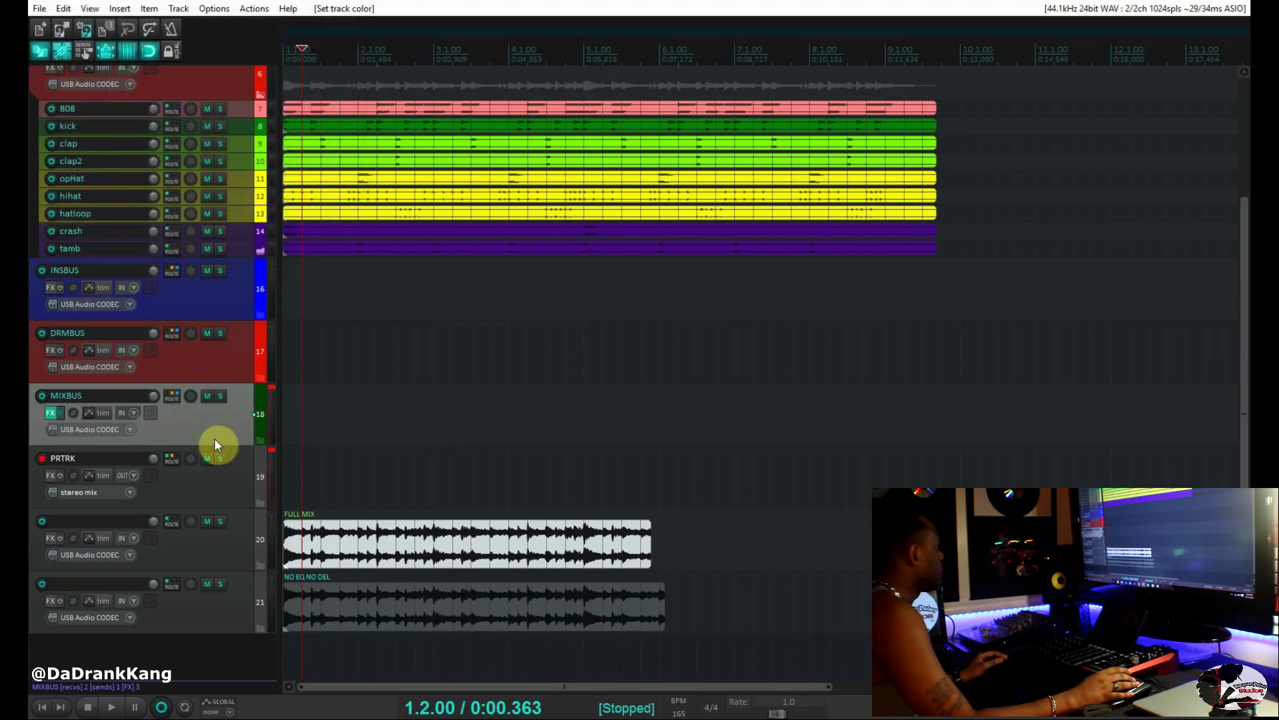
{"action": "left_click", "coordinate": [237, 501]}
{"action": "key", "text": "alt+c"}
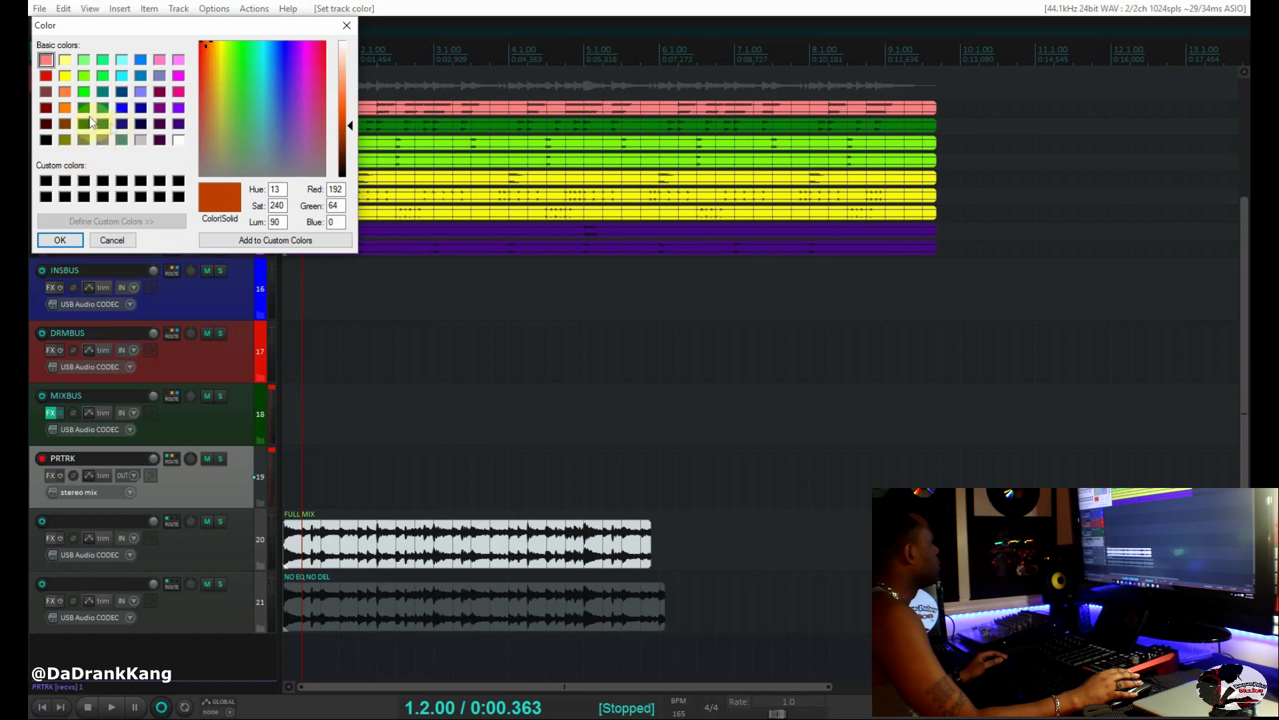
{"action": "left_click", "coordinate": [66, 75]}
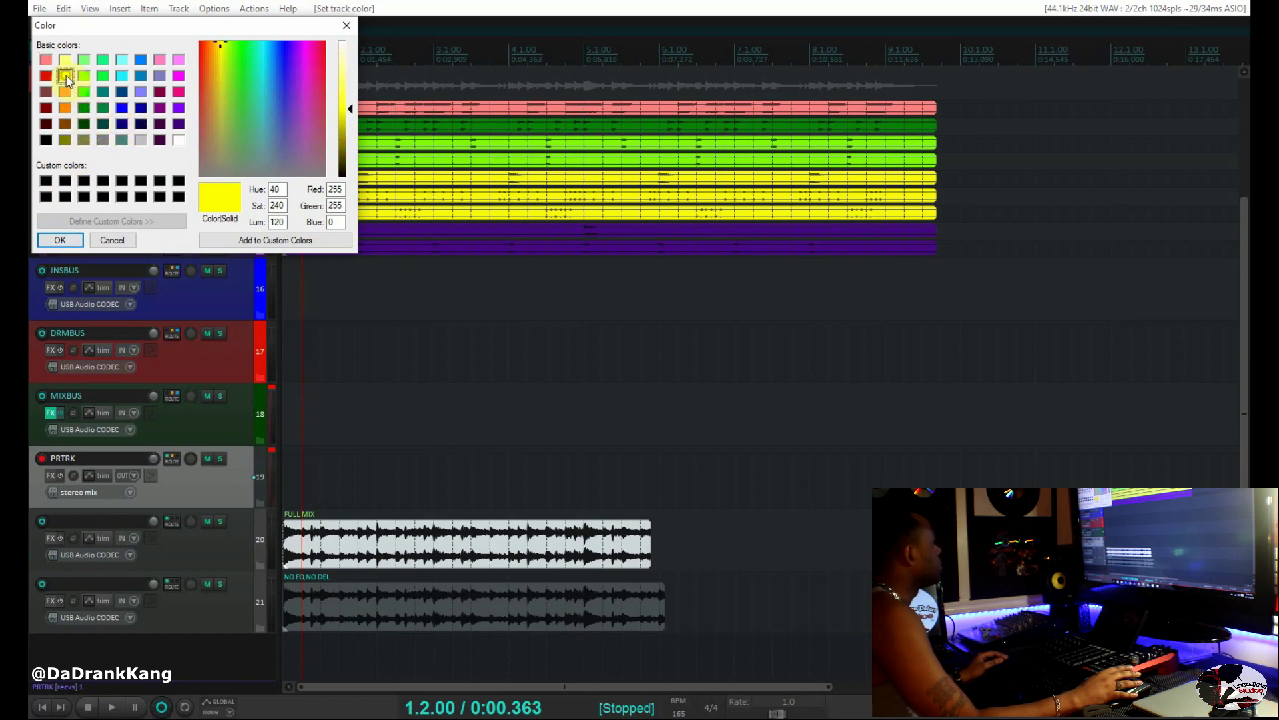
{"action": "left_click", "coordinate": [62, 241]}
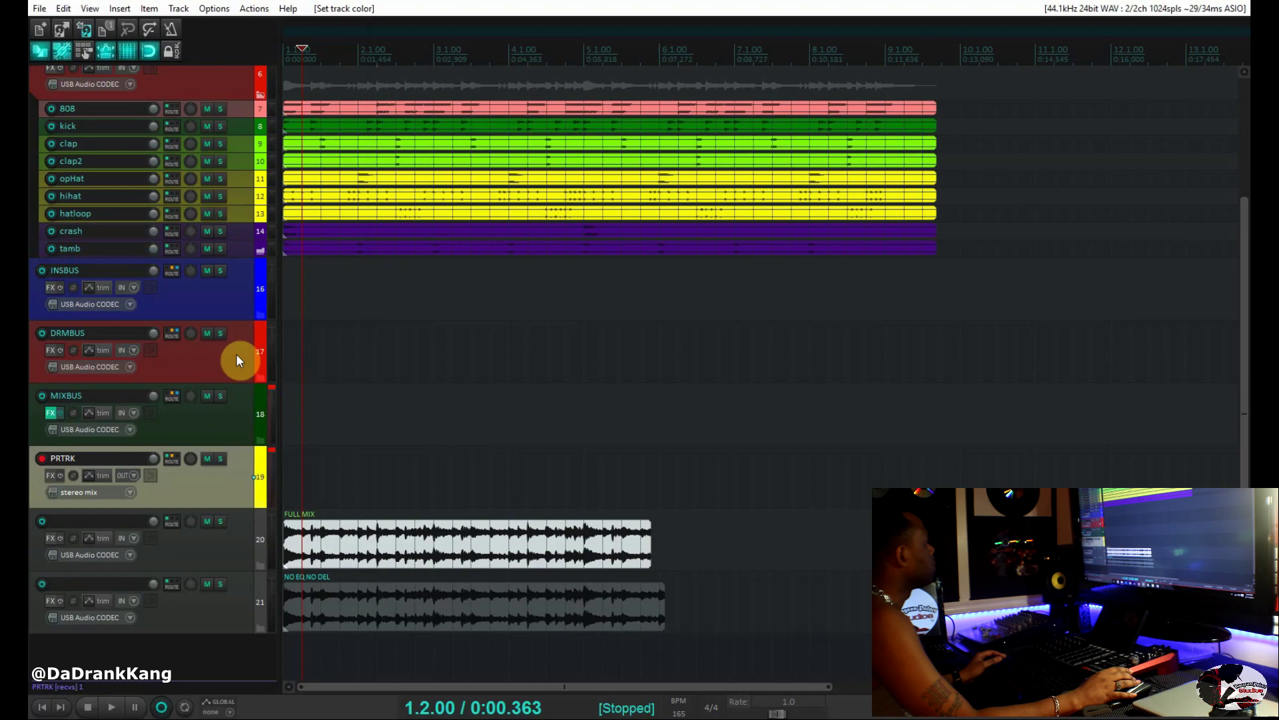
Review the whole track layout, from the INSTMTS and DRUMS folders through the bus tracks to the printed mixes.
{"action": "scroll", "coordinate": [236, 353], "scroll_direction": "up", "scroll_amount": 2}
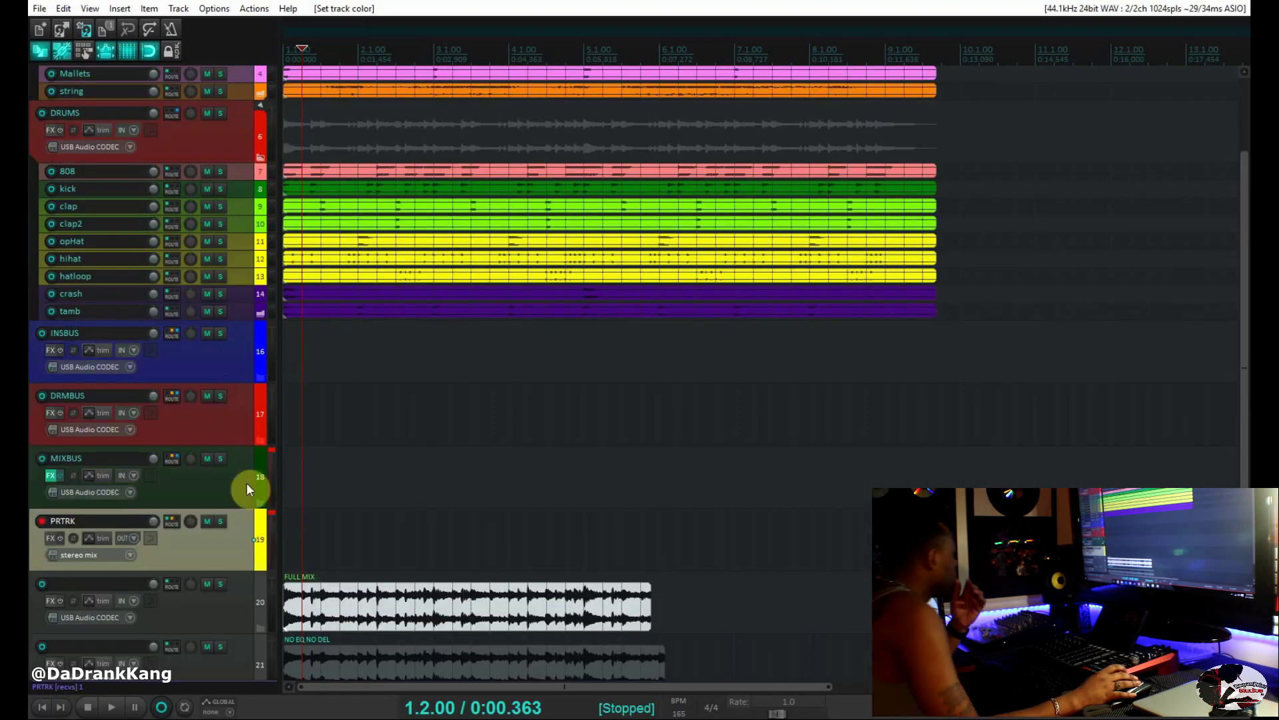
{"action": "scroll", "coordinate": [219, 483], "scroll_direction": "up", "scroll_amount": 3}
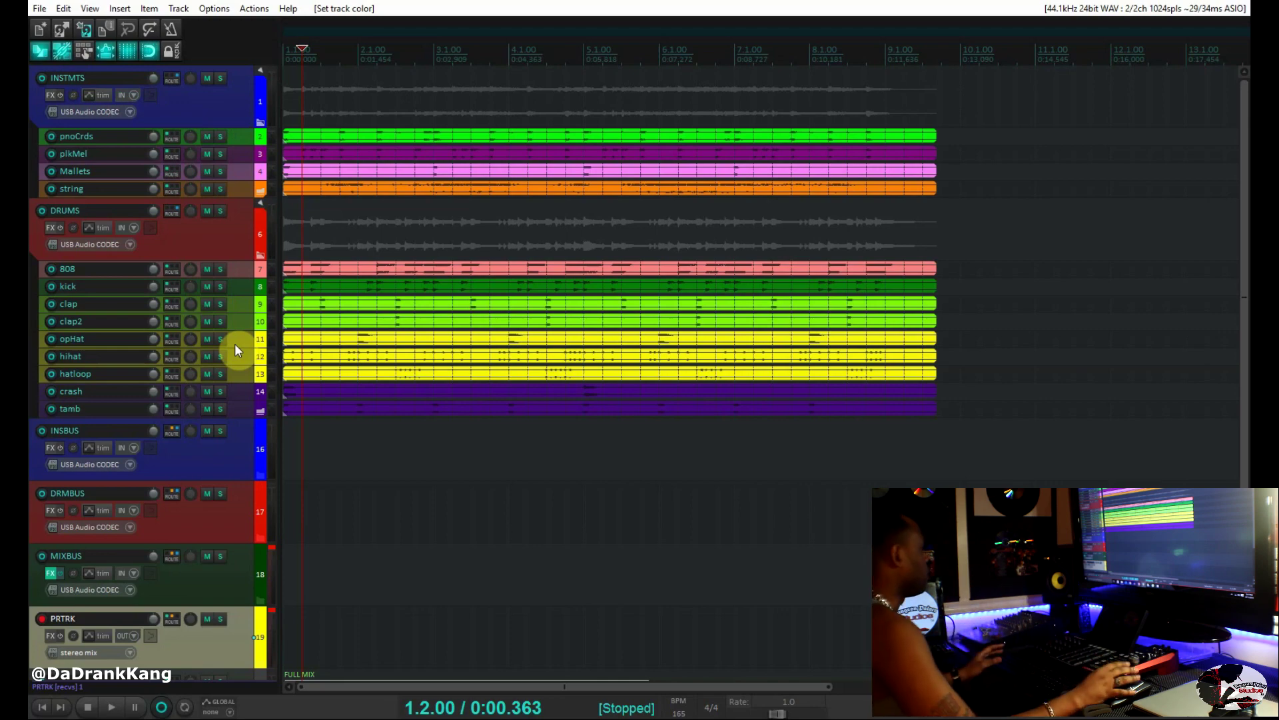
{"action": "scroll", "coordinate": [180, 504], "scroll_direction": "down", "scroll_amount": 3}
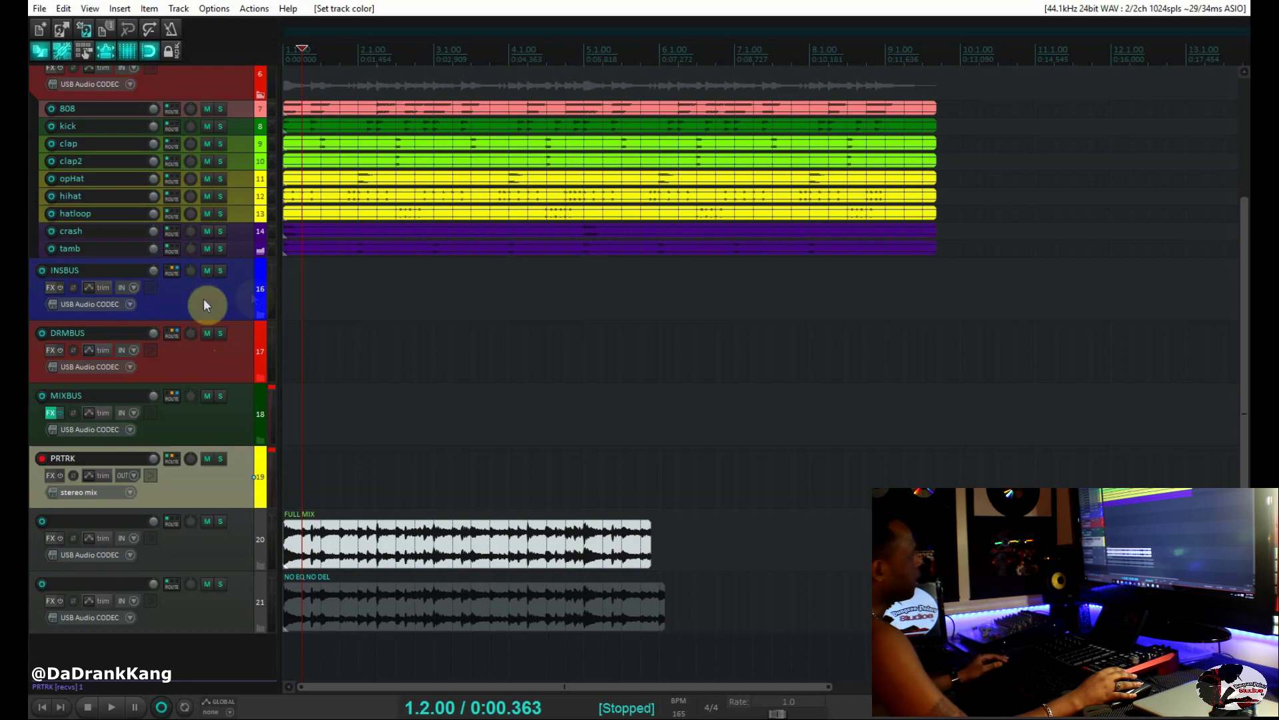
{"action": "scroll", "coordinate": [200, 272], "scroll_direction": "up", "scroll_amount": 3}
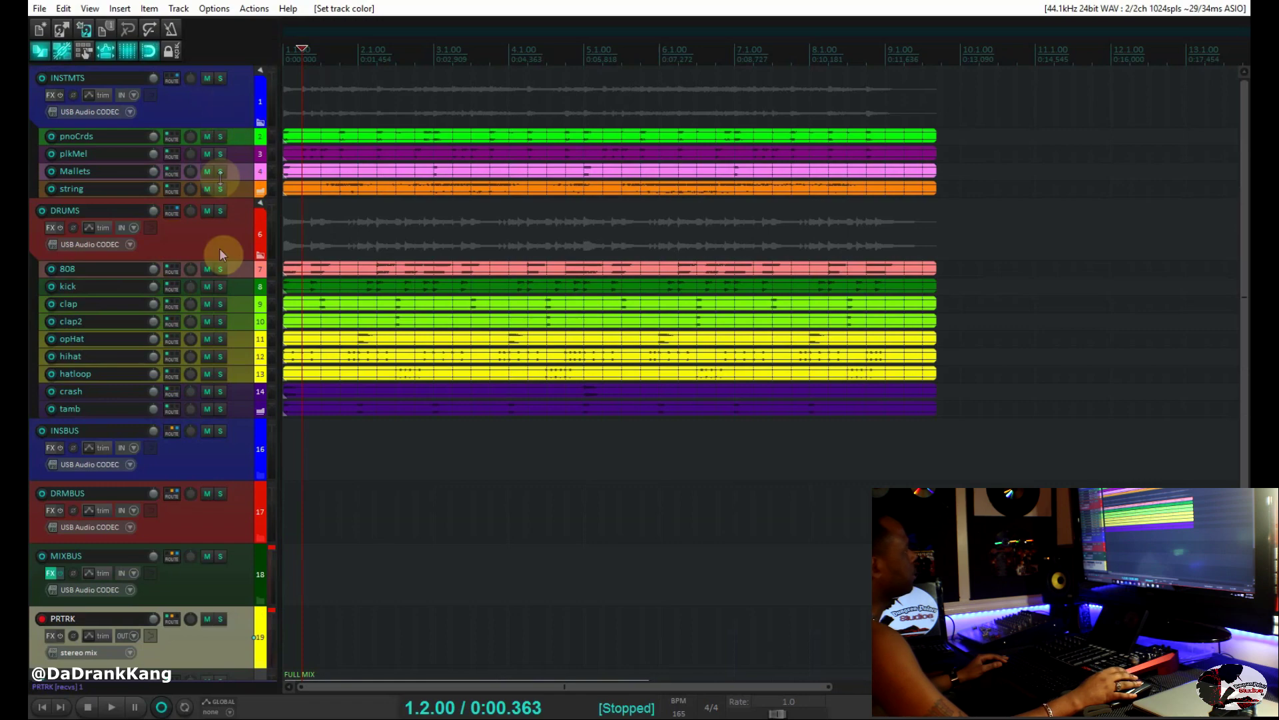
{"action": "scroll", "coordinate": [213, 357], "scroll_direction": "down", "scroll_amount": 3}
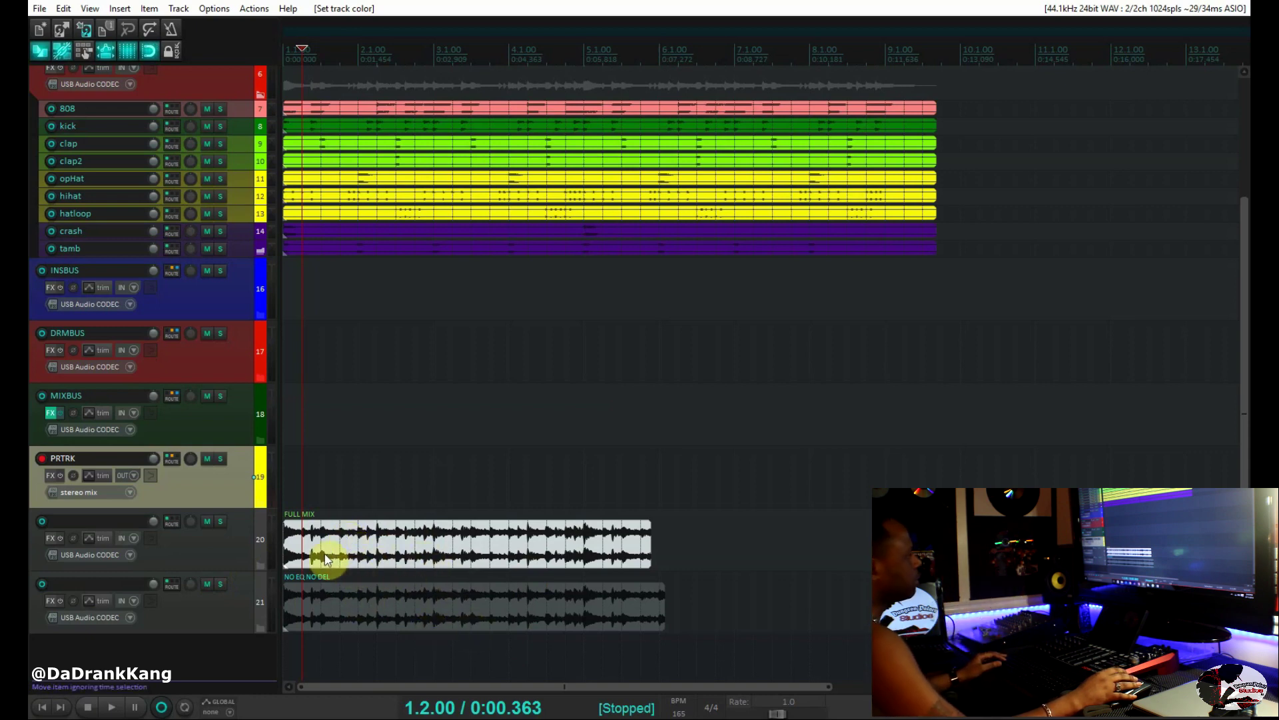
{"action": "scroll", "coordinate": [193, 536], "scroll_direction": "up", "scroll_amount": 4}
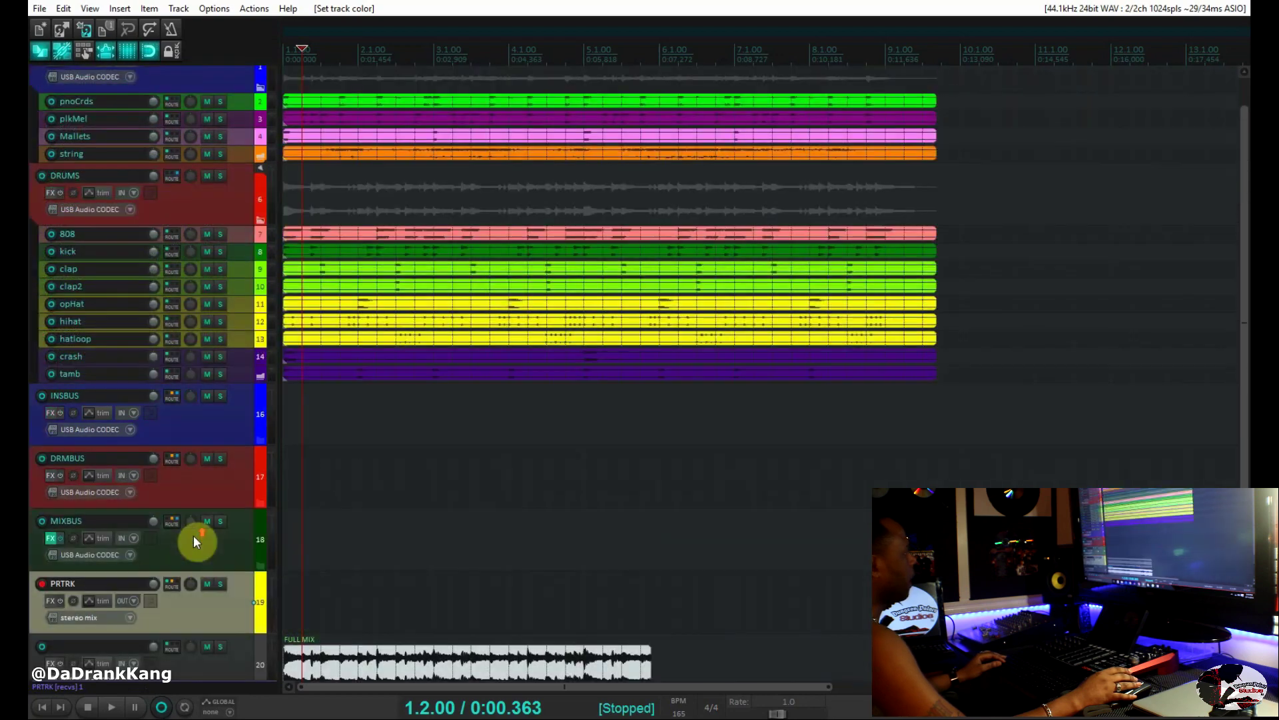
{"action": "scroll", "coordinate": [194, 534], "scroll_direction": "down", "scroll_amount": 4}
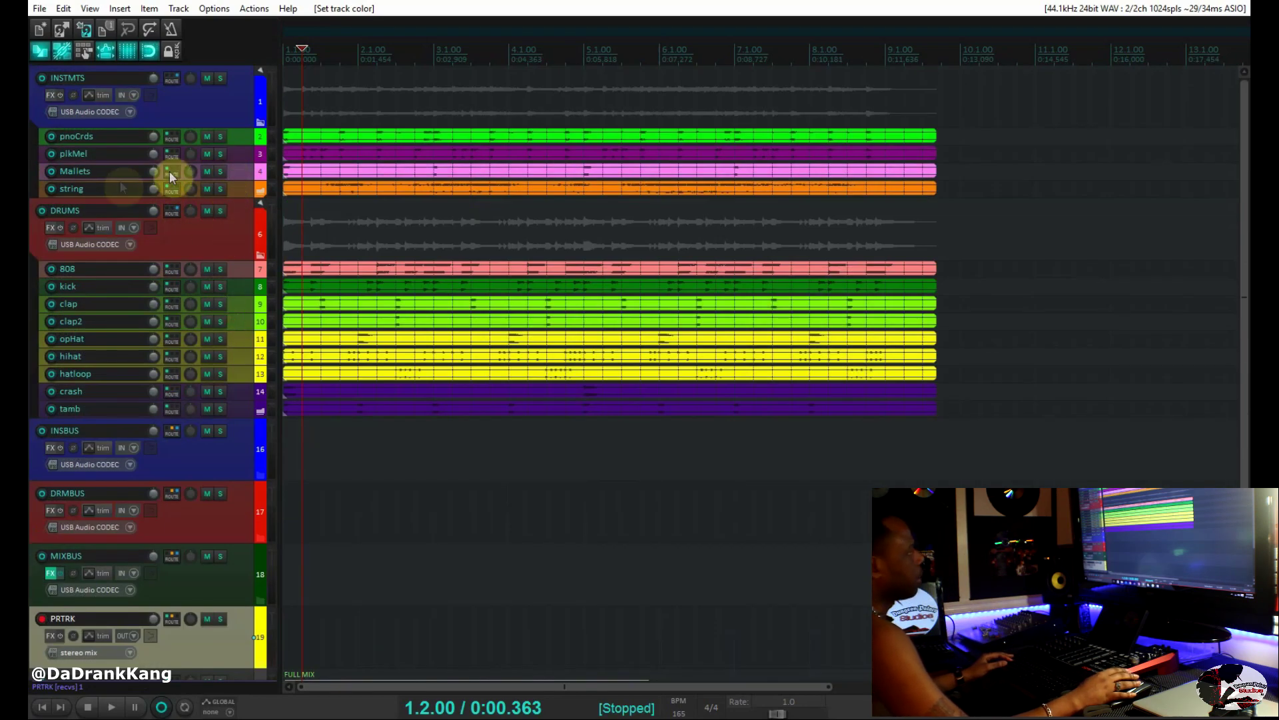
{"action": "scroll", "coordinate": [207, 267], "scroll_direction": "down", "scroll_amount": 3}
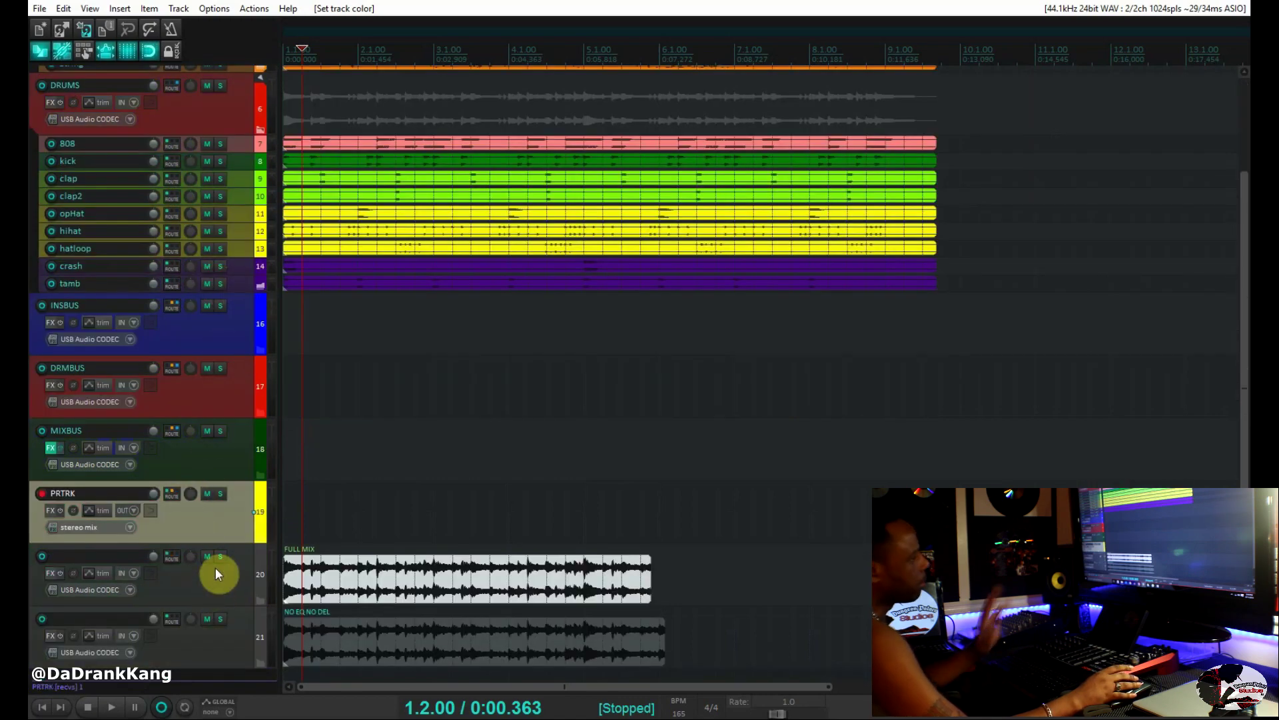
{"action": "scroll", "coordinate": [248, 439], "scroll_direction": "up", "scroll_amount": 2}
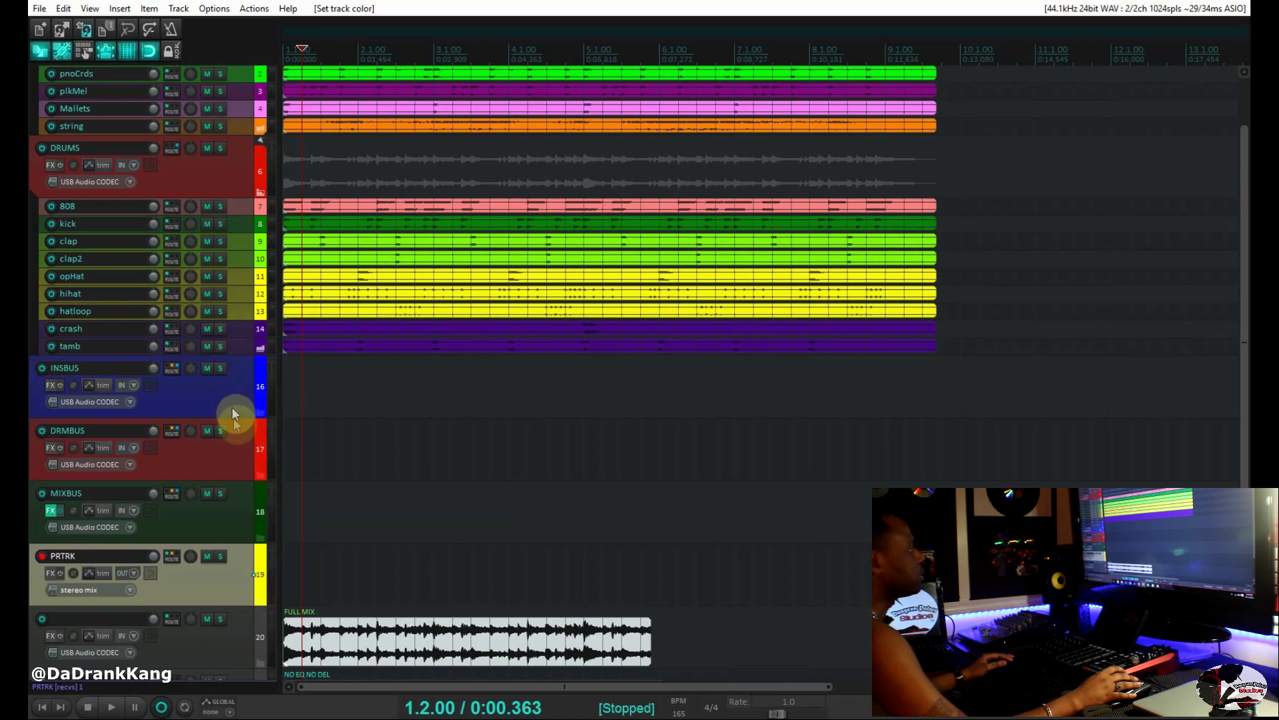
{"action": "scroll", "coordinate": [230, 383], "scroll_direction": "down", "scroll_amount": 3}
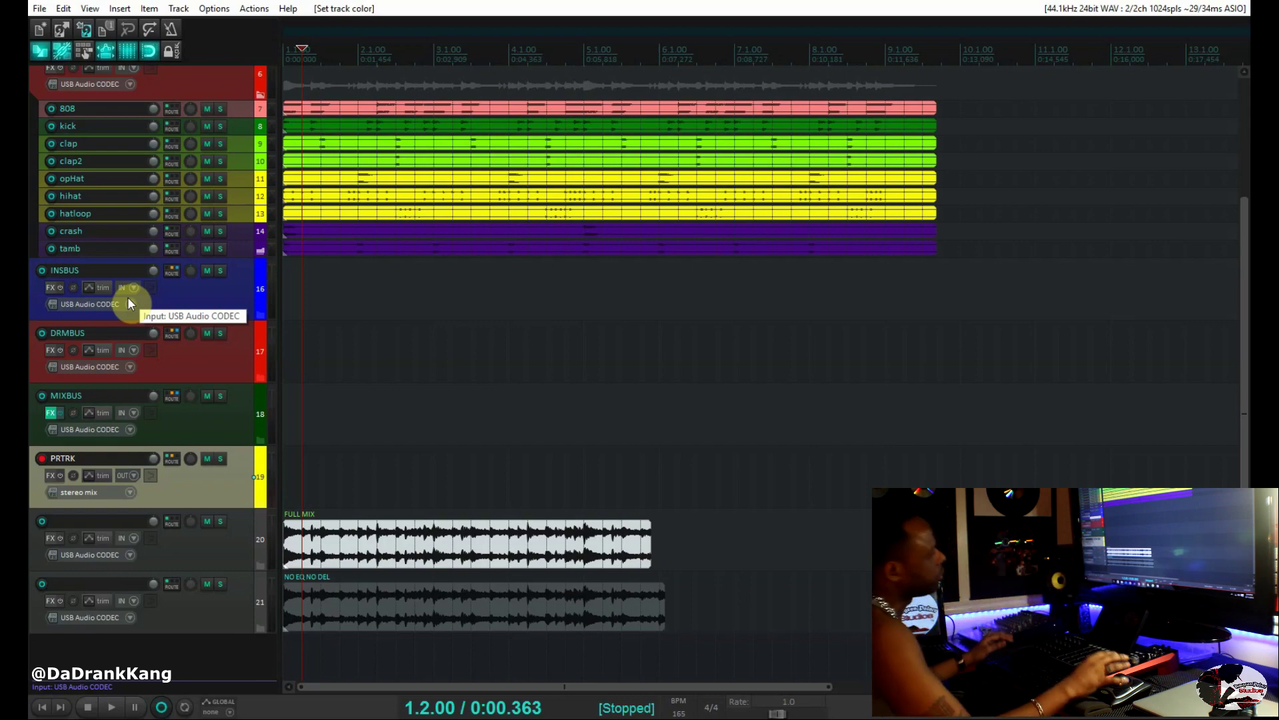
{"action": "scroll", "coordinate": [228, 247], "scroll_direction": "up", "scroll_amount": 4}
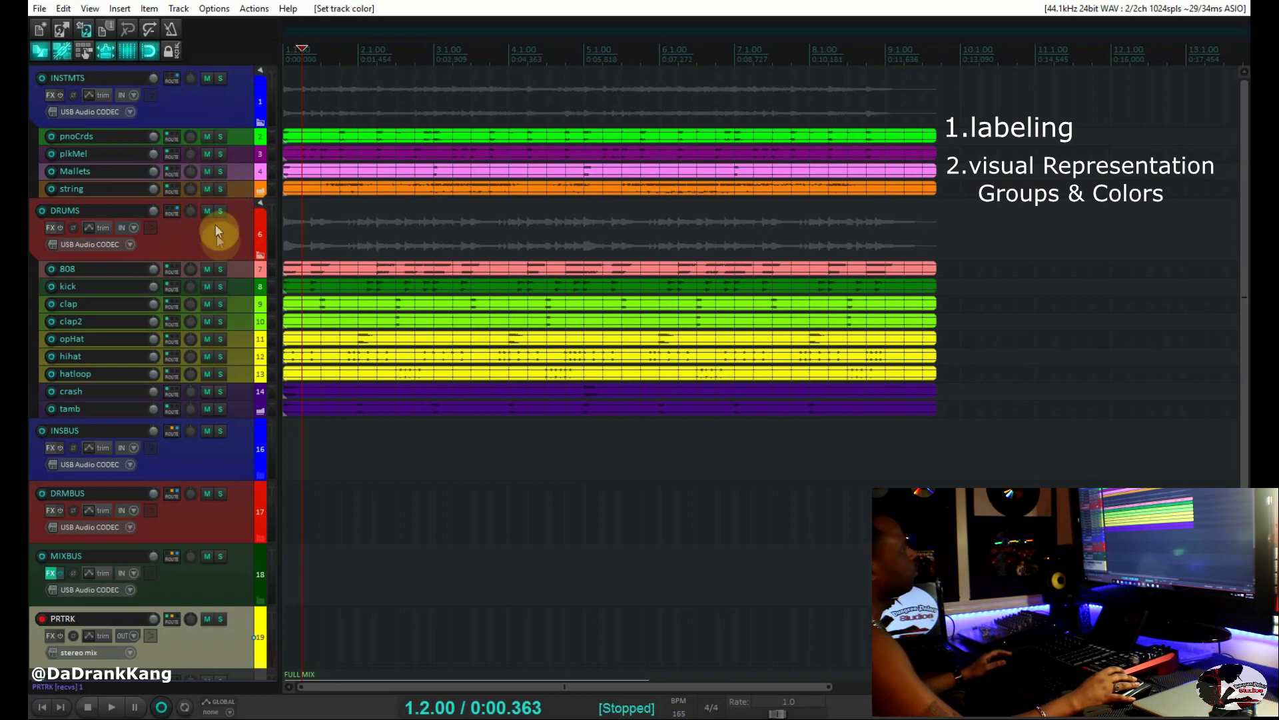
{"action": "scroll", "coordinate": [215, 223], "scroll_direction": "down", "scroll_amount": 2}
{"action": "scroll", "coordinate": [215, 222], "scroll_direction": "up", "scroll_amount": 1}
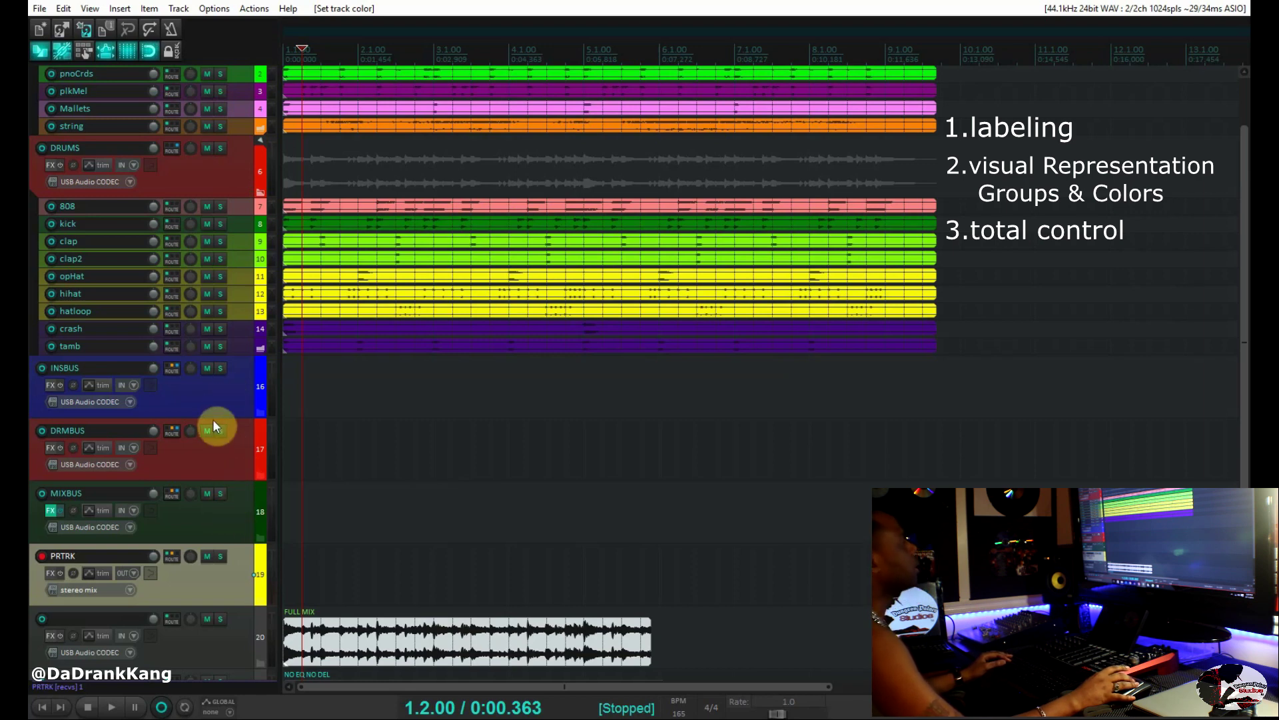
{"action": "scroll", "coordinate": [214, 427], "scroll_direction": "down", "scroll_amount": 2}
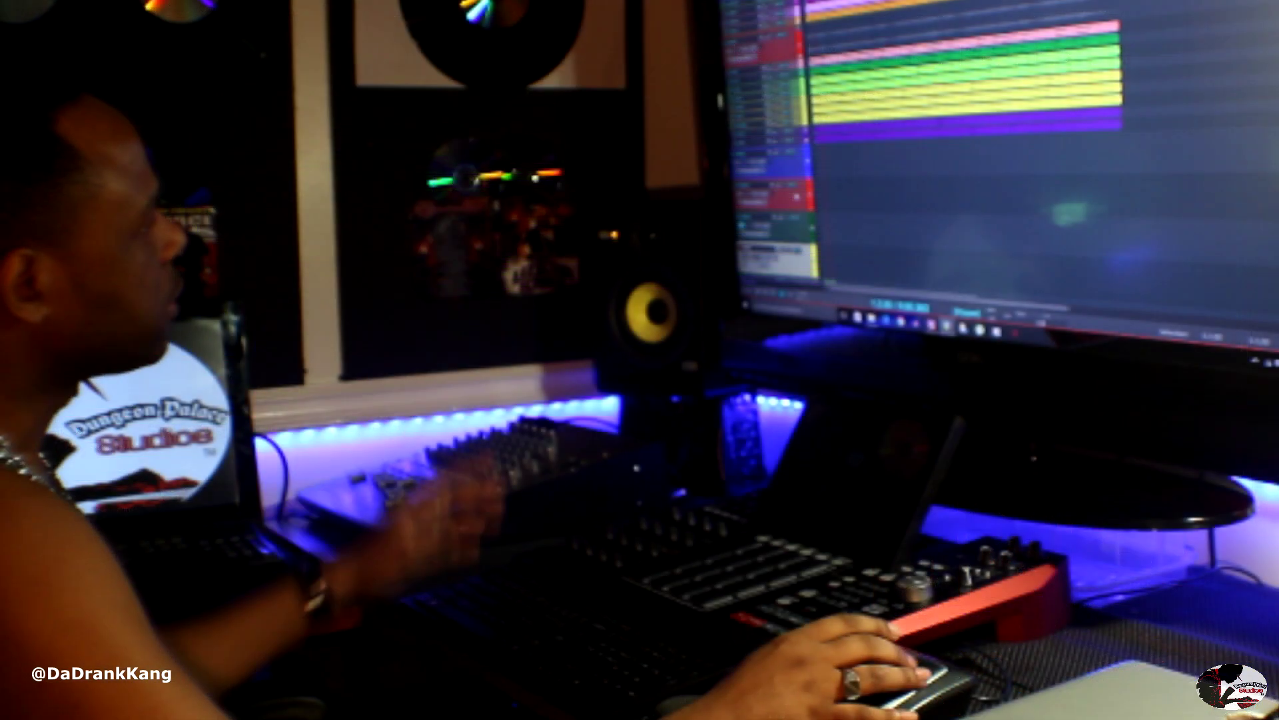
{"action": "scroll", "coordinate": [966, 166], "scroll_direction": "down", "scroll_amount": 2}
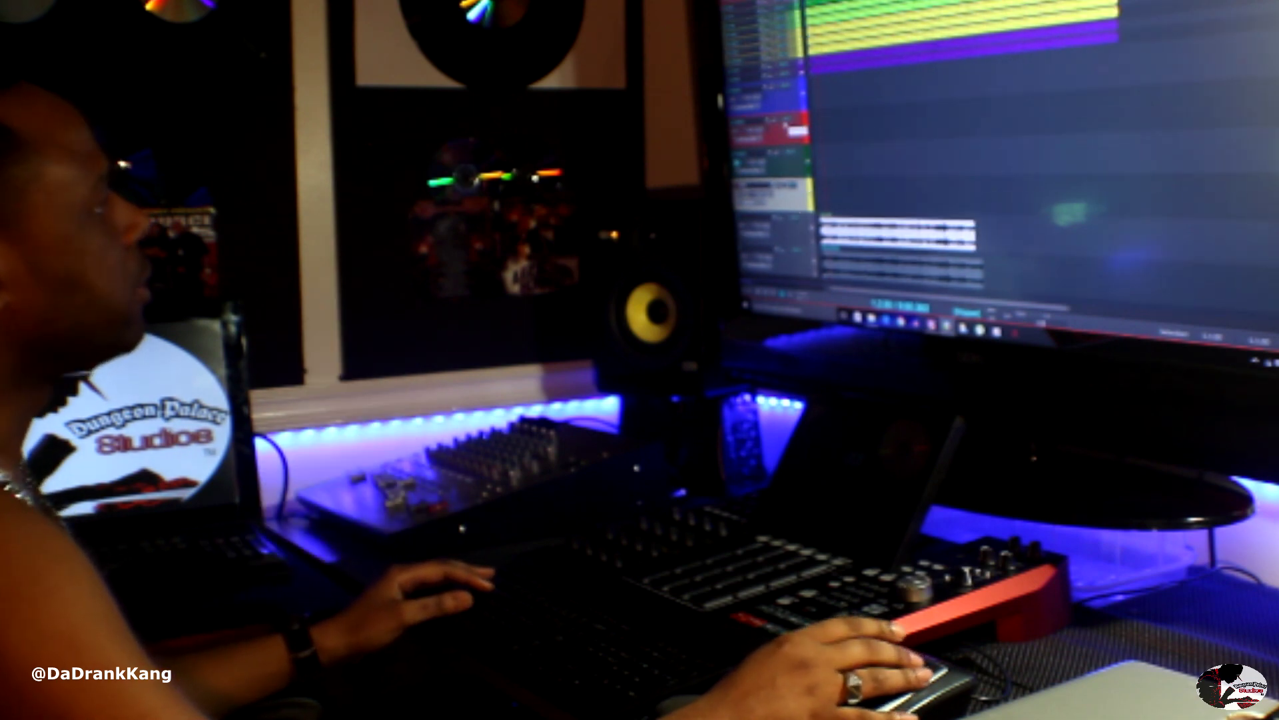
{"action": "scroll", "coordinate": [966, 167], "scroll_direction": "up", "scroll_amount": 2}
{"action": "scroll", "coordinate": [967, 167], "scroll_direction": "down", "scroll_amount": 2}
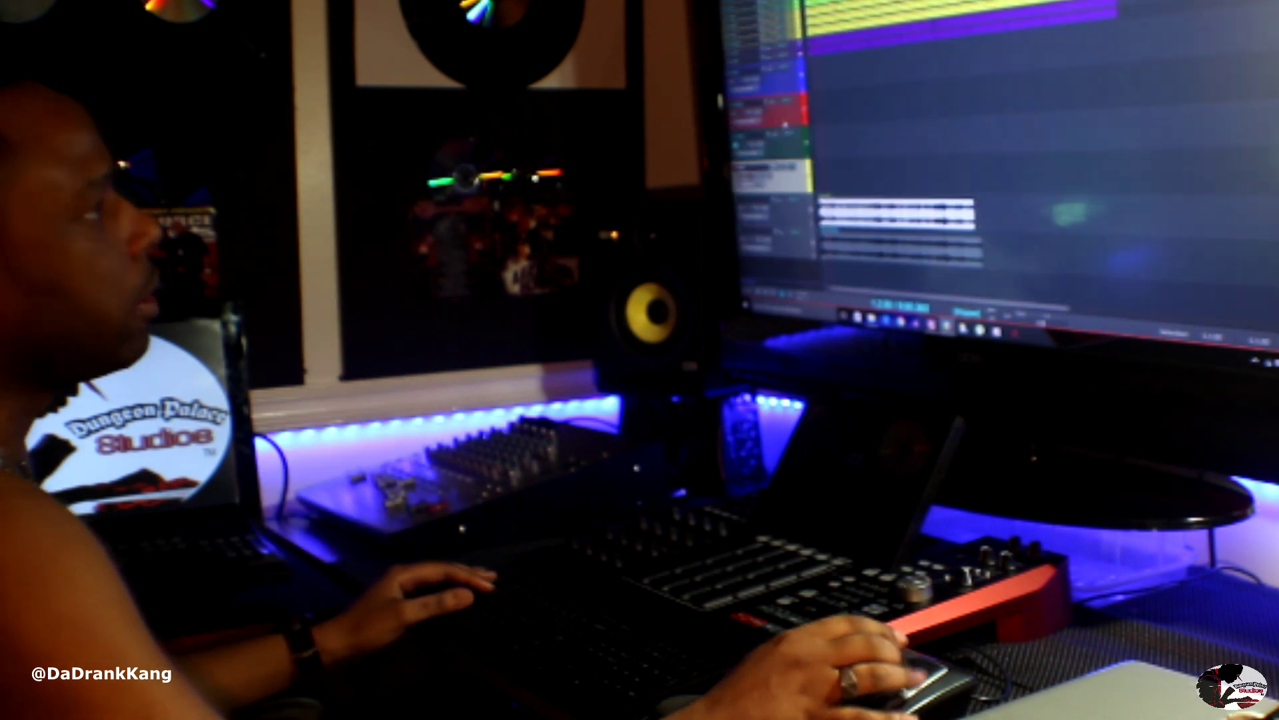
{"action": "scroll", "coordinate": [966, 167], "scroll_direction": "up", "scroll_amount": 2}
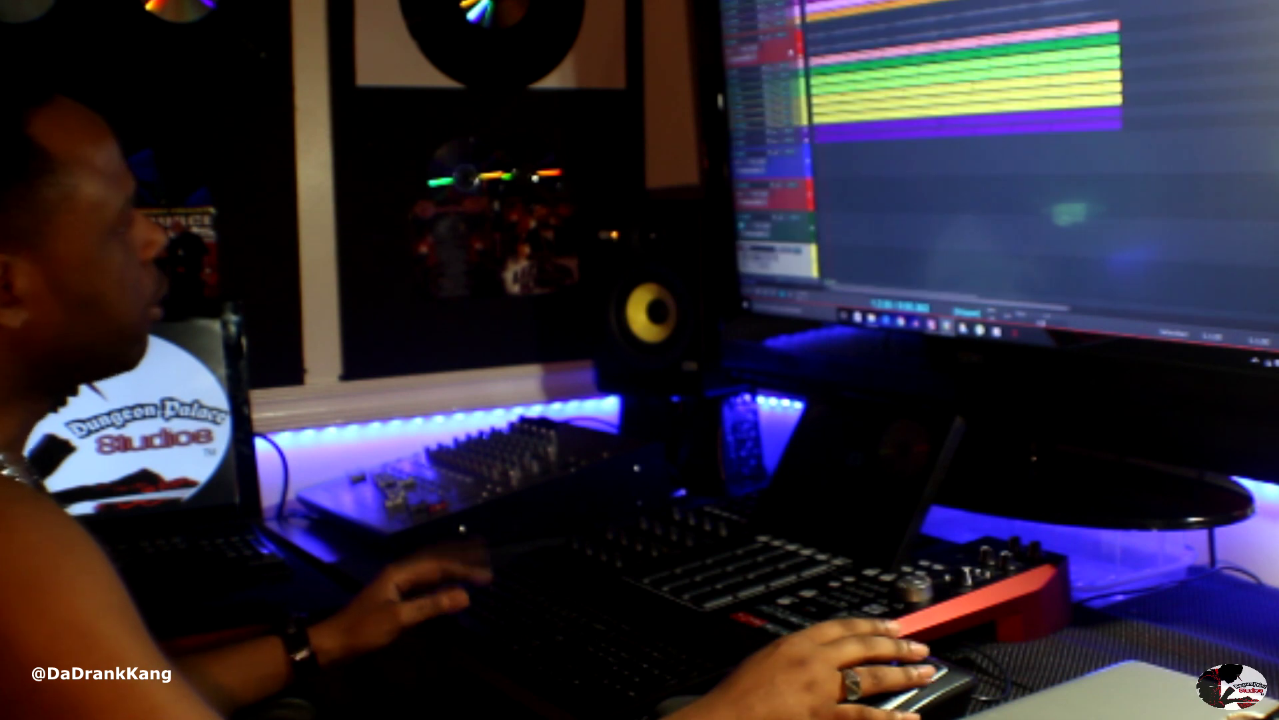